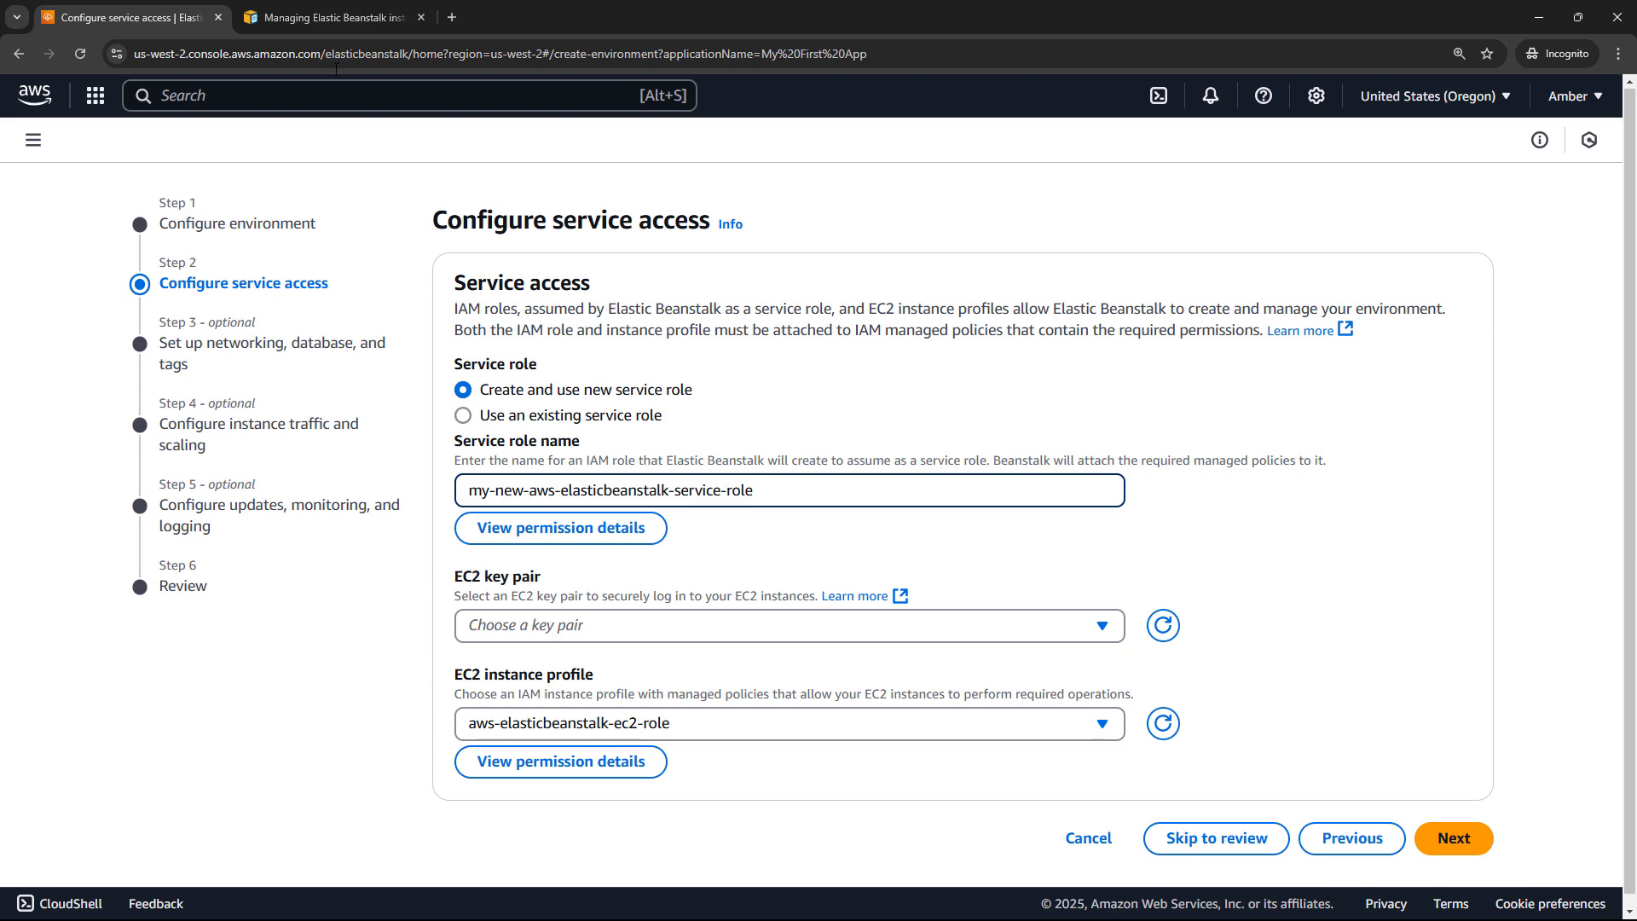
Review the documentation on Elastic Beanstalk instance profiles and examine the available EC2 instance profile options.
left_click(316, 21)
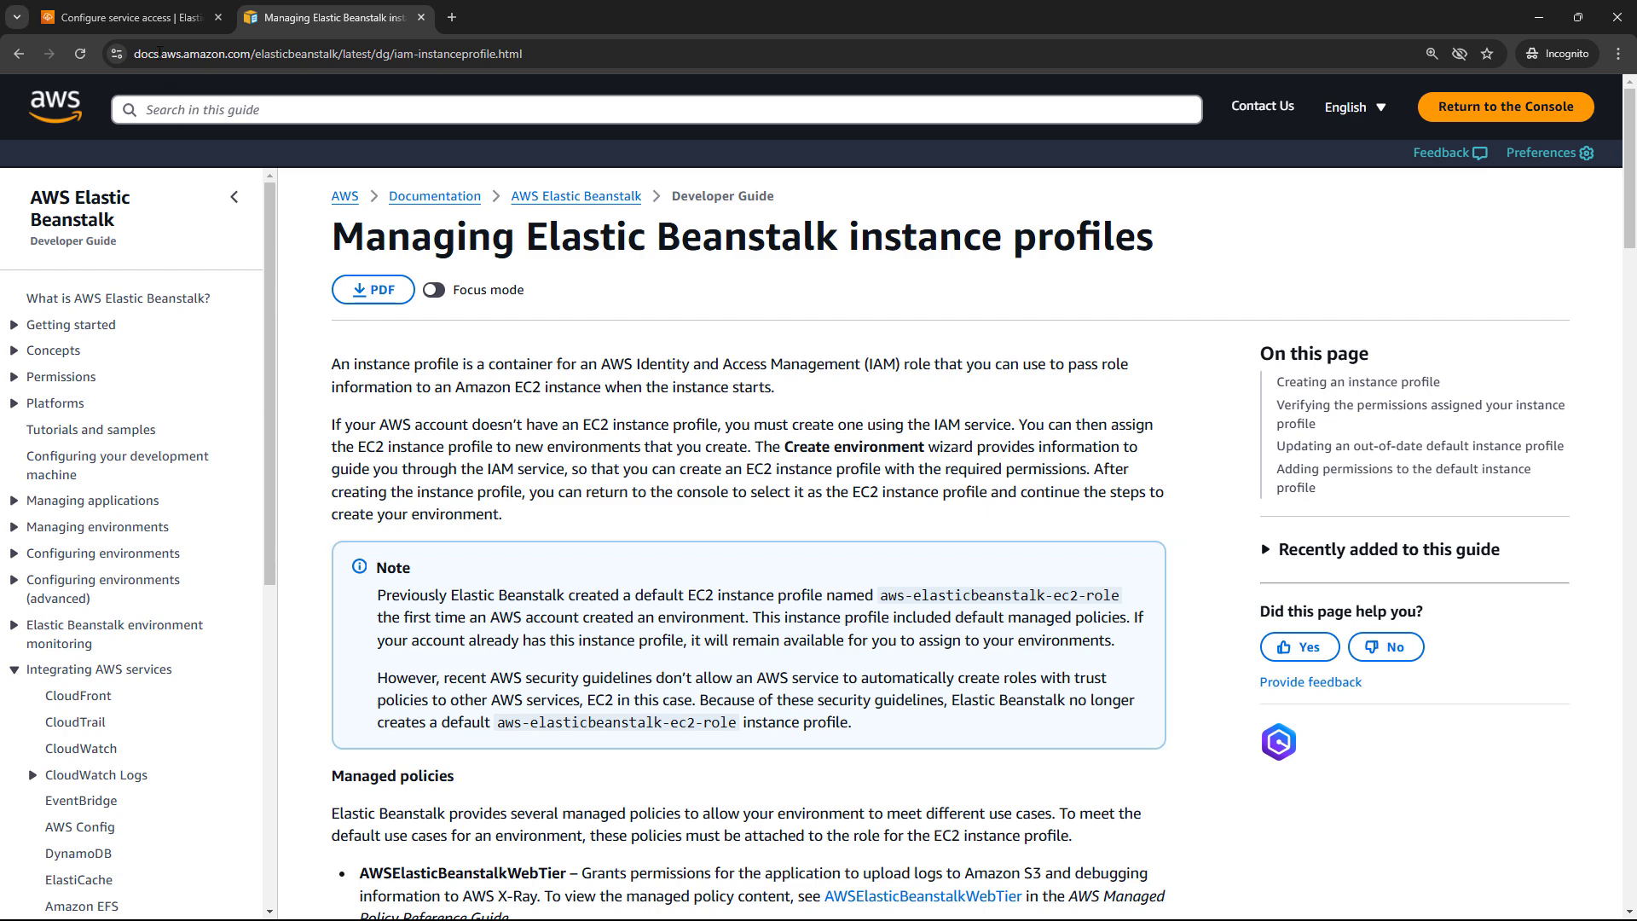
left_click(140, 12)
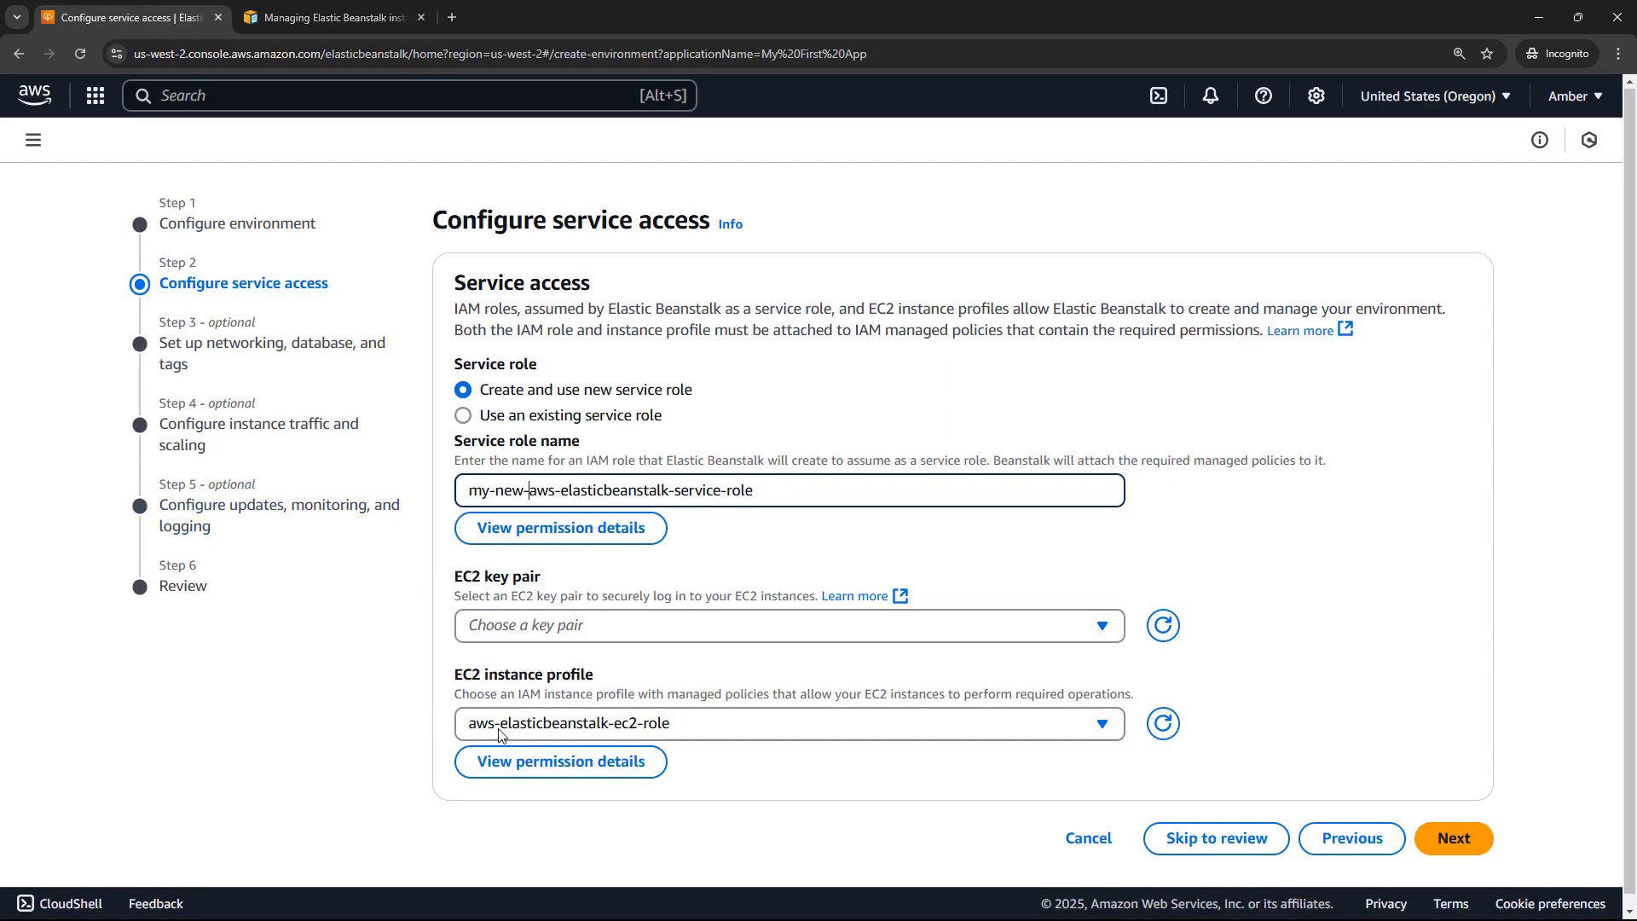
left_click(719, 733)
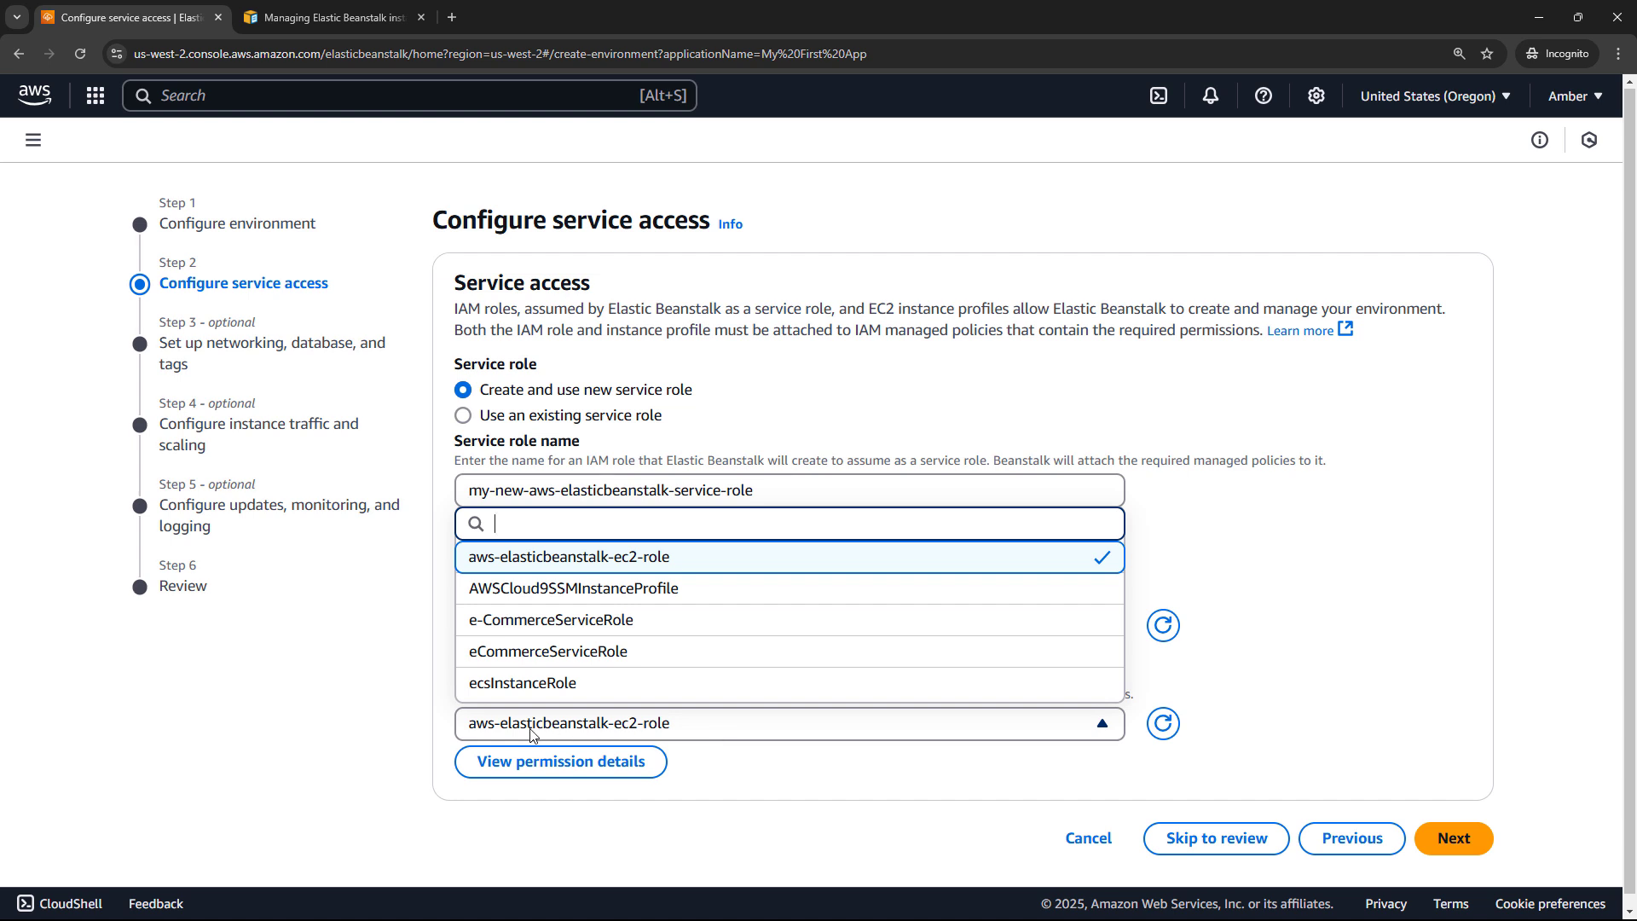
left_click(706, 767)
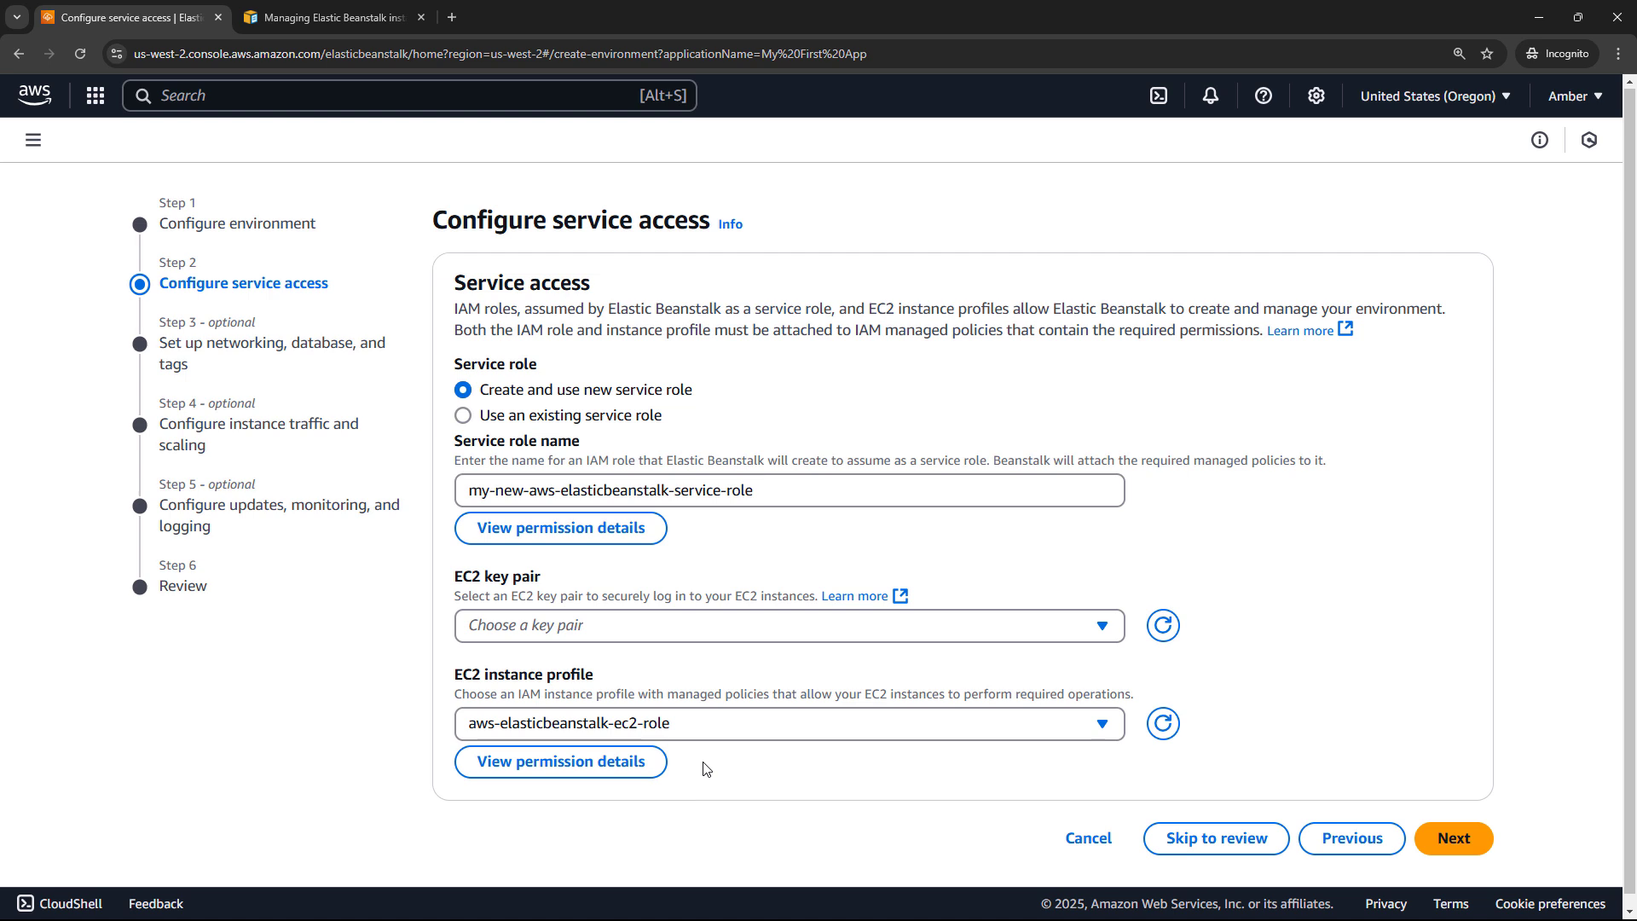
Open IAM from the console home in a separate browser tab and start creating a new role.
right_click(34, 102)
left_click(65, 117)
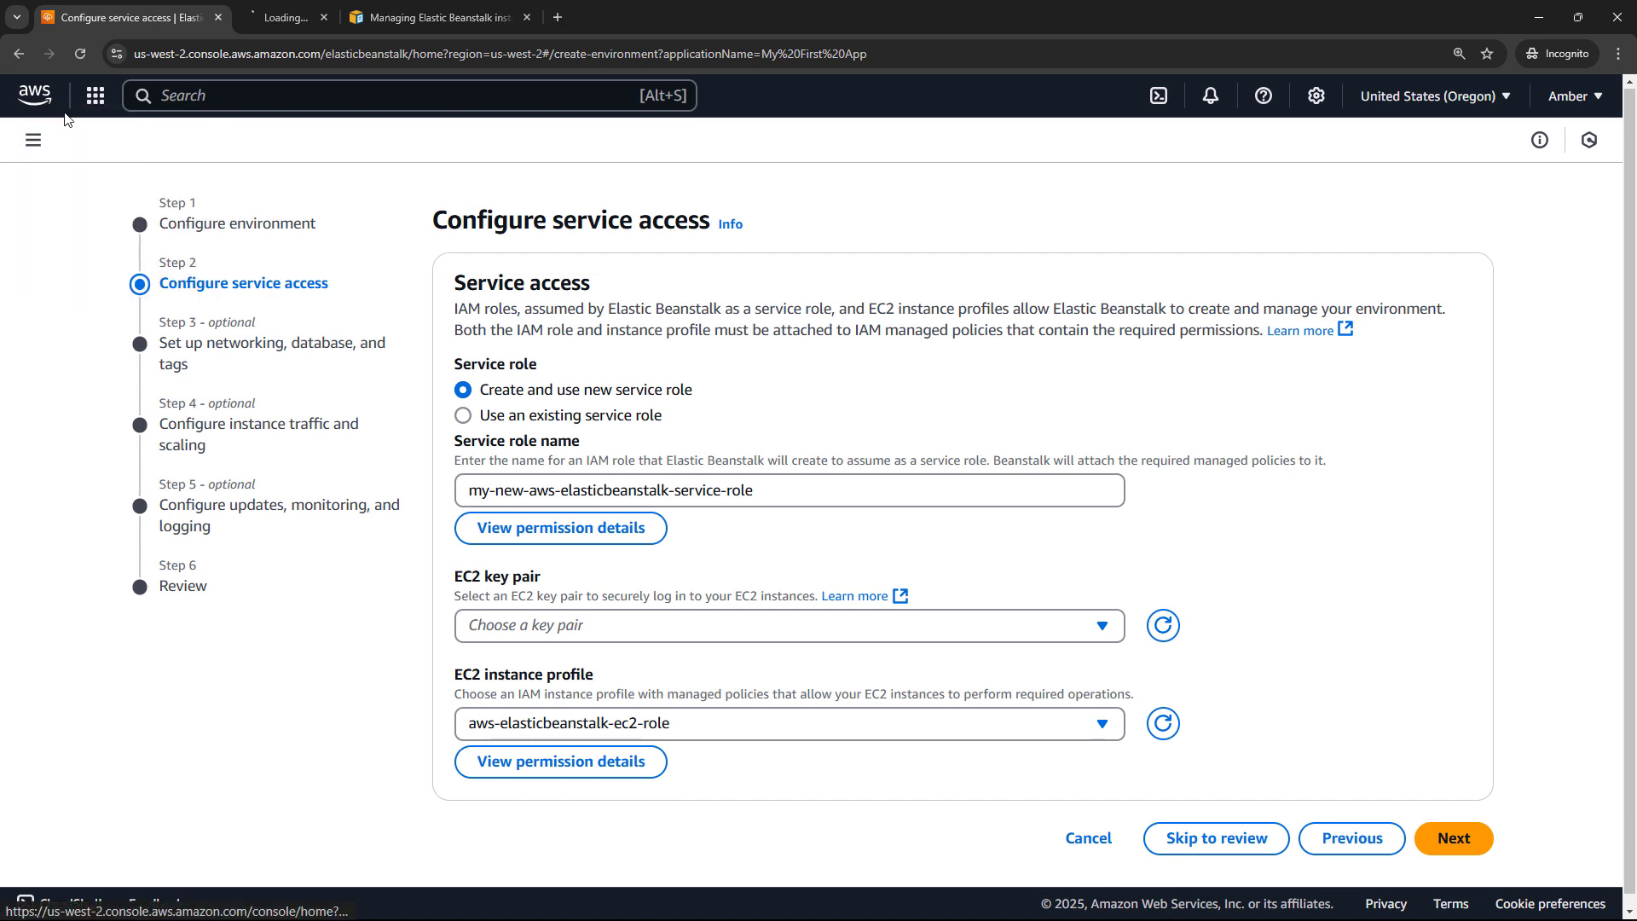
left_click(278, 19)
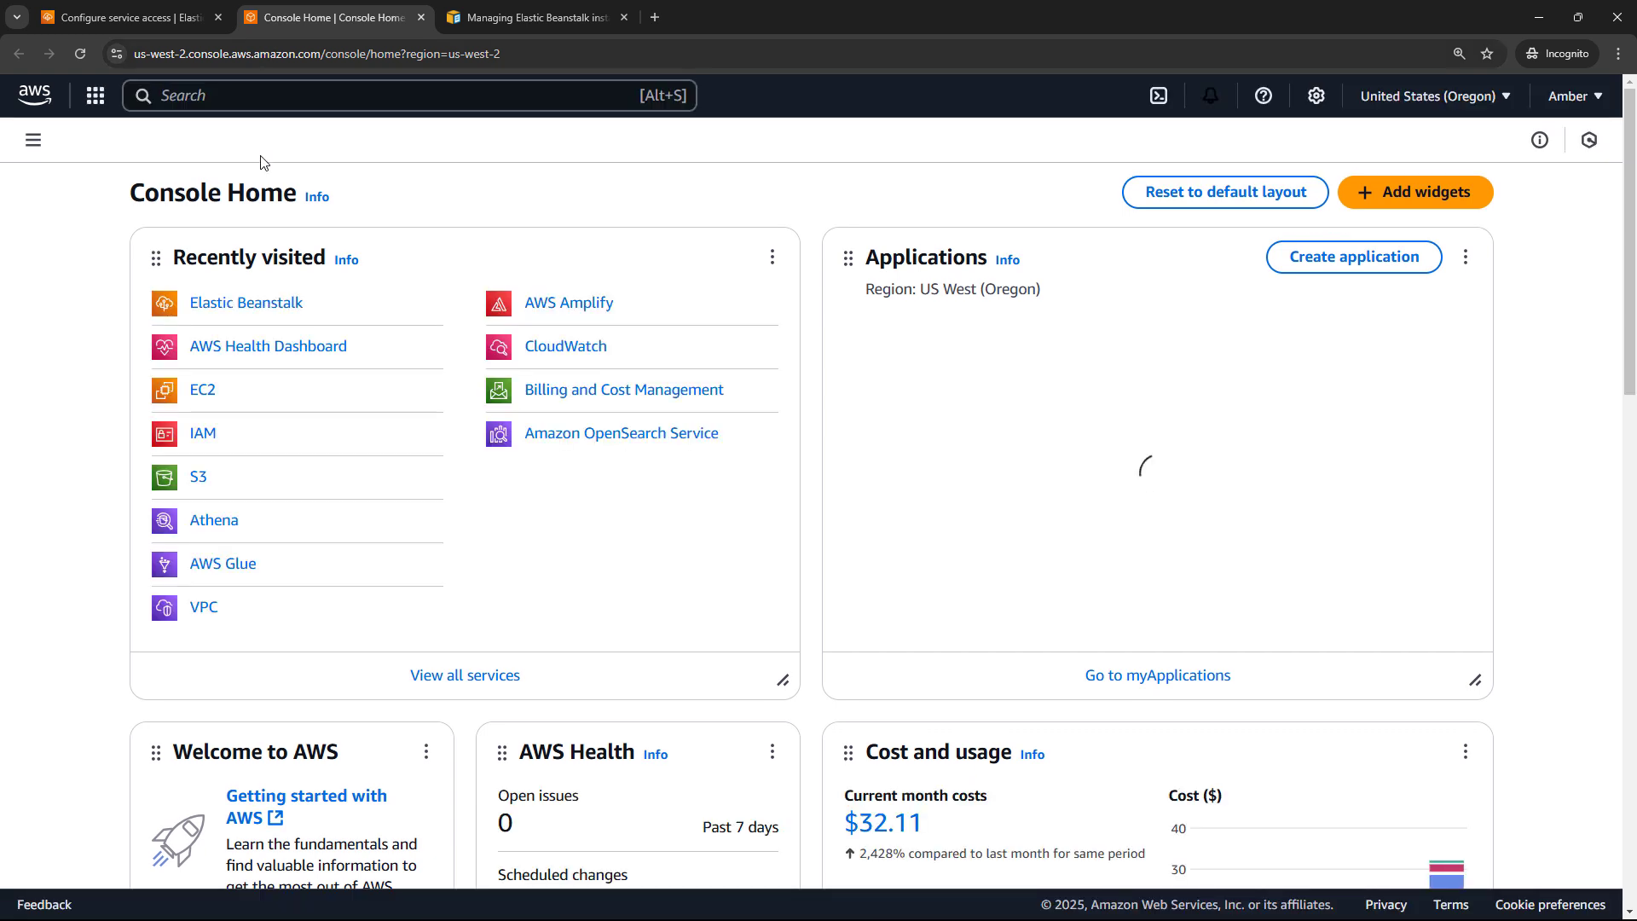
left_click(204, 439)
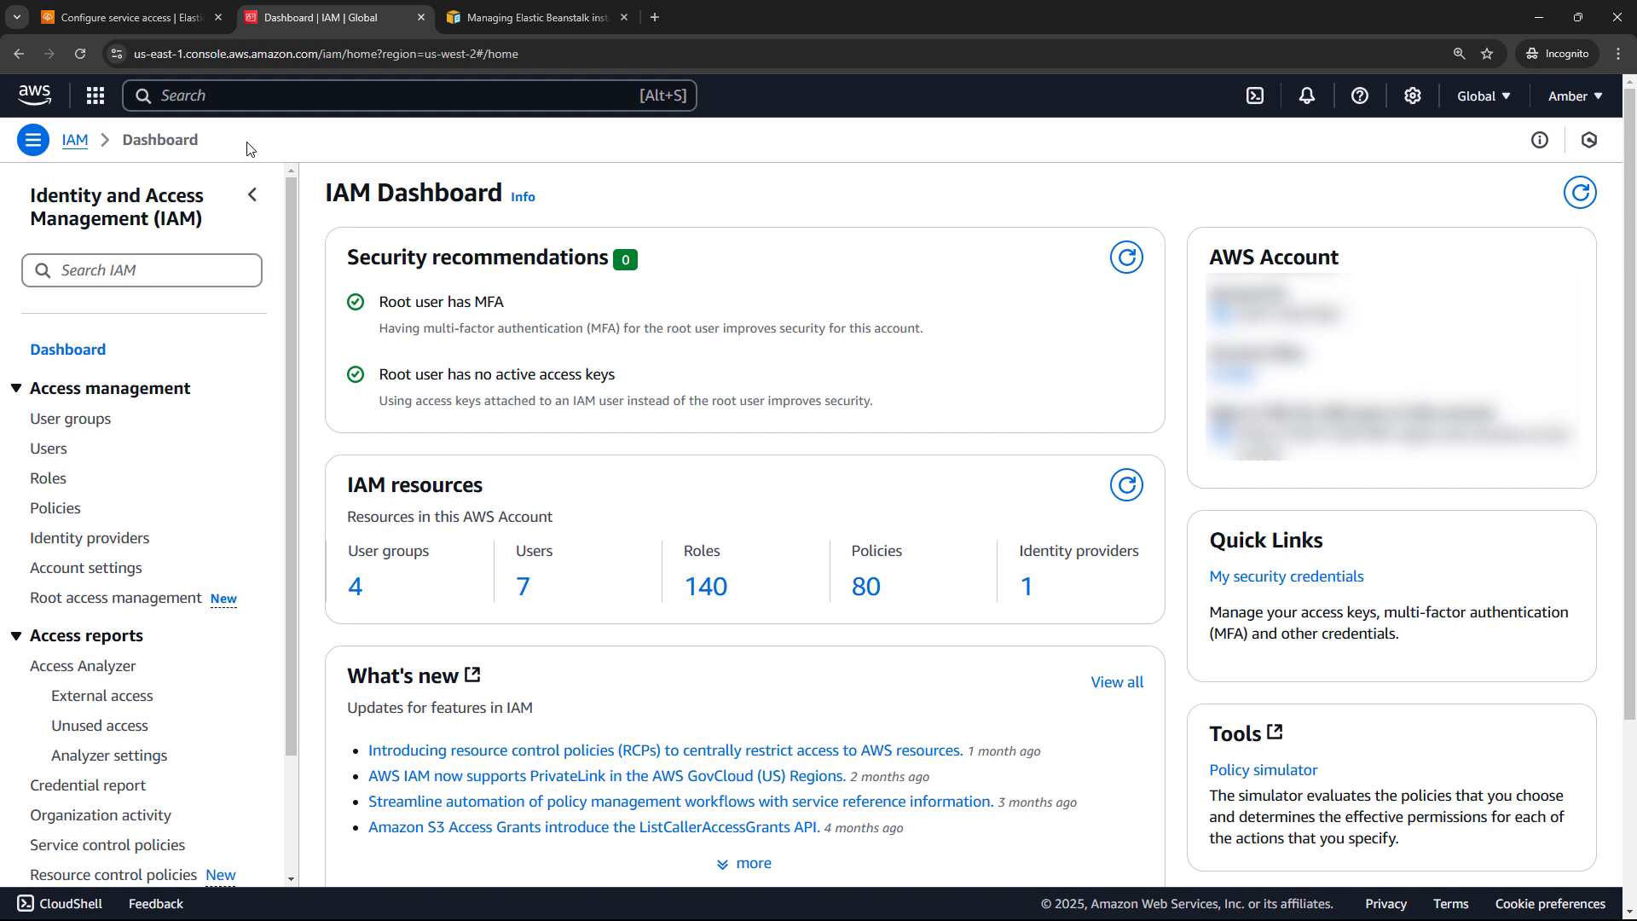
left_click(42, 482)
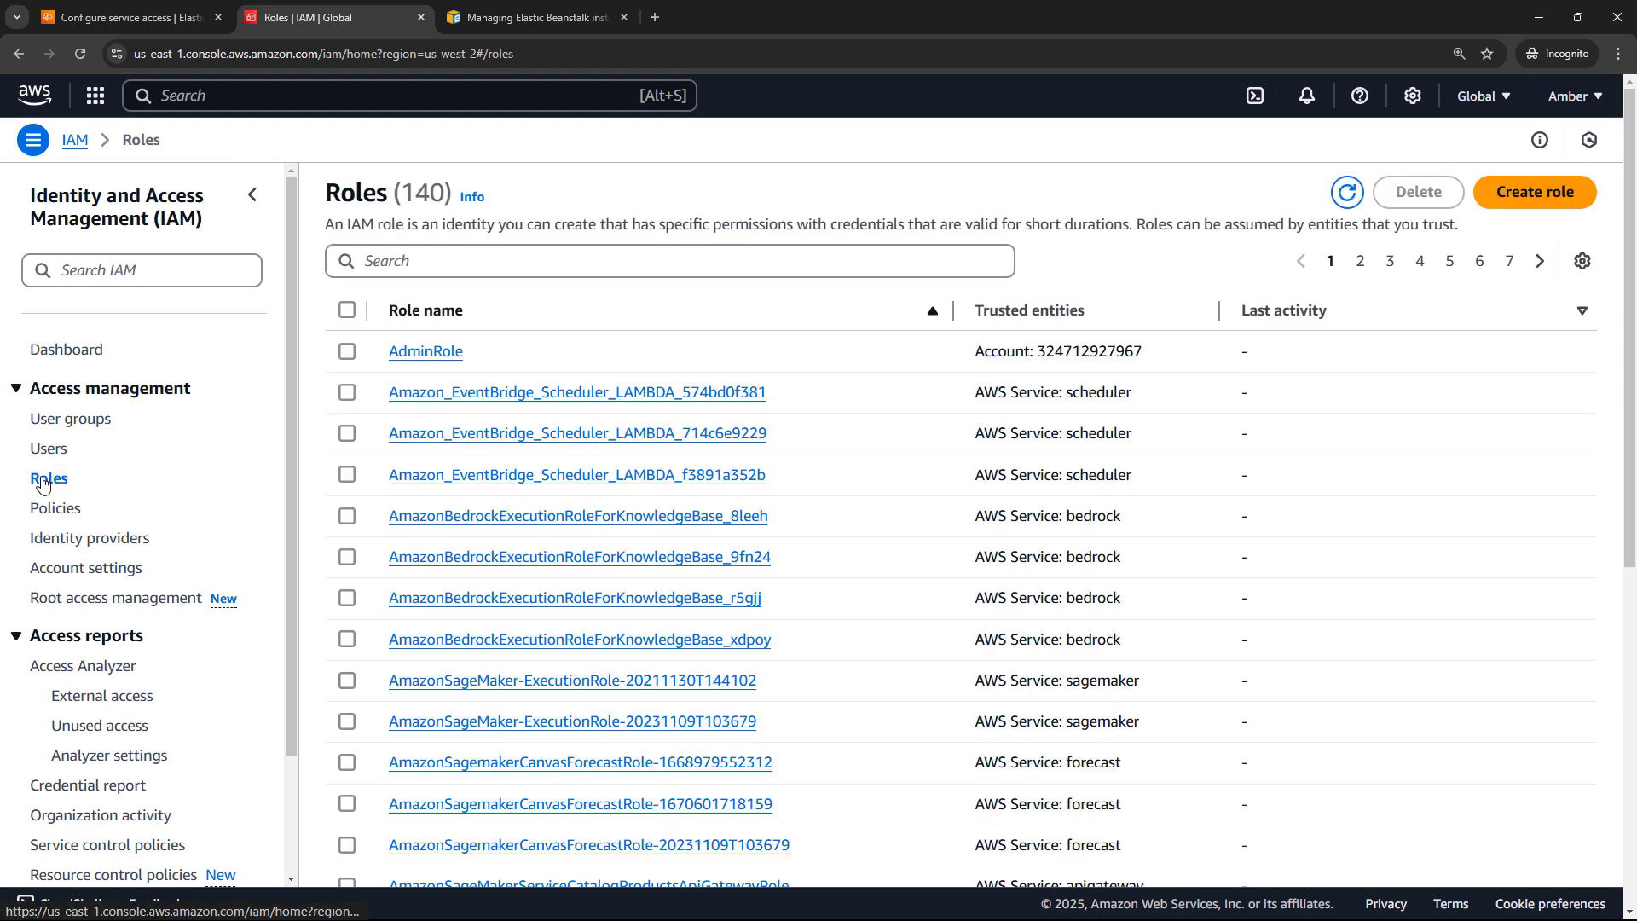
left_click(1498, 205)
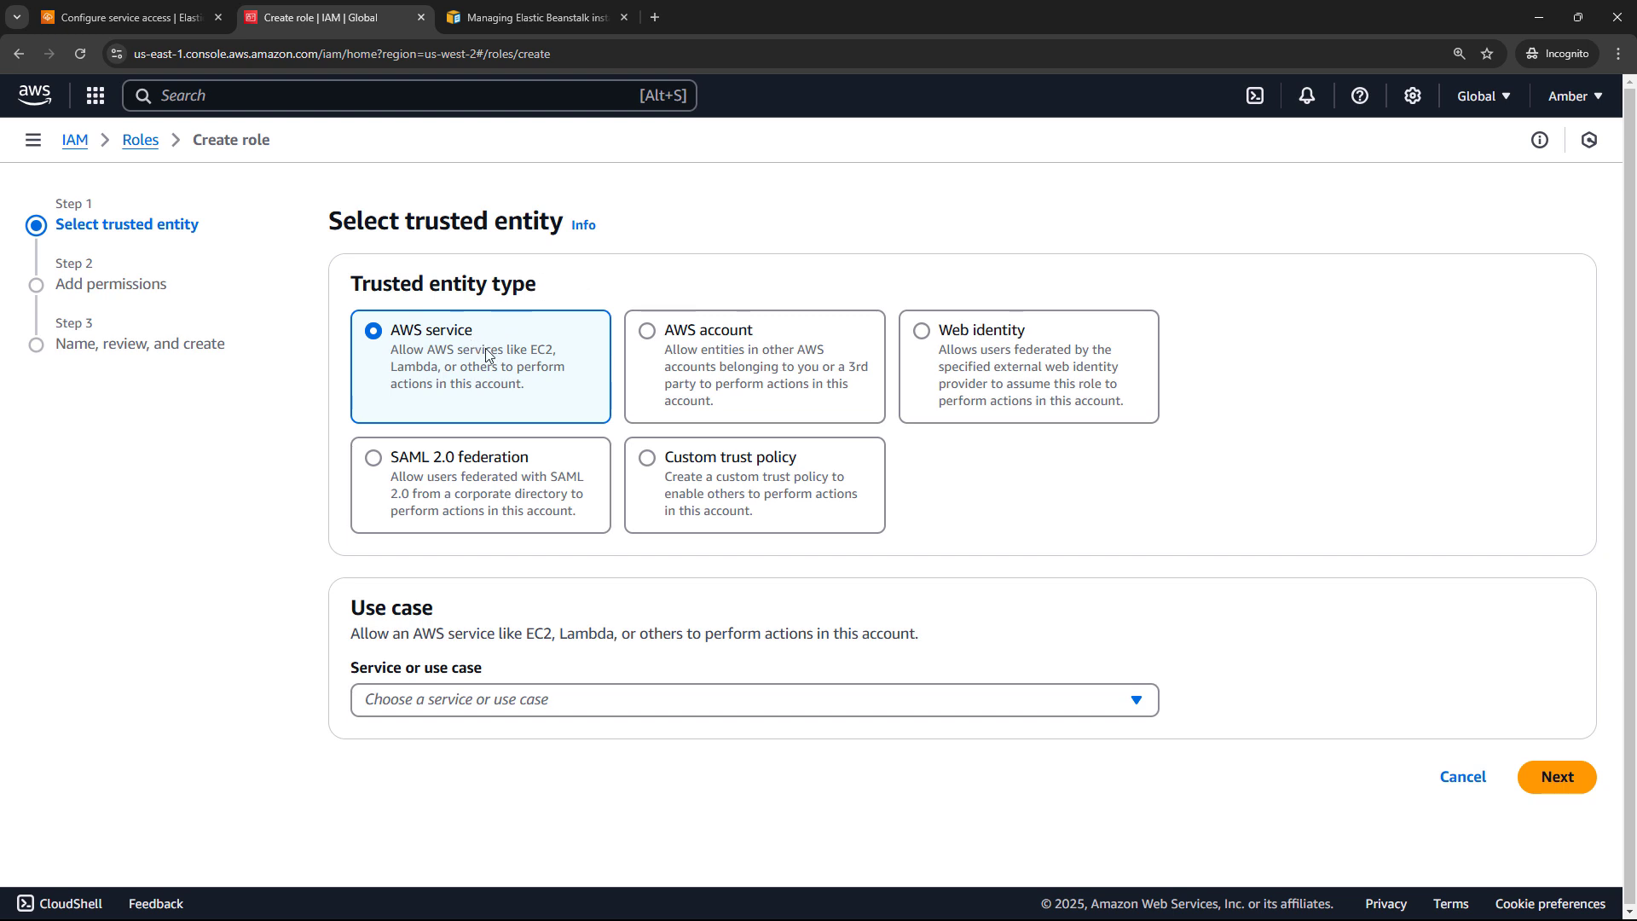
Choose EC2 as the service and use case for the AWS service trusted entity and continue to the permissions.
left_click(608, 707)
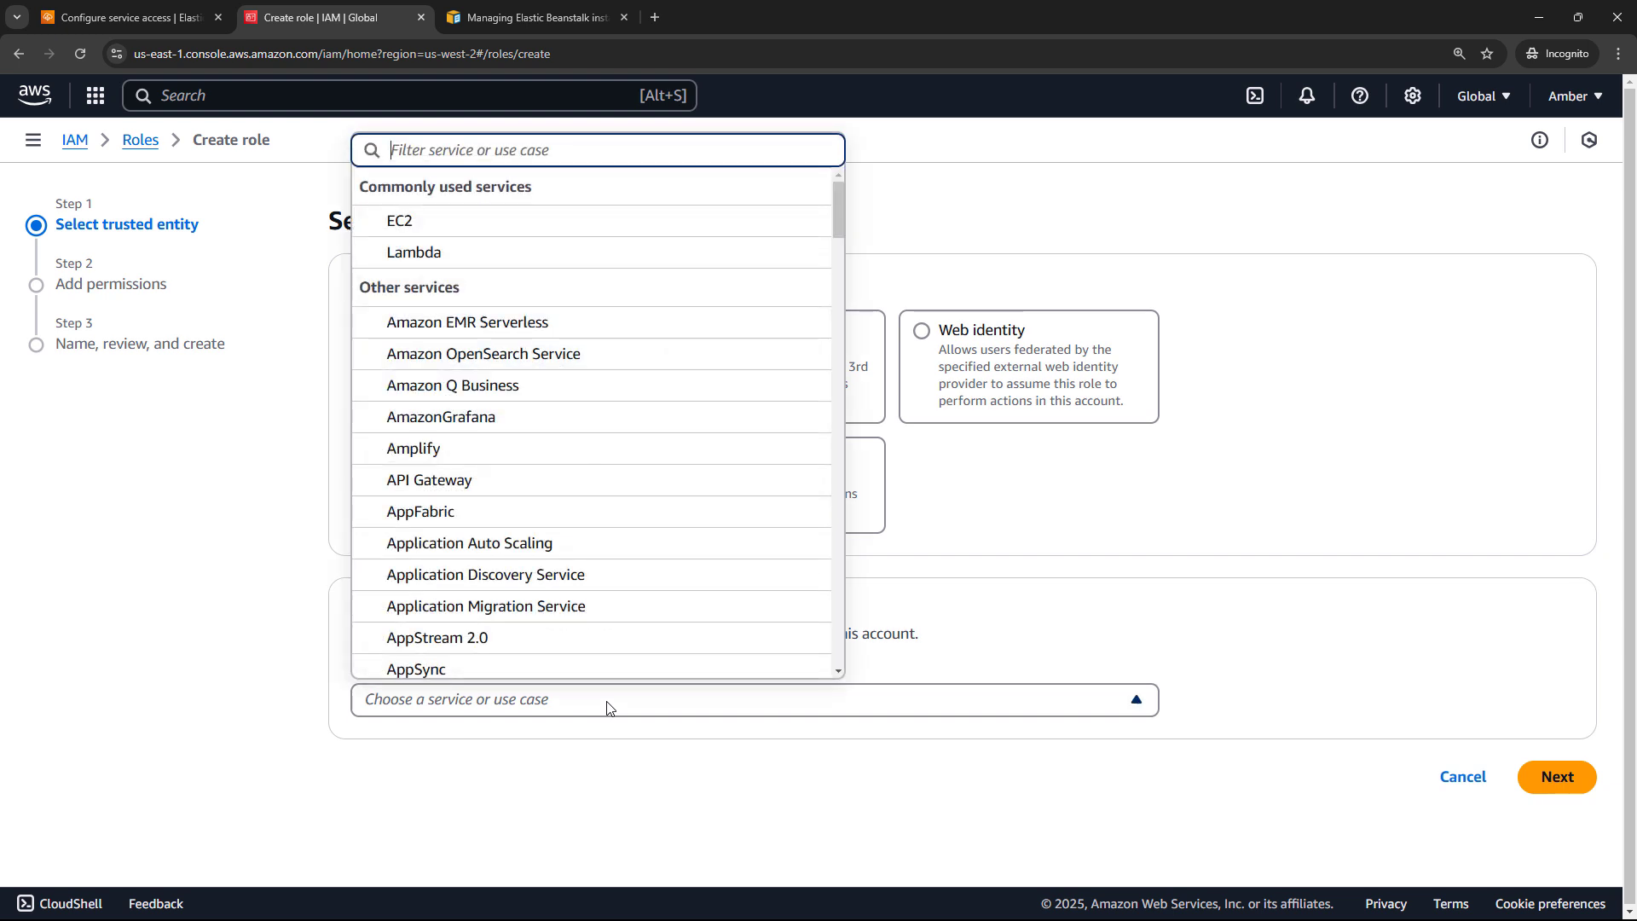
left_click(404, 223)
scroll(218, 680, "down", 1)
scroll(218, 680, "down", 2)
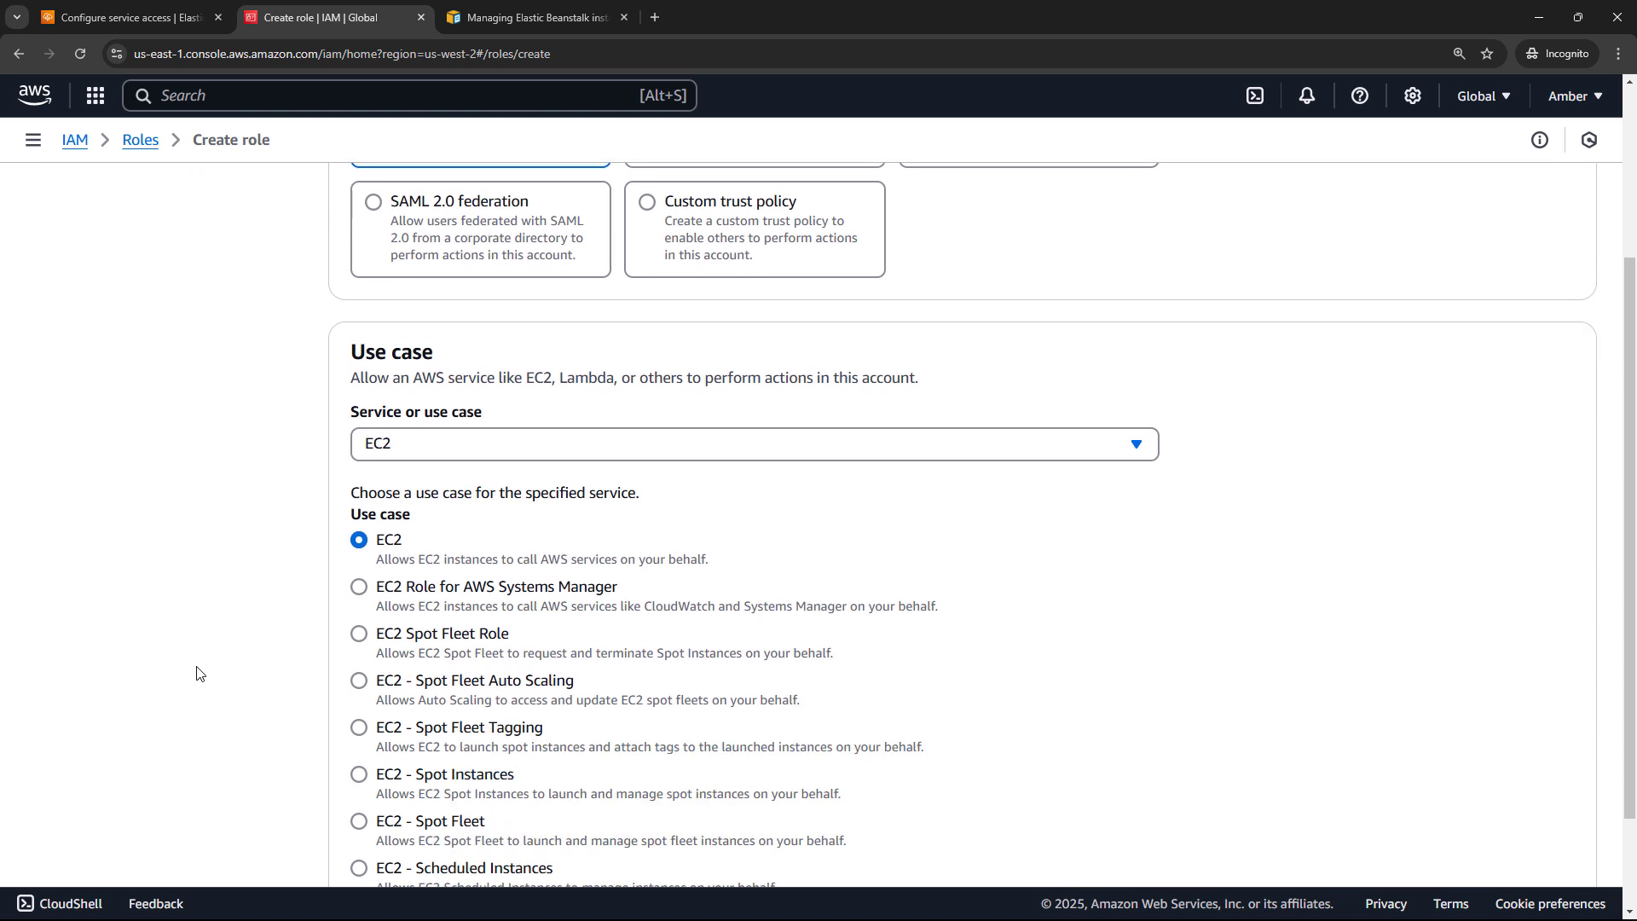
scroll(200, 663, "down", 2)
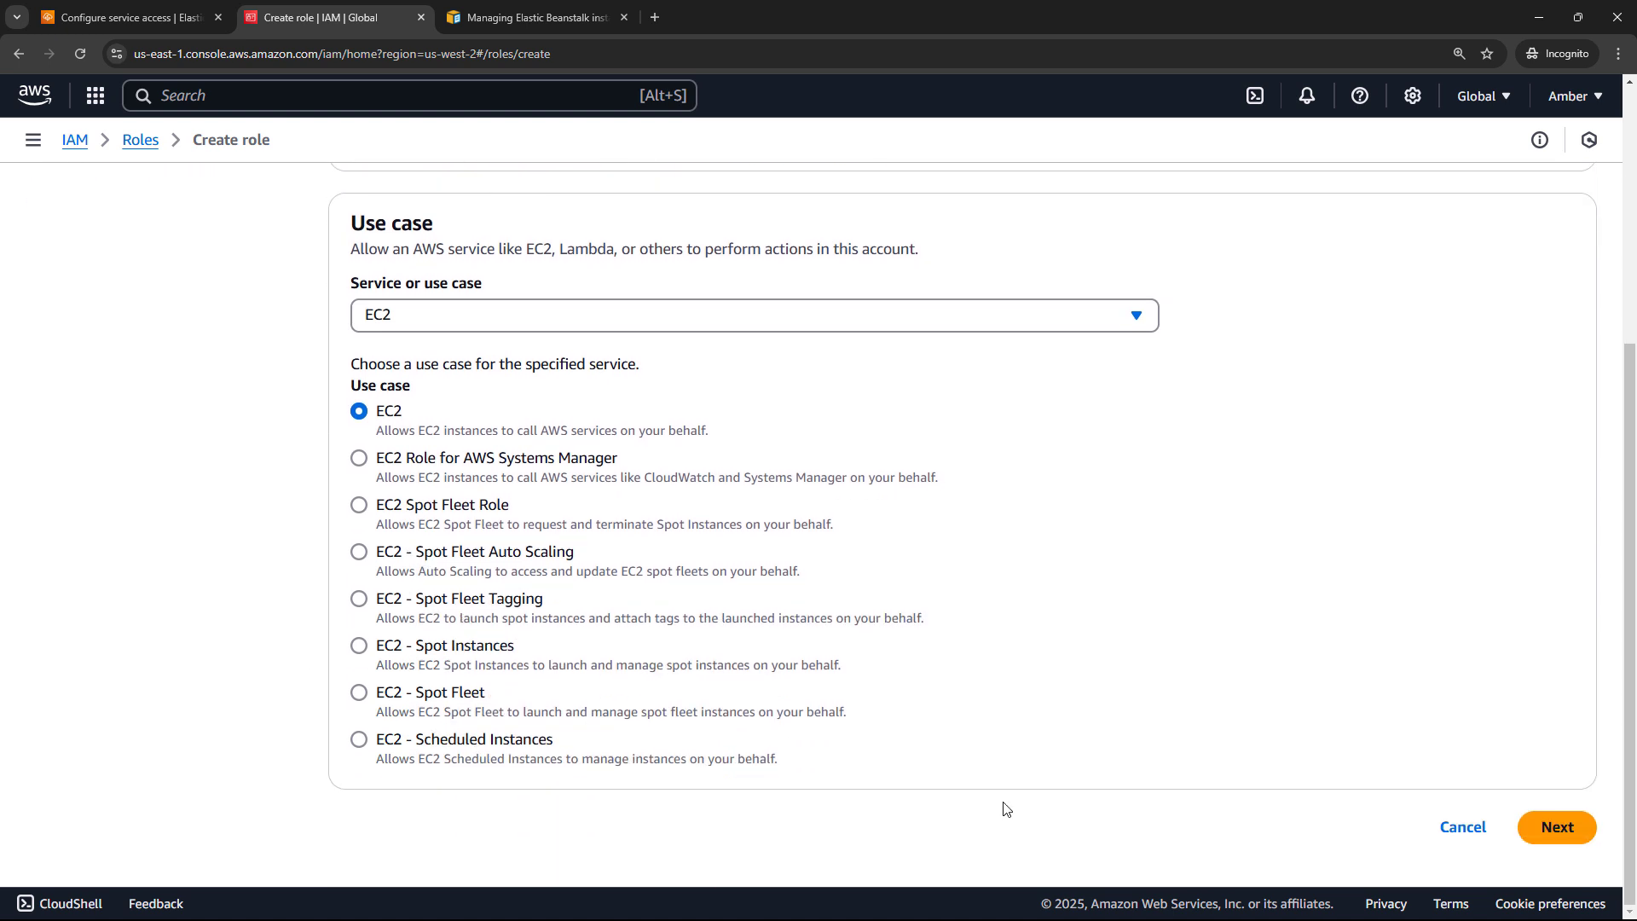
left_click(1551, 846)
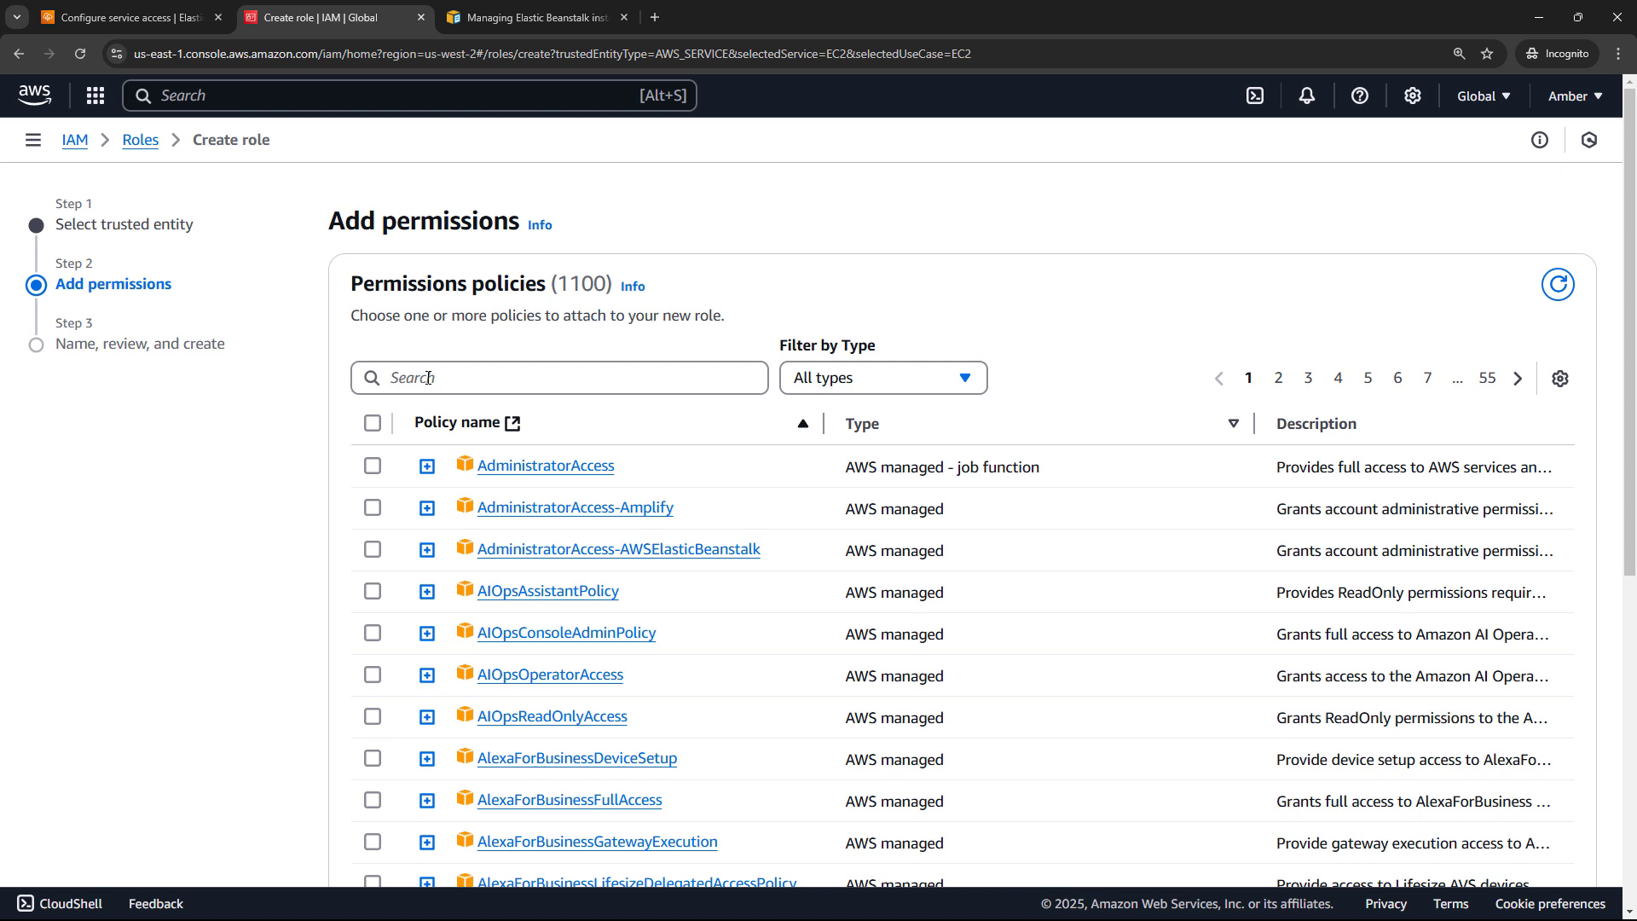
Filter policies by "elasticbeanstalk" and attach AWSElasticBeanstalkMulticontainerDocker, AWSElasticBeanstalkWebTier and AWSElasticBeanstalkWorkerTier to the role.
left_click(428, 378)
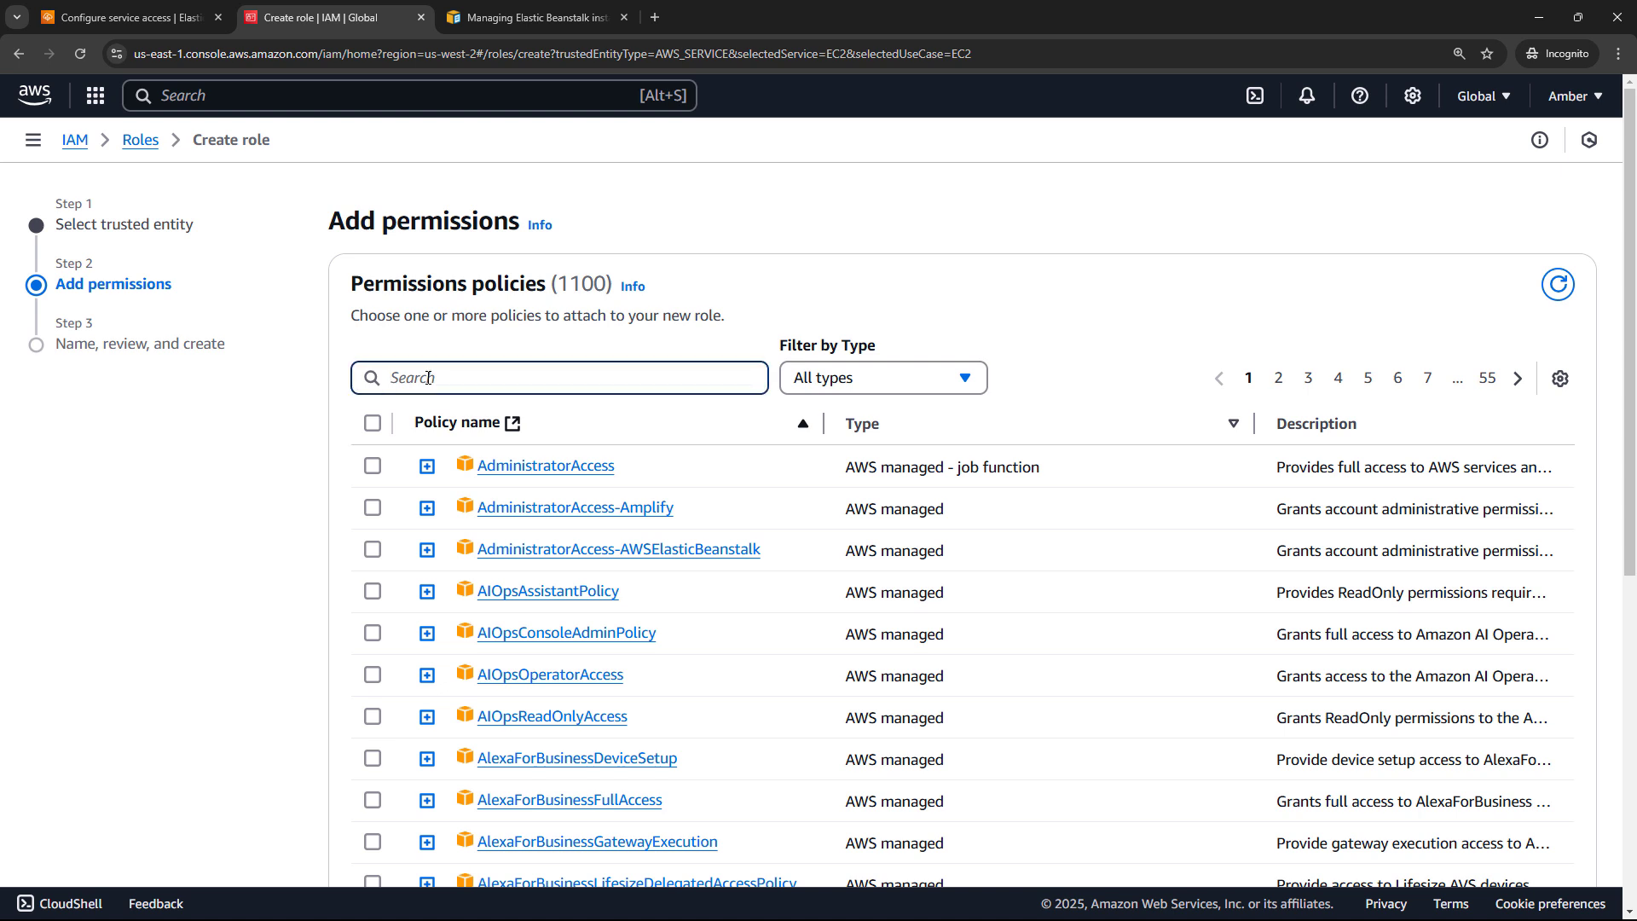
type("elasticbeanstalk")
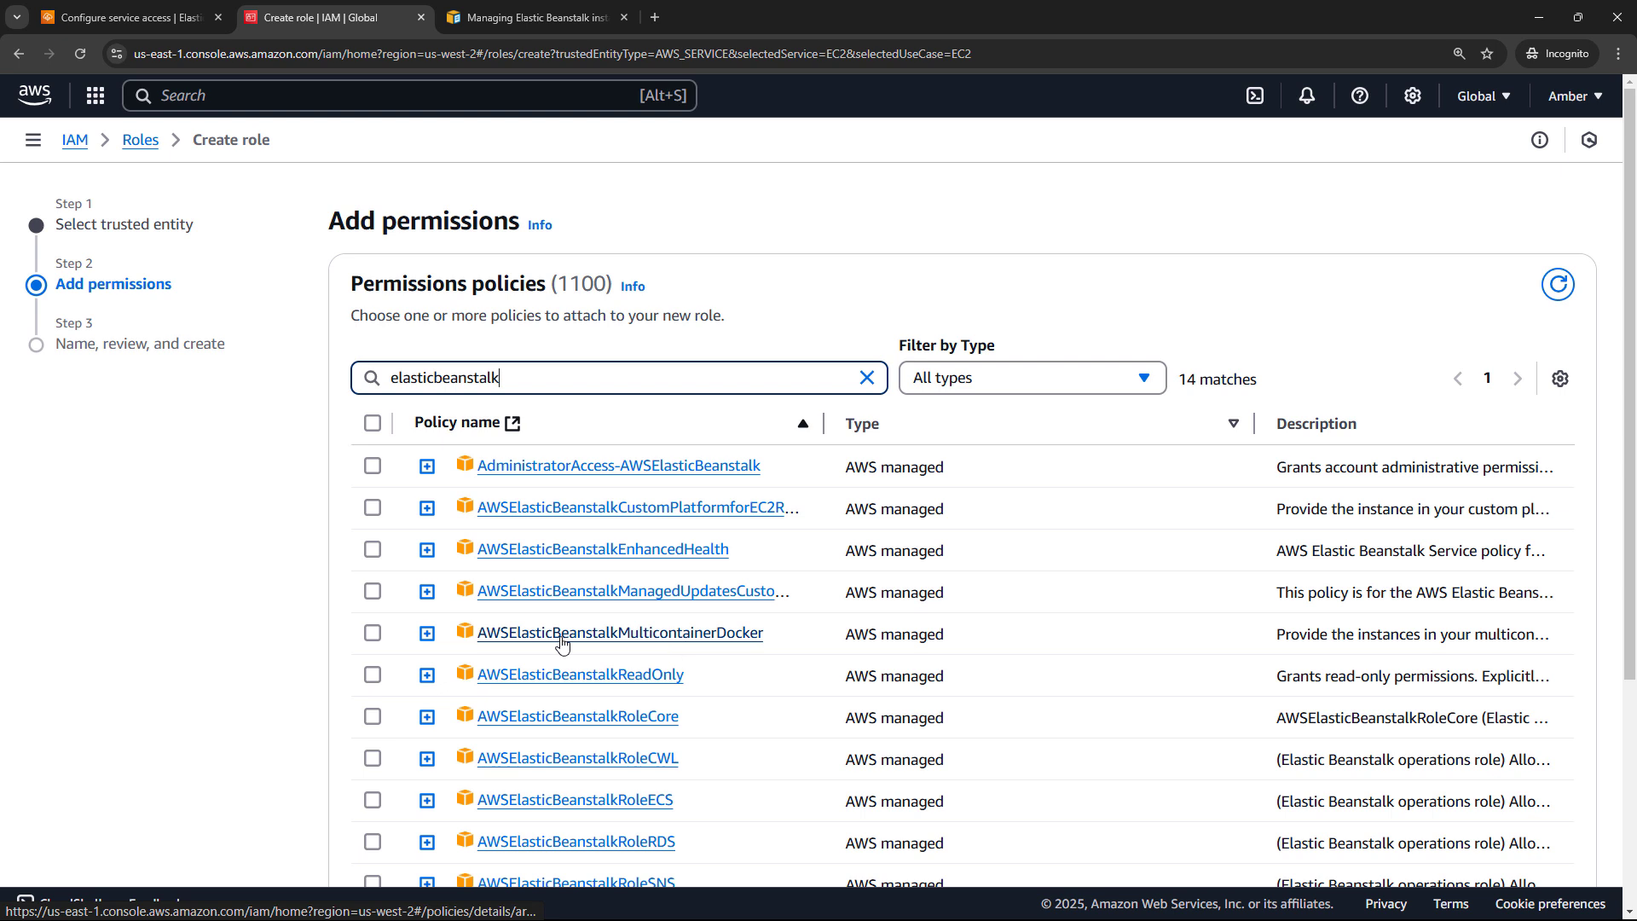
left_click(373, 633)
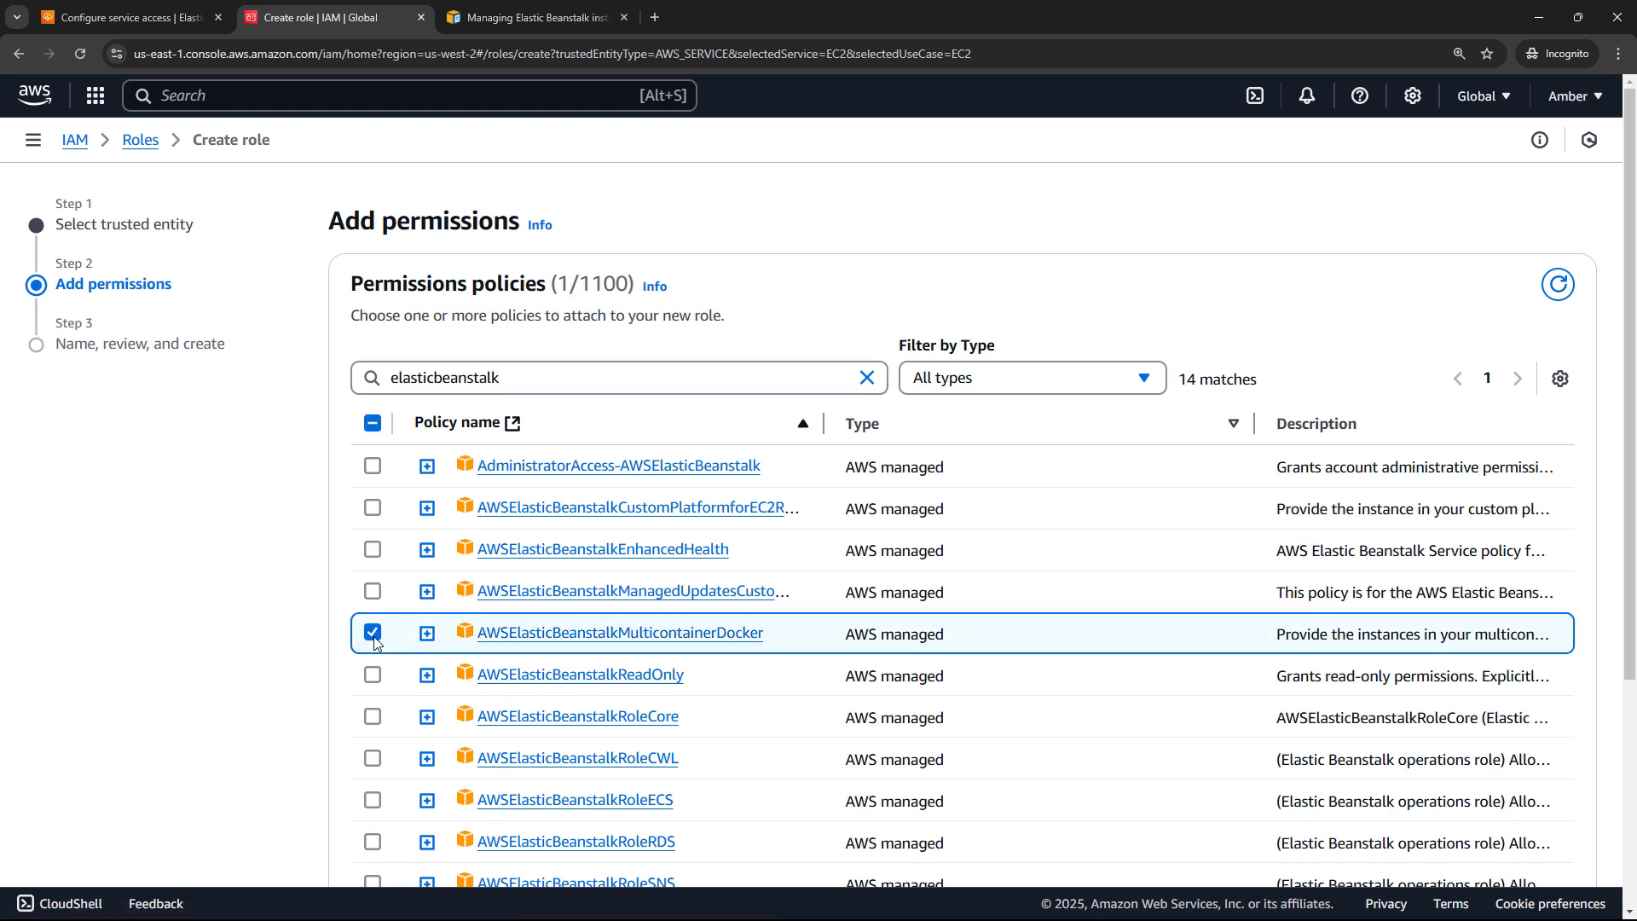
scroll(759, 673, "down", 3)
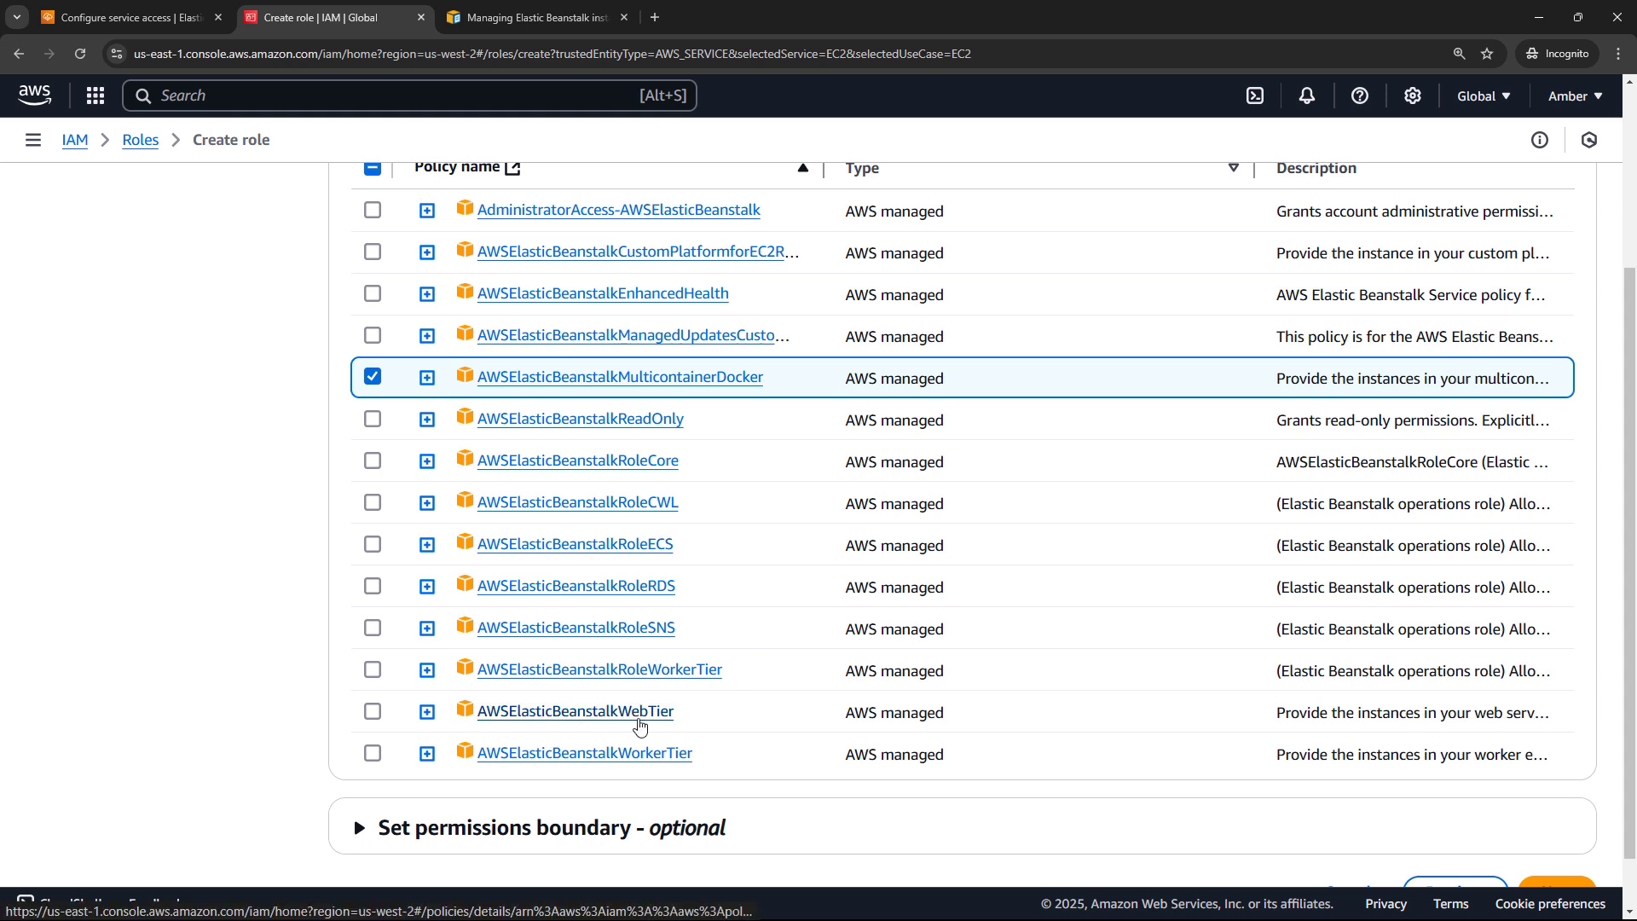
left_click(373, 711)
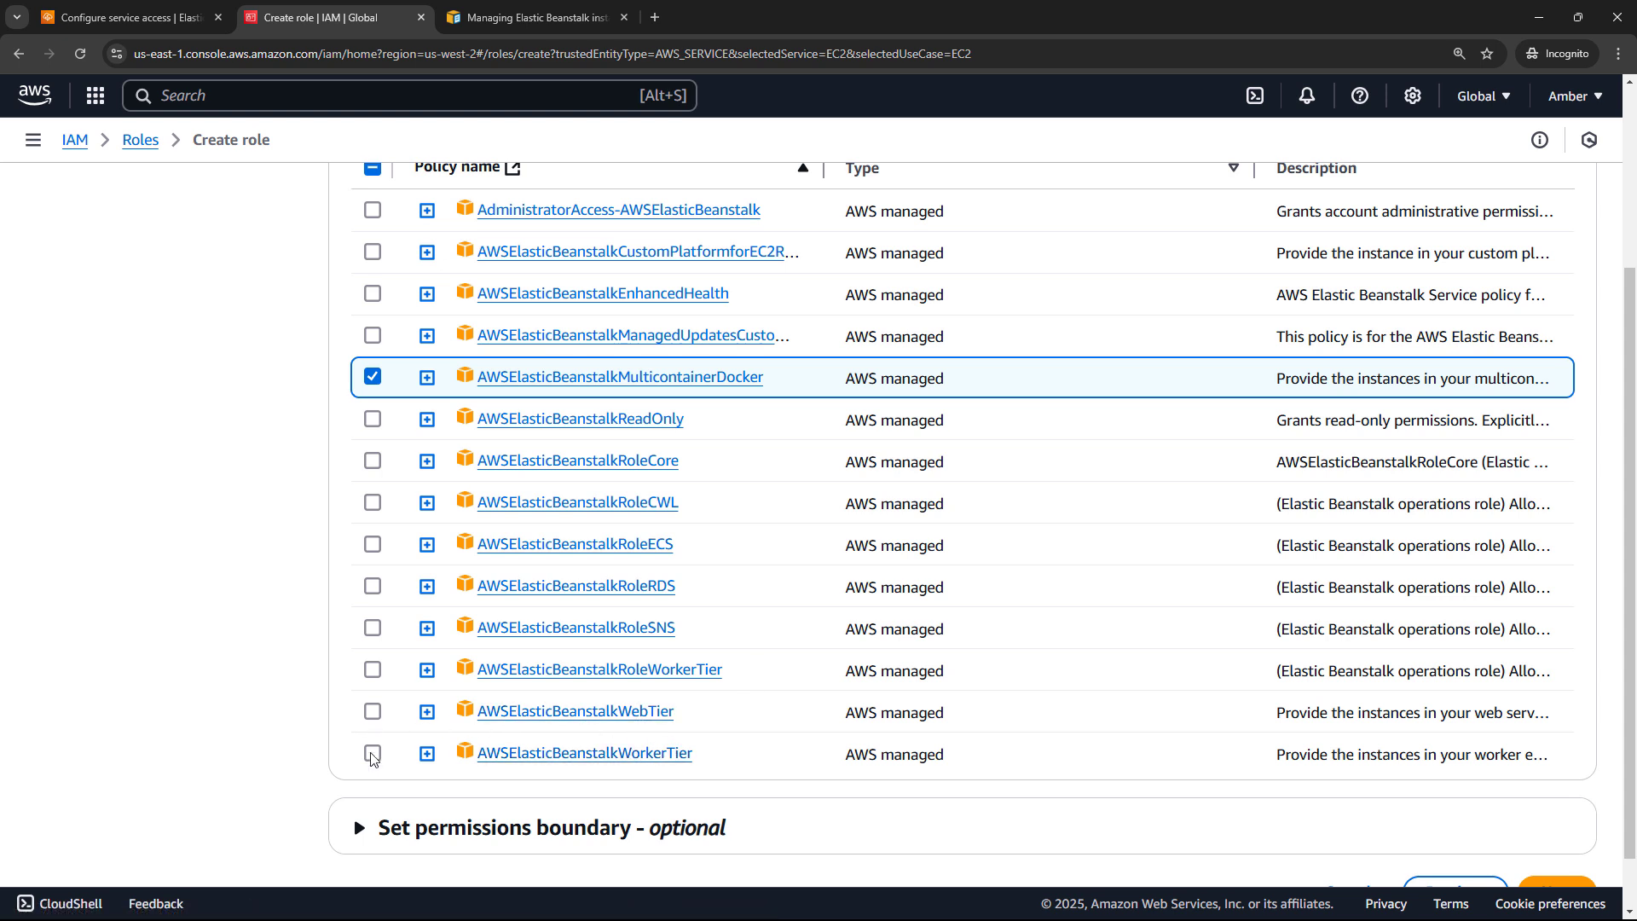
left_click(373, 754)
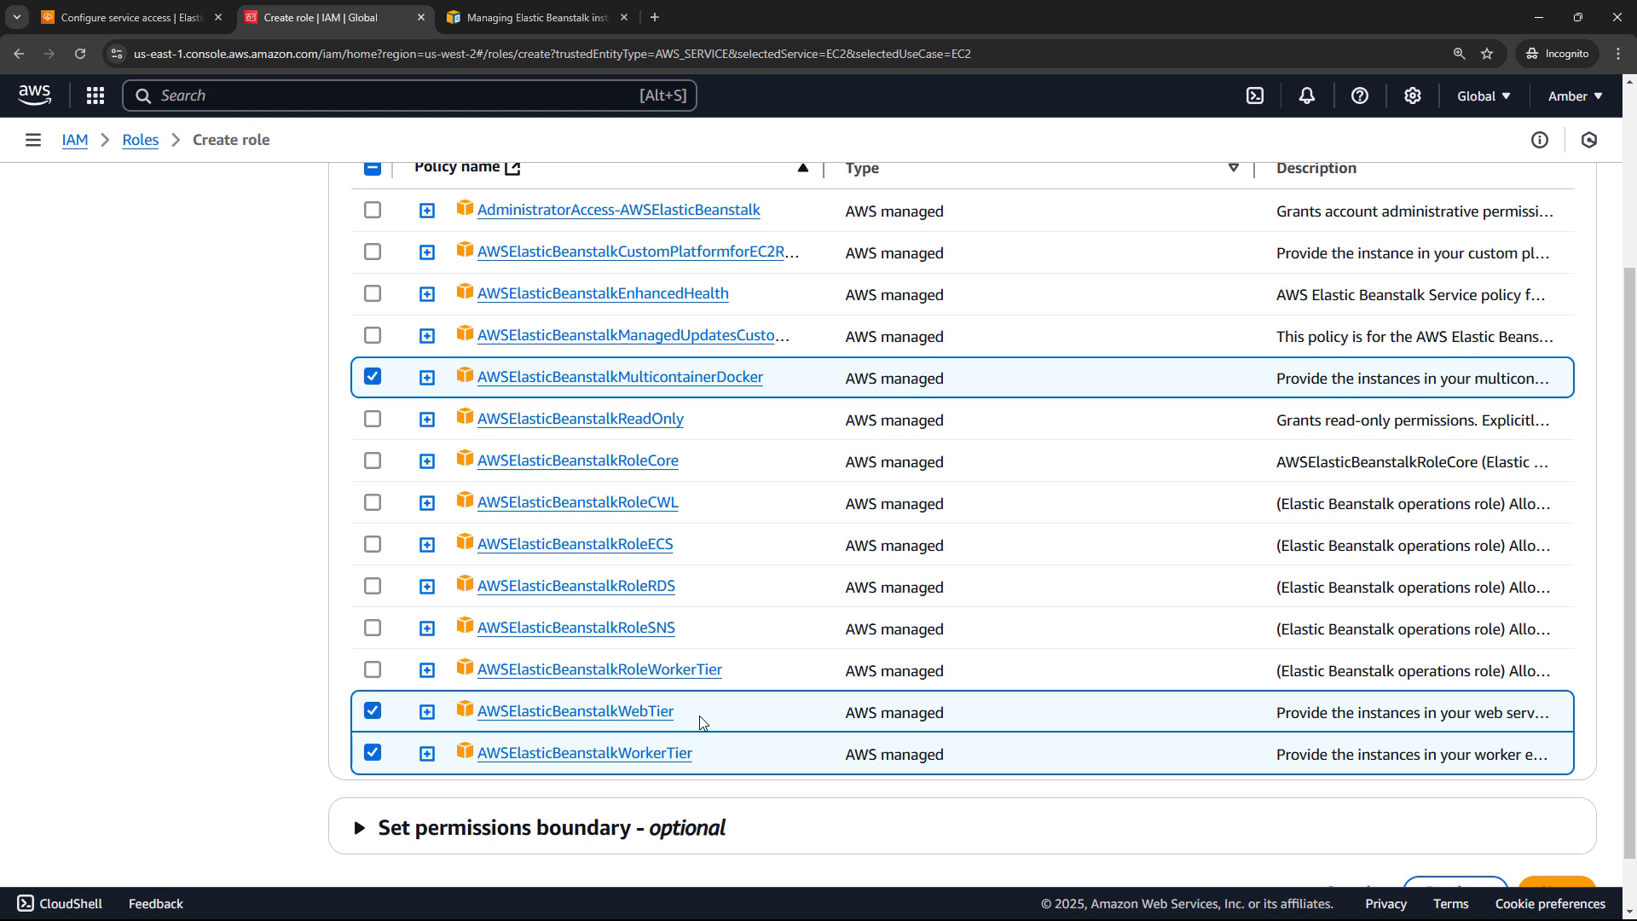
scroll(1219, 735, "down", 1)
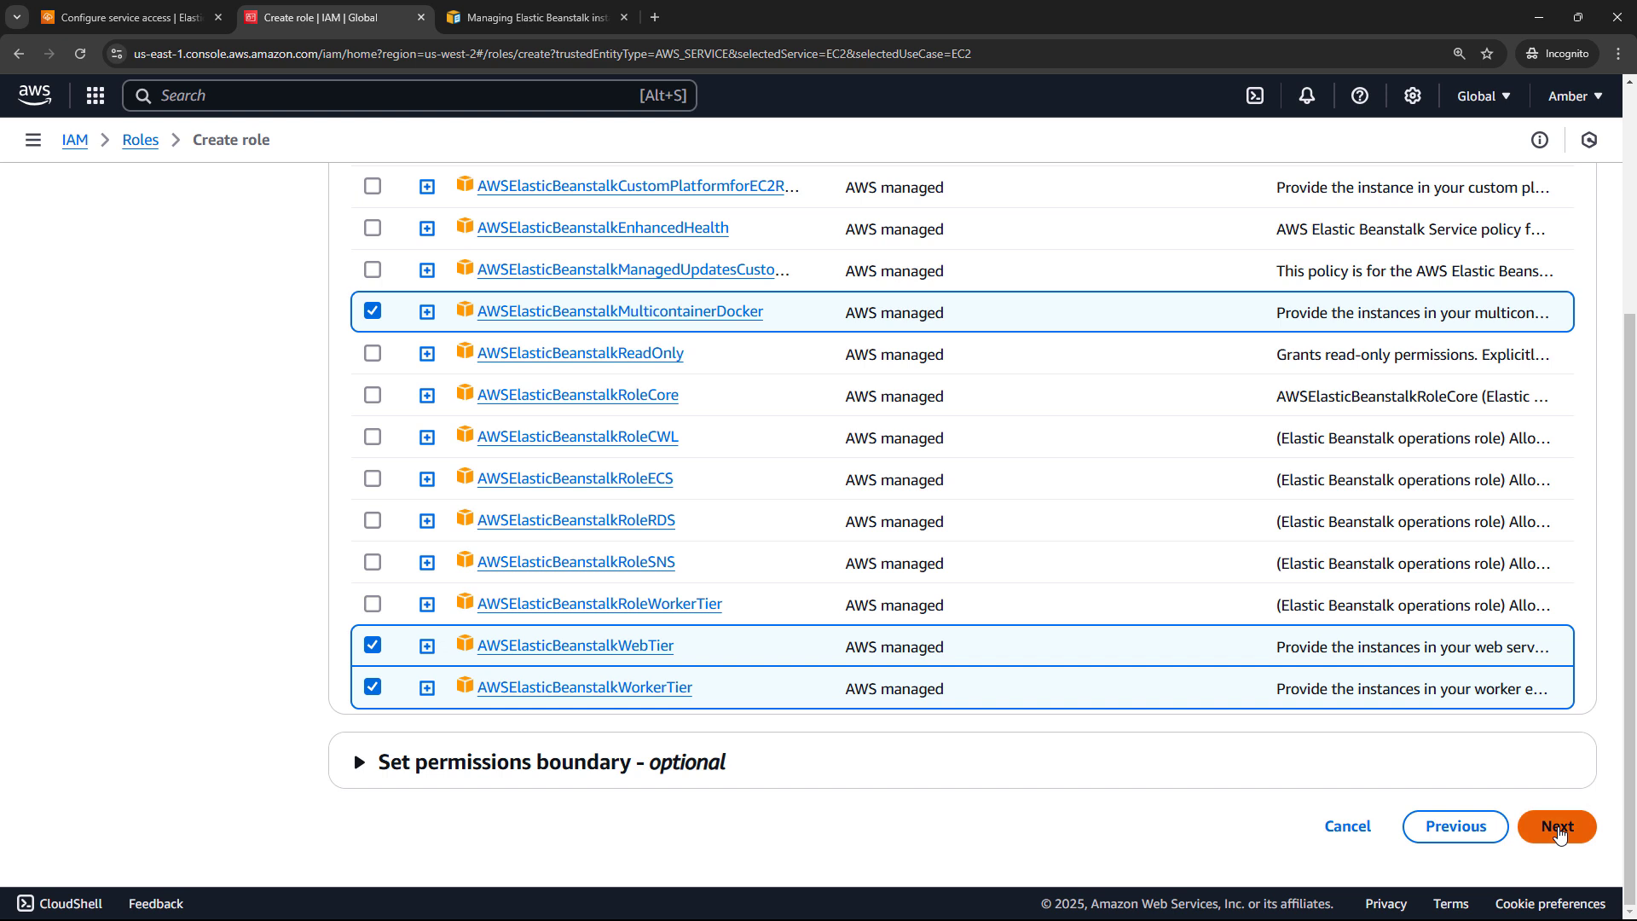
left_click(1559, 828)
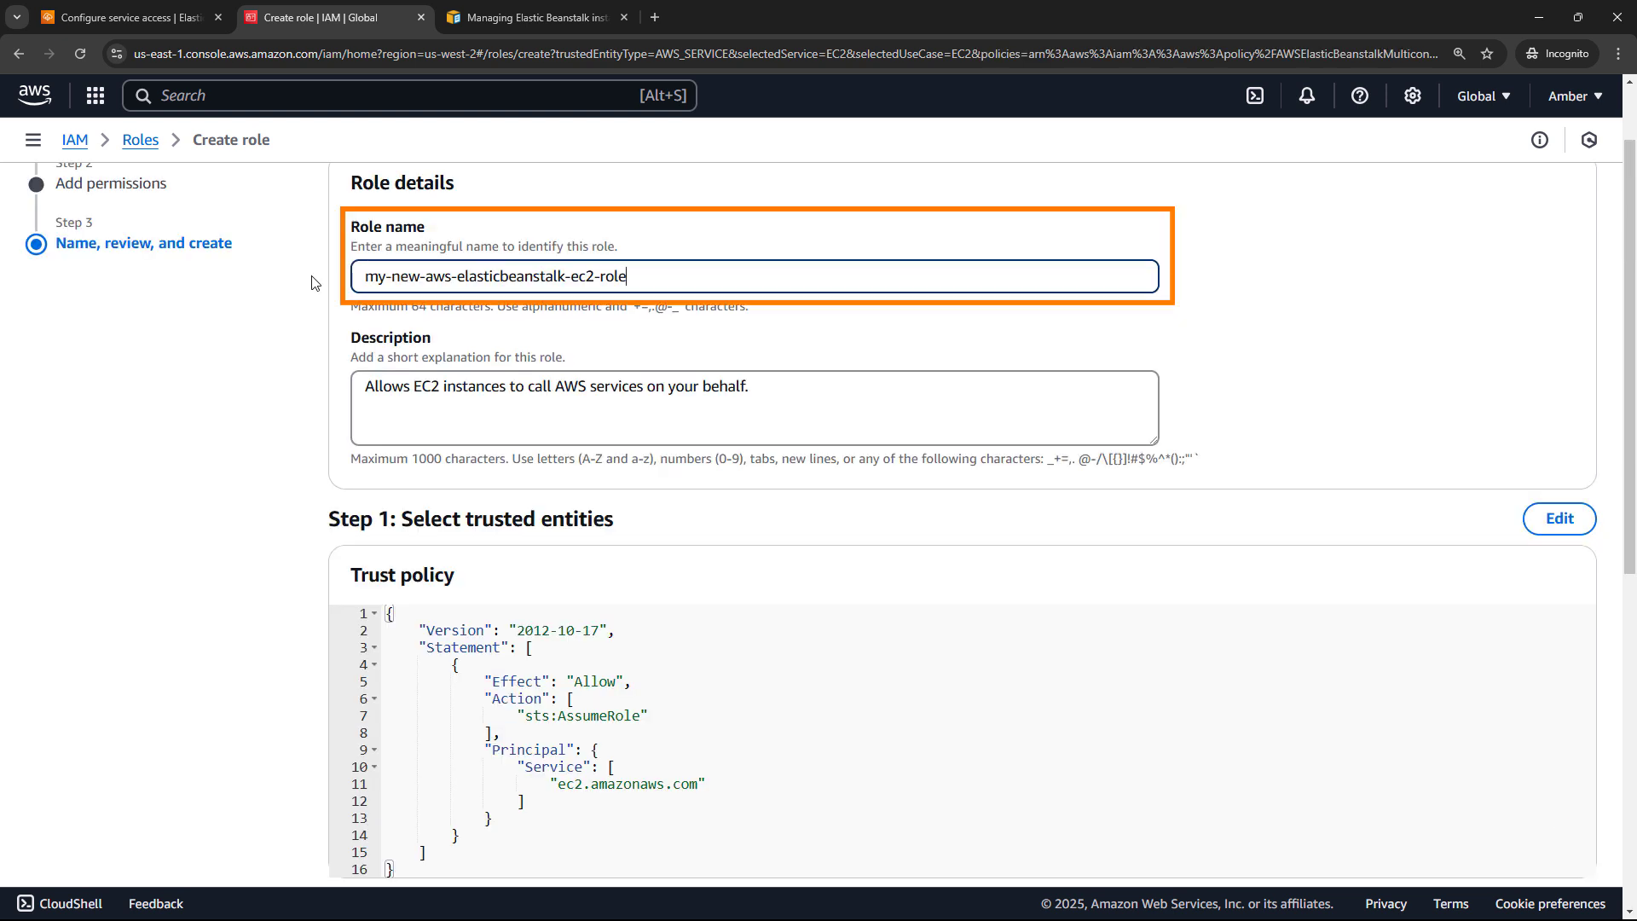
Review the trust policy and permissions, and create the role named my-new-aws-elasticbeanstalk-ec2-role.
left_click_drag(422, 280, 285, 298)
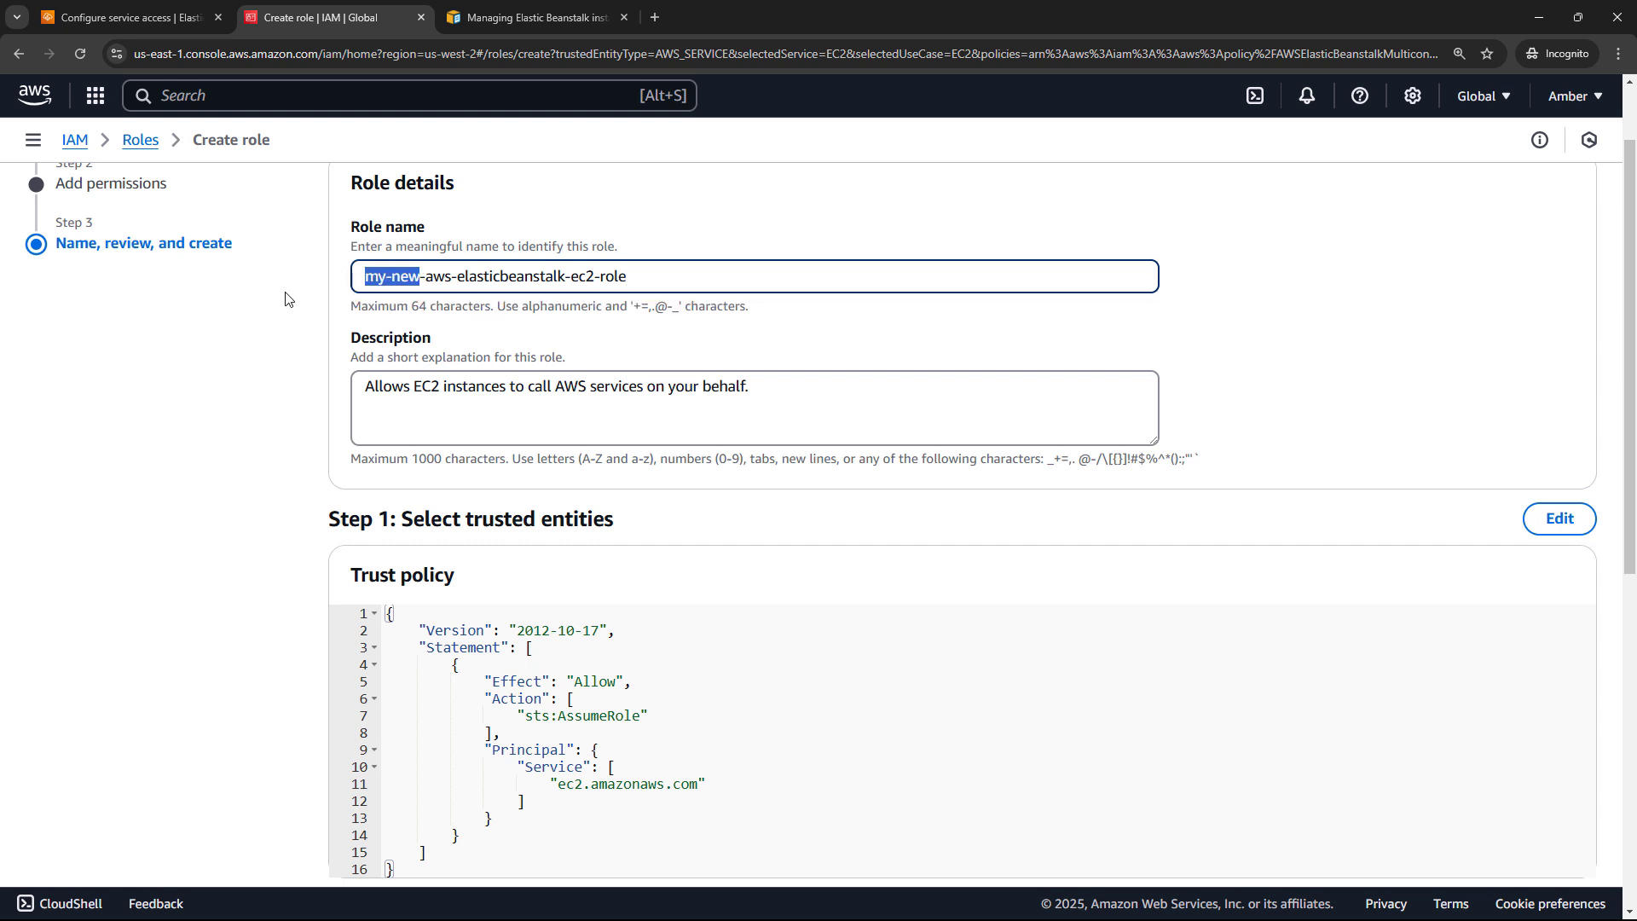
left_click(375, 386)
scroll(362, 529, "down", 3)
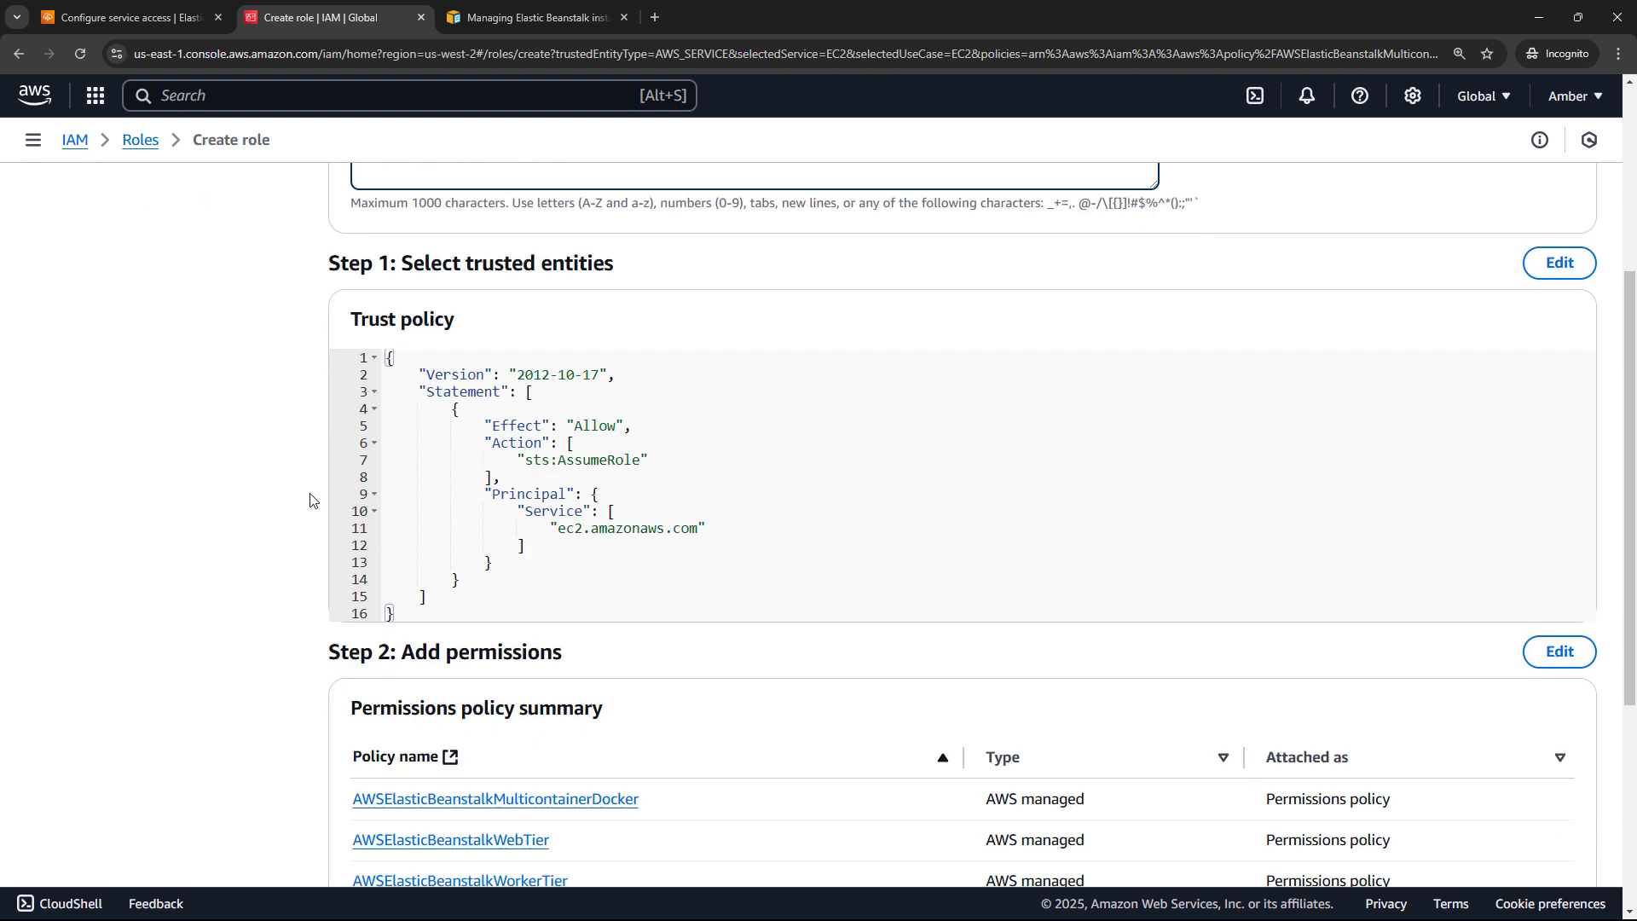
scroll(310, 501, "down", 3)
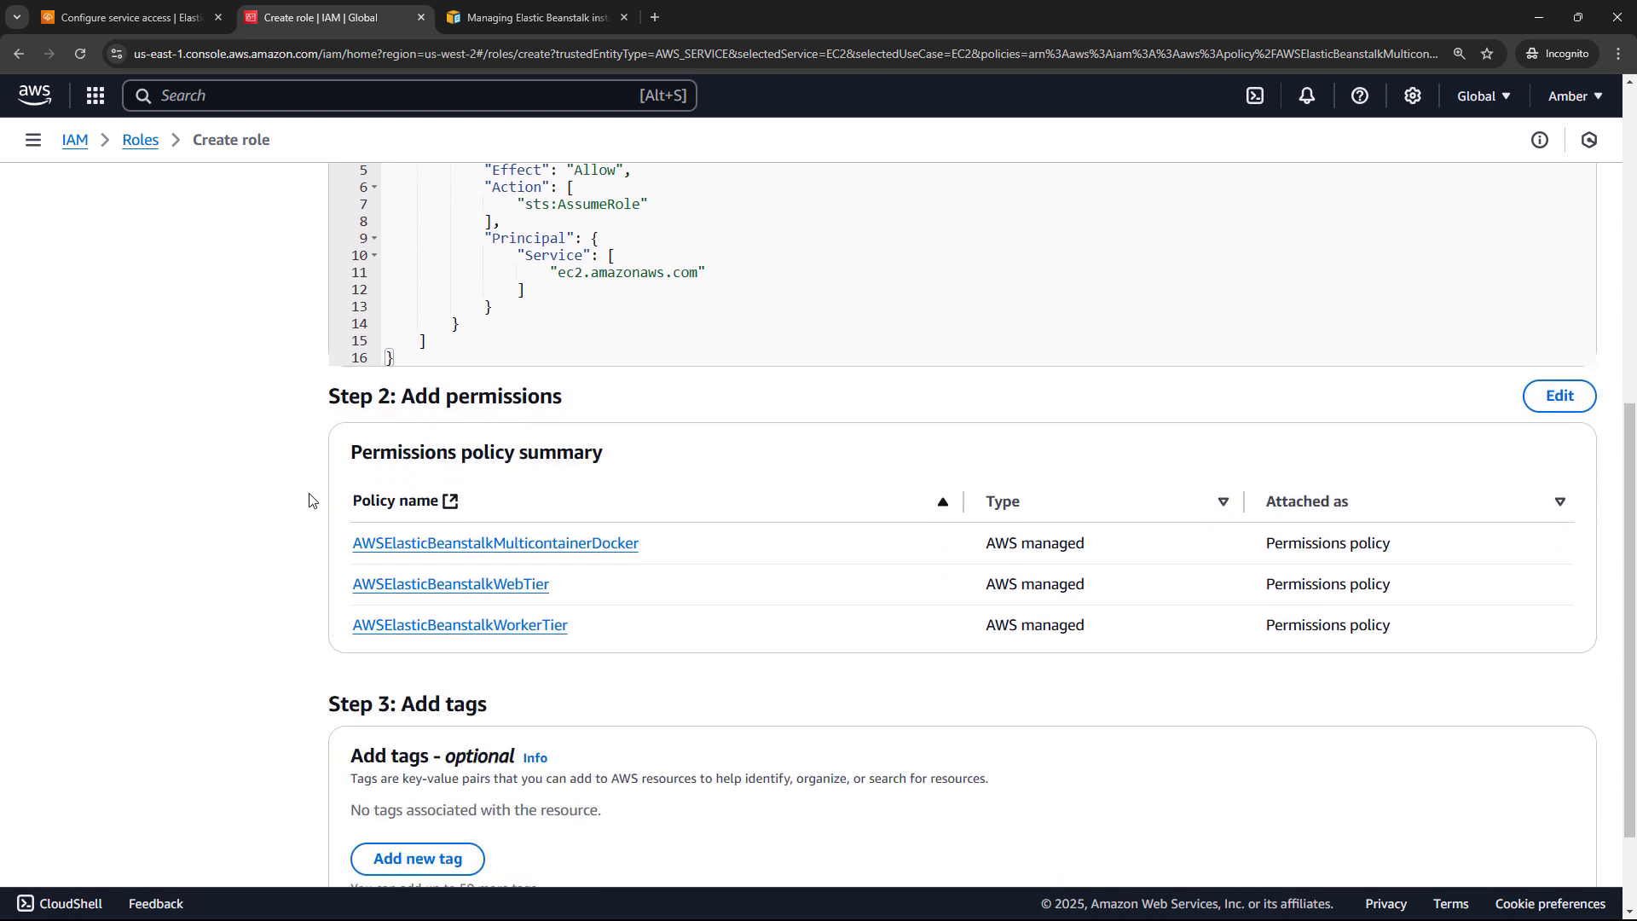
scroll(309, 498, "down", 2)
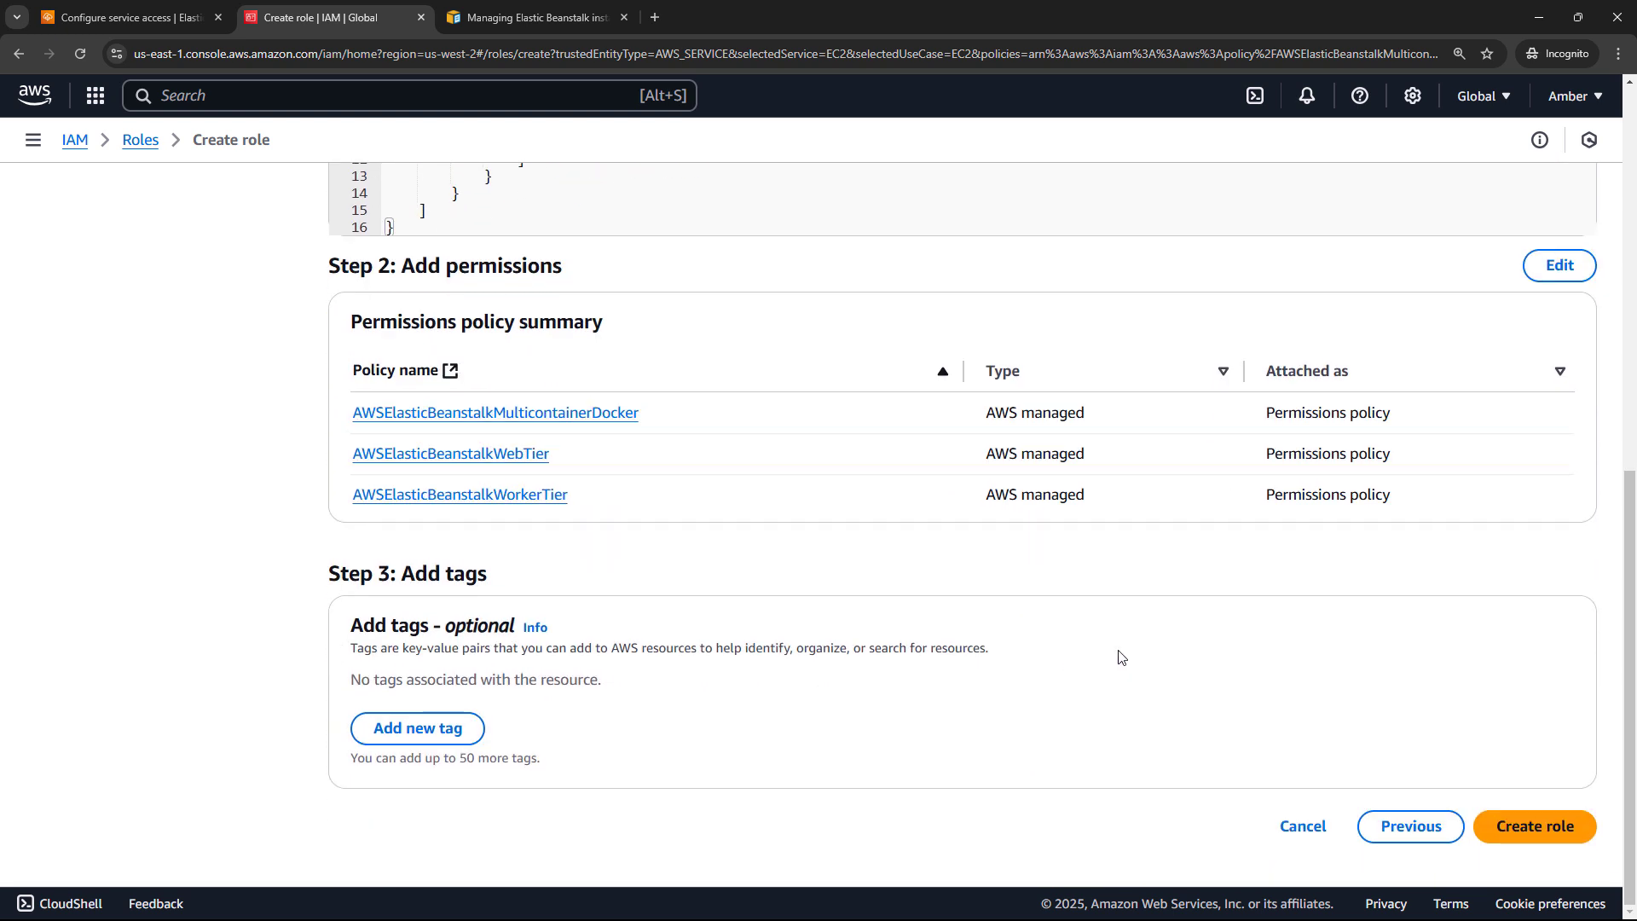
left_click(1509, 826)
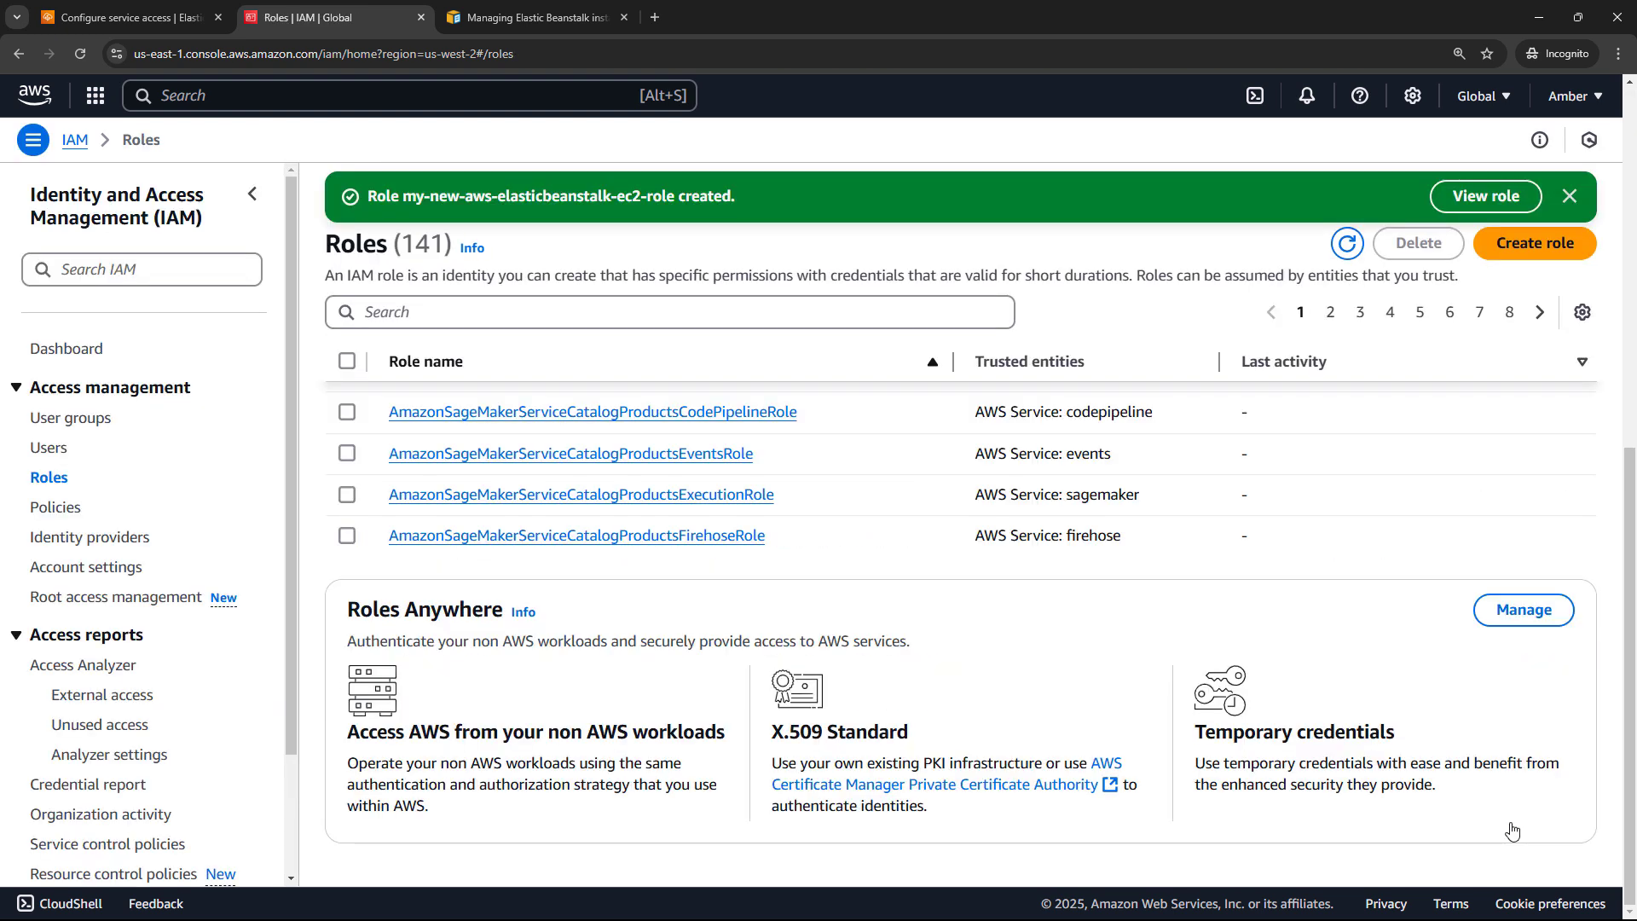
Back in the Elastic Beanstalk setup, refresh the EC2 instance profiles, select my-new-aws-elasticbeanstalk-ec2-role and continue to the networking settings.
left_click(143, 21)
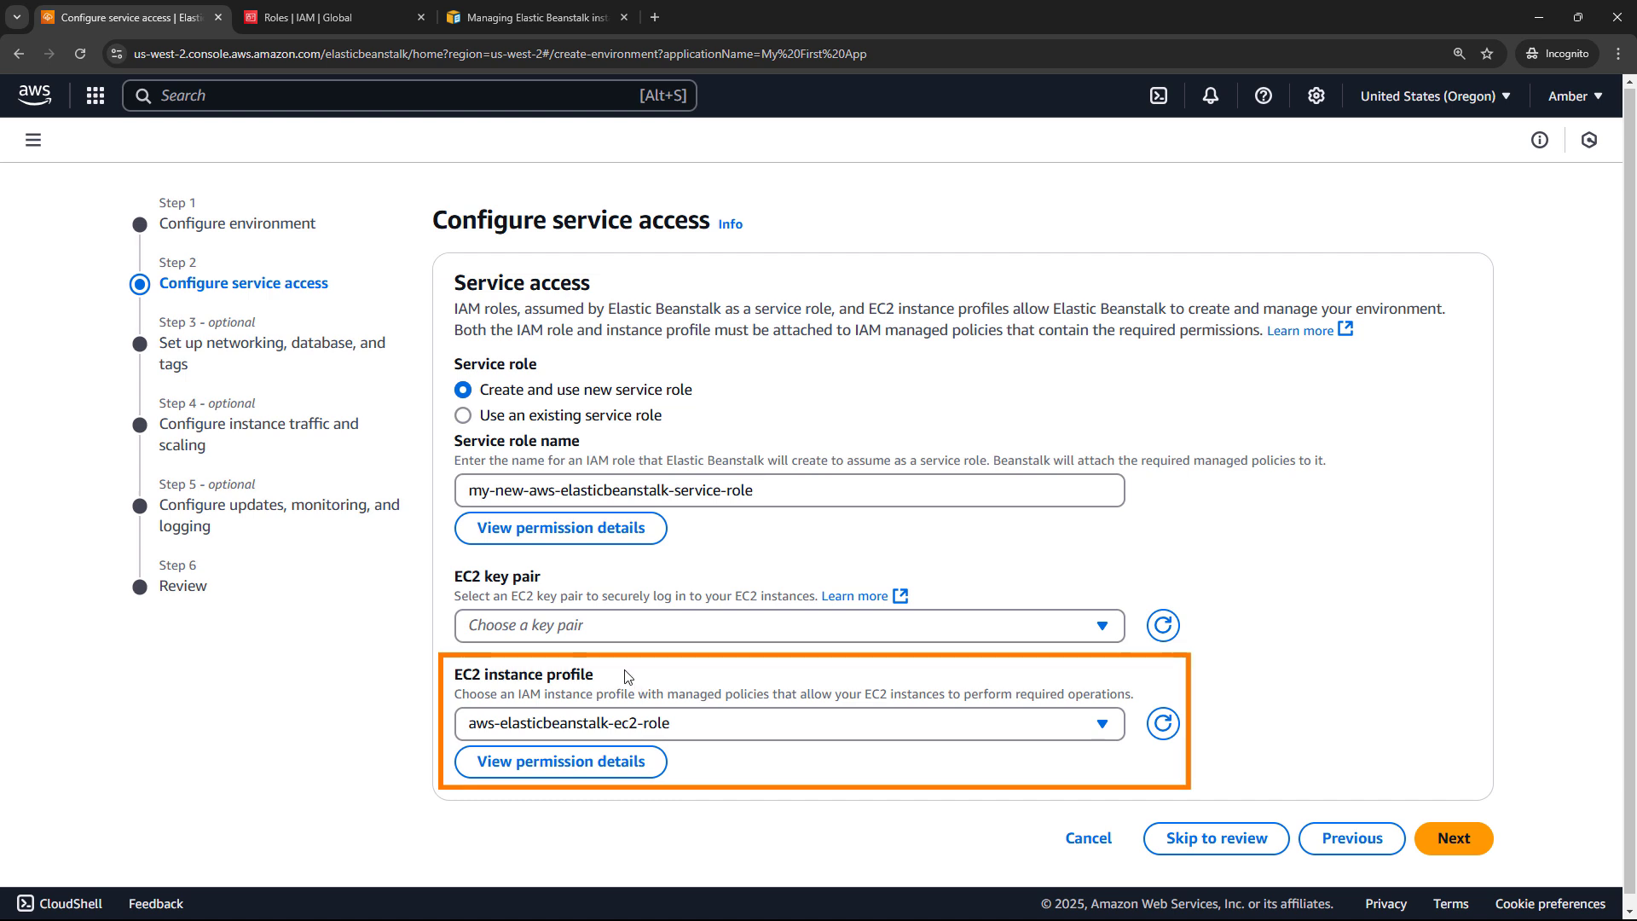
left_click(1165, 730)
left_click(1103, 730)
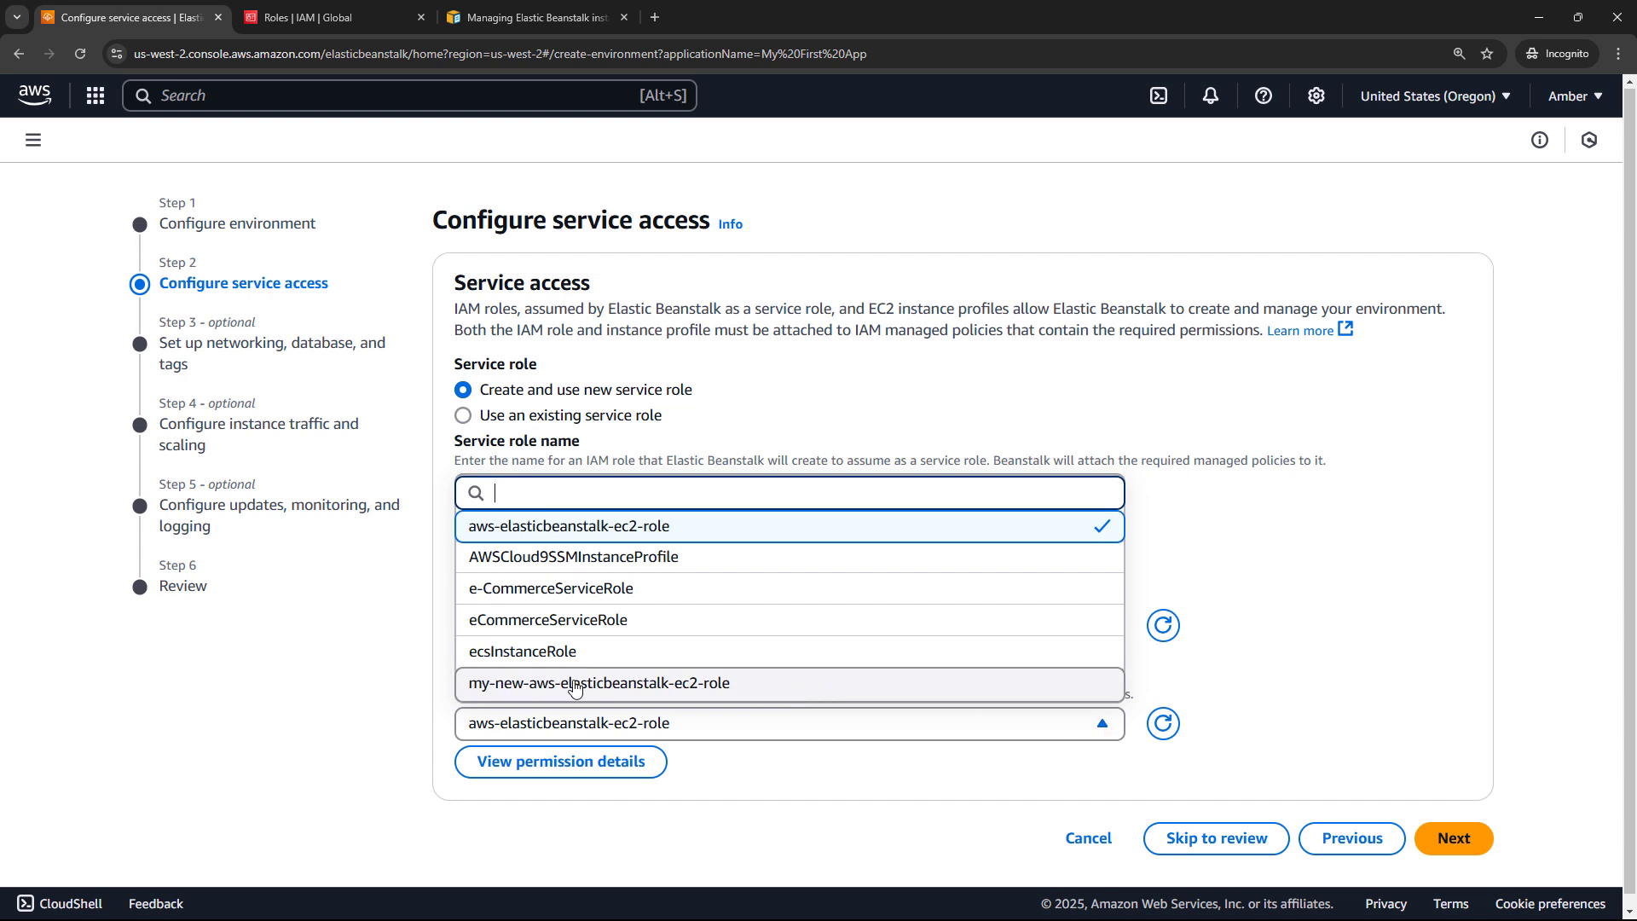
left_click(499, 684)
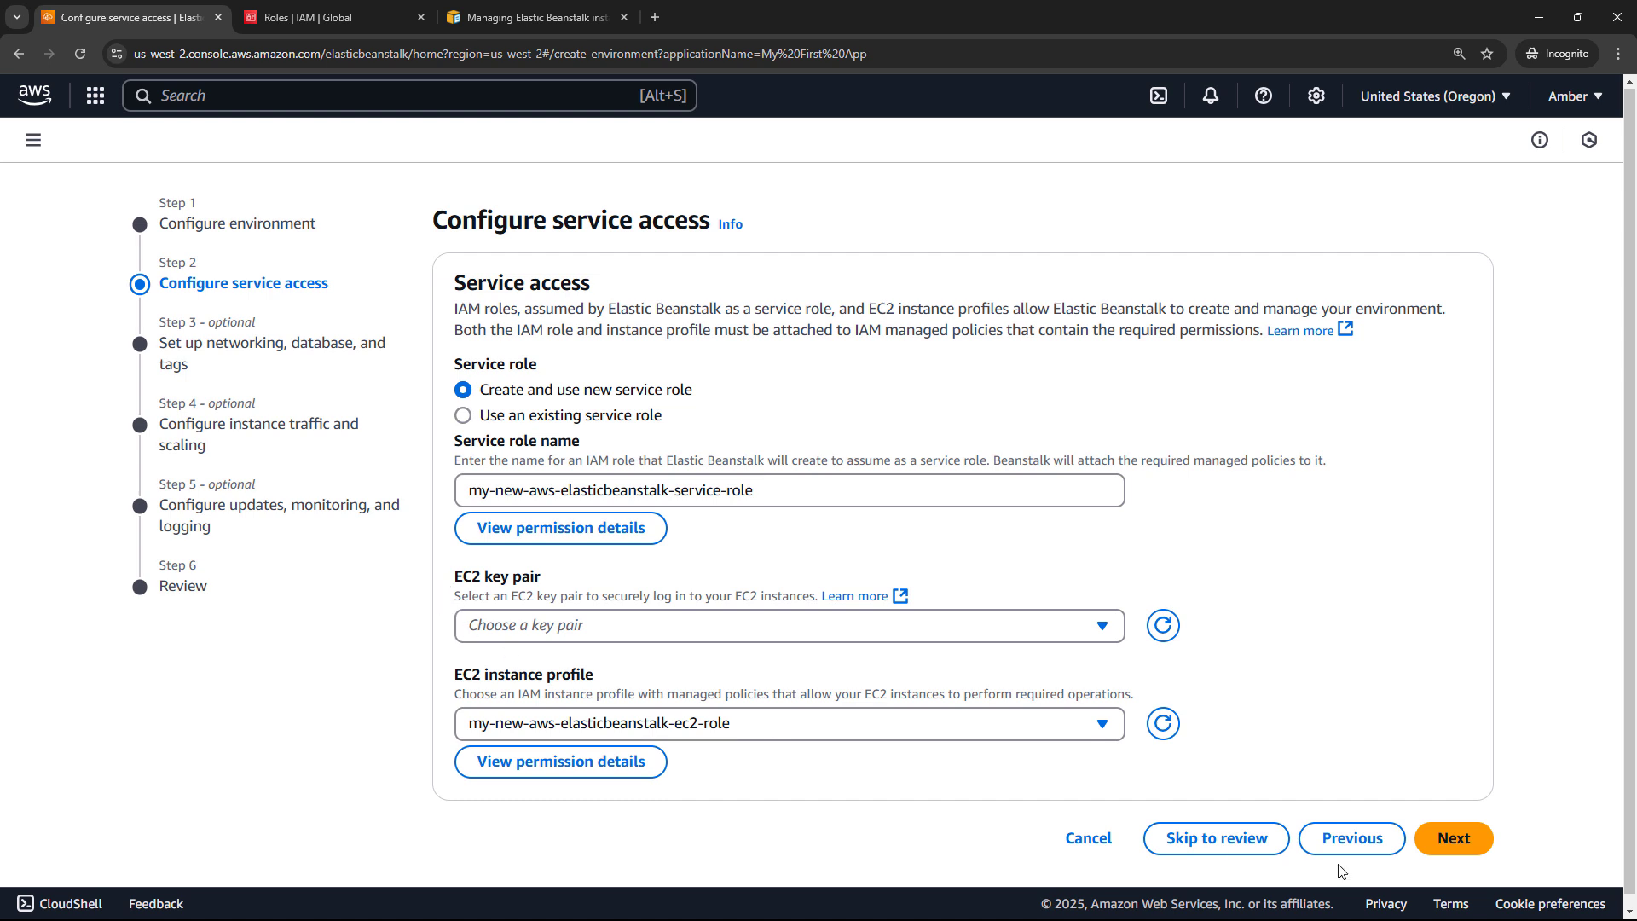
left_click(1464, 855)
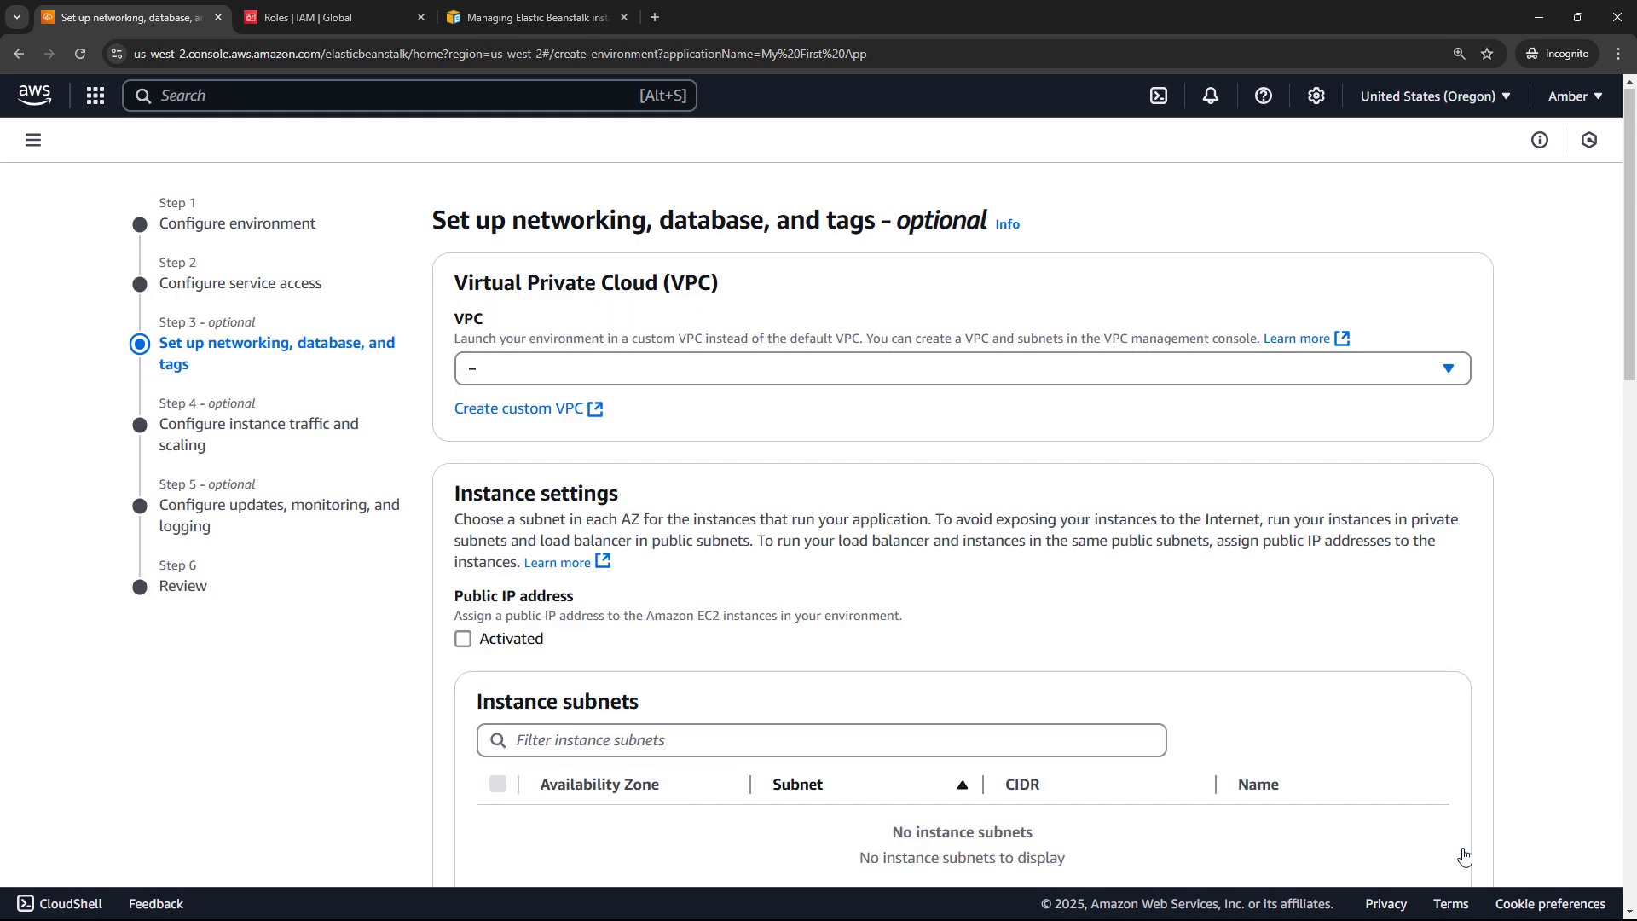
Set the environment's VPC to DefaultVPC (172.31.0.0/16) and select the us-west-2c and us-west-2a instance subnets.
left_click(744, 373)
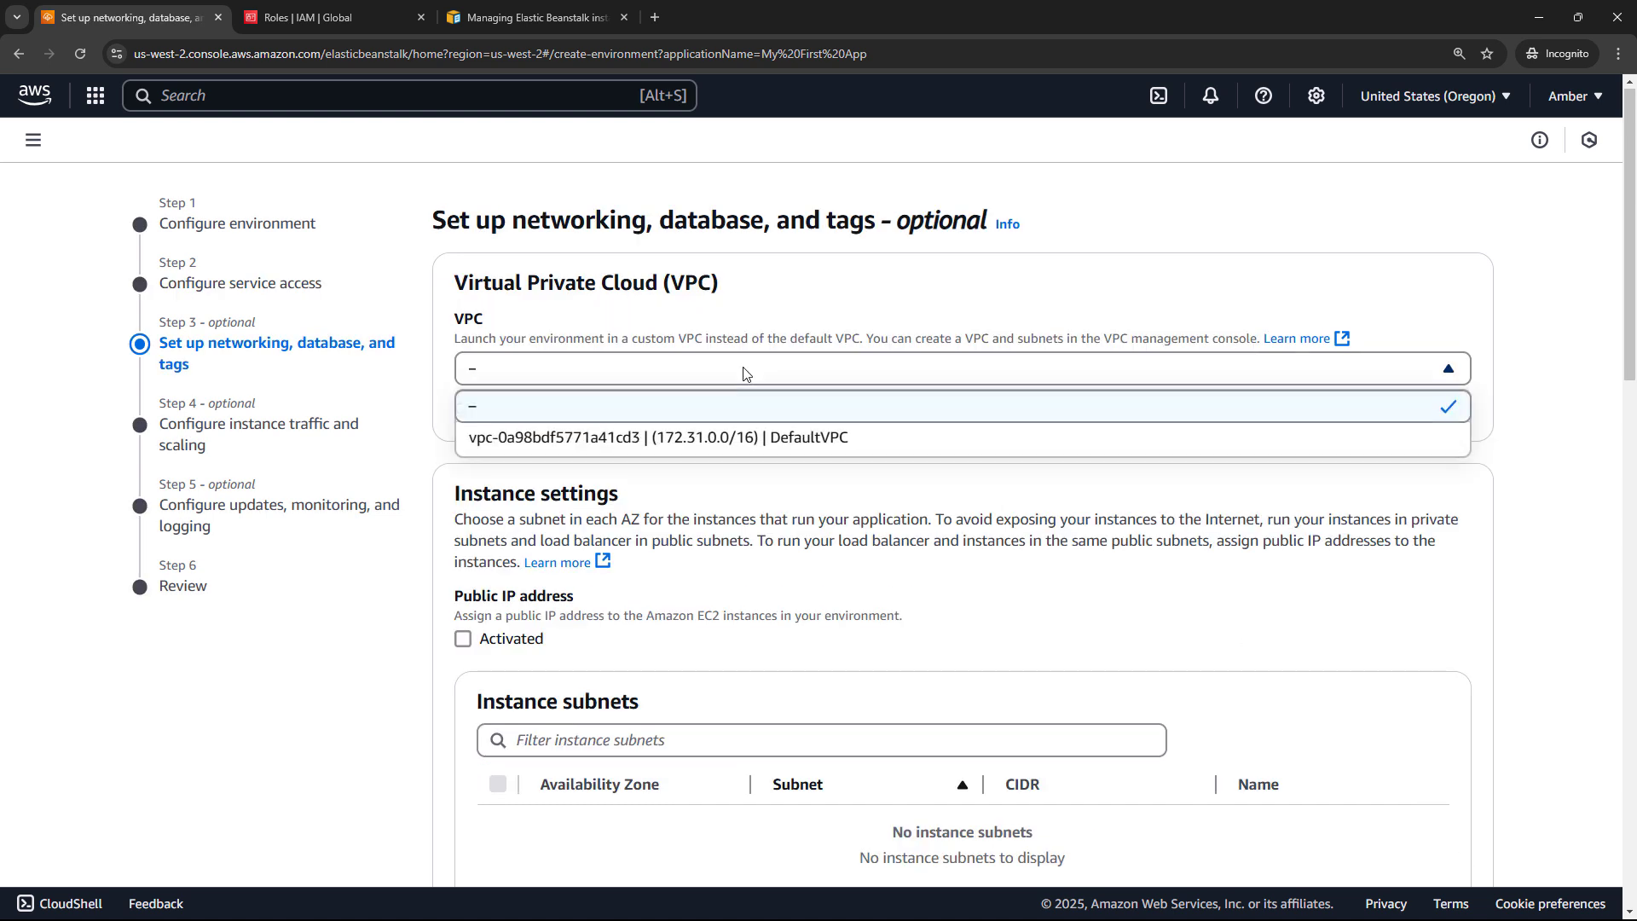
left_click(869, 449)
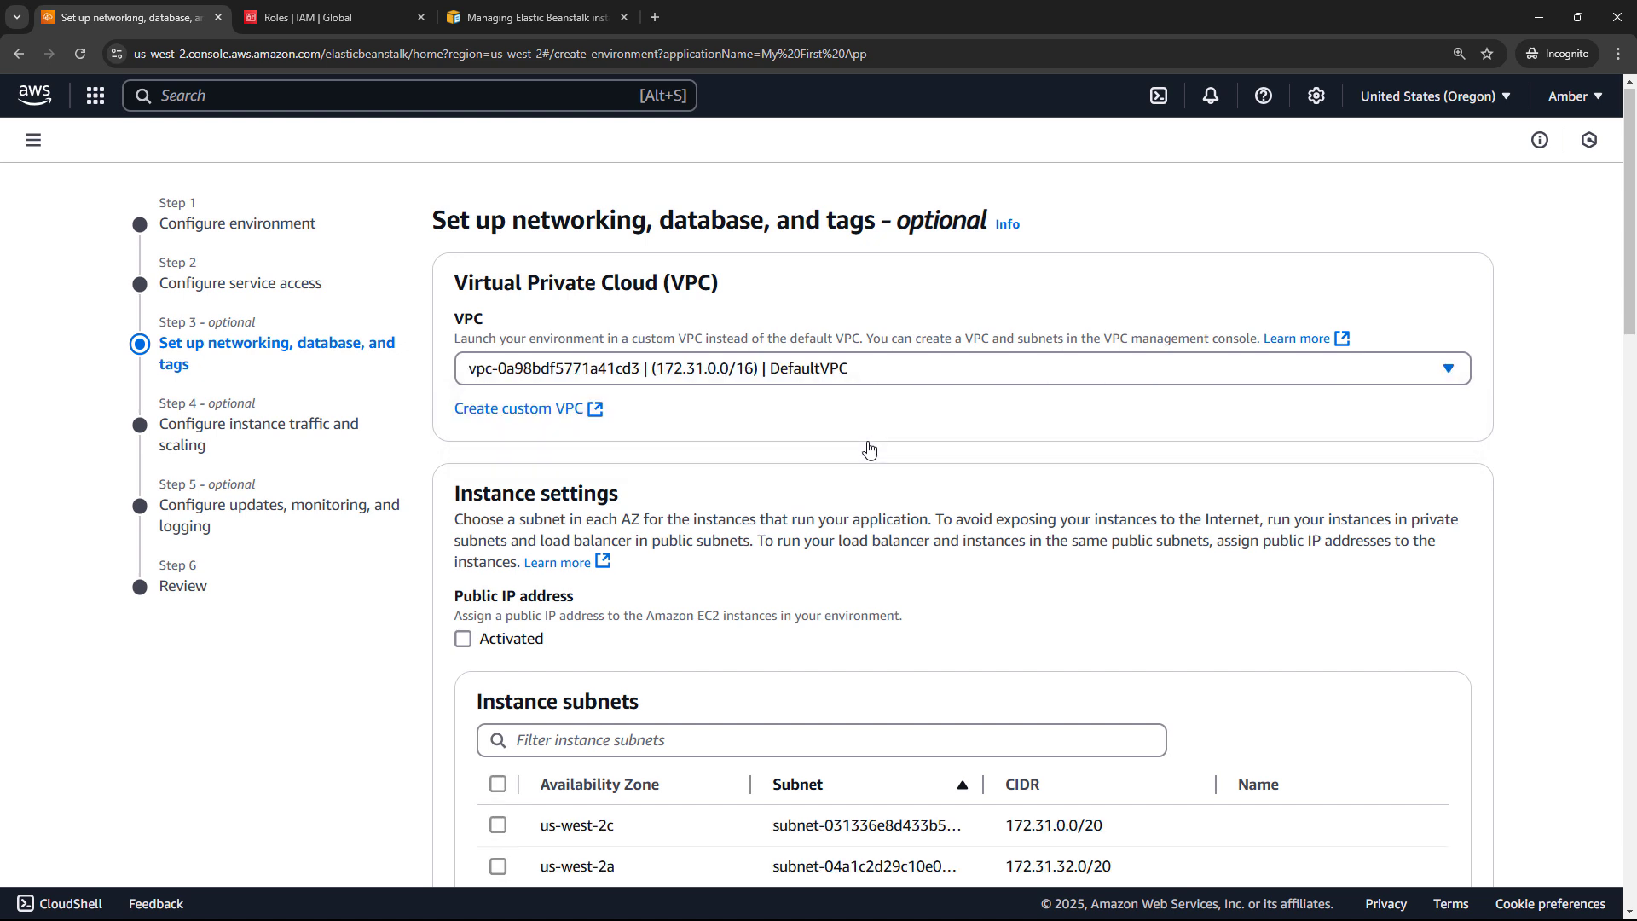
scroll(869, 449, "down", 3)
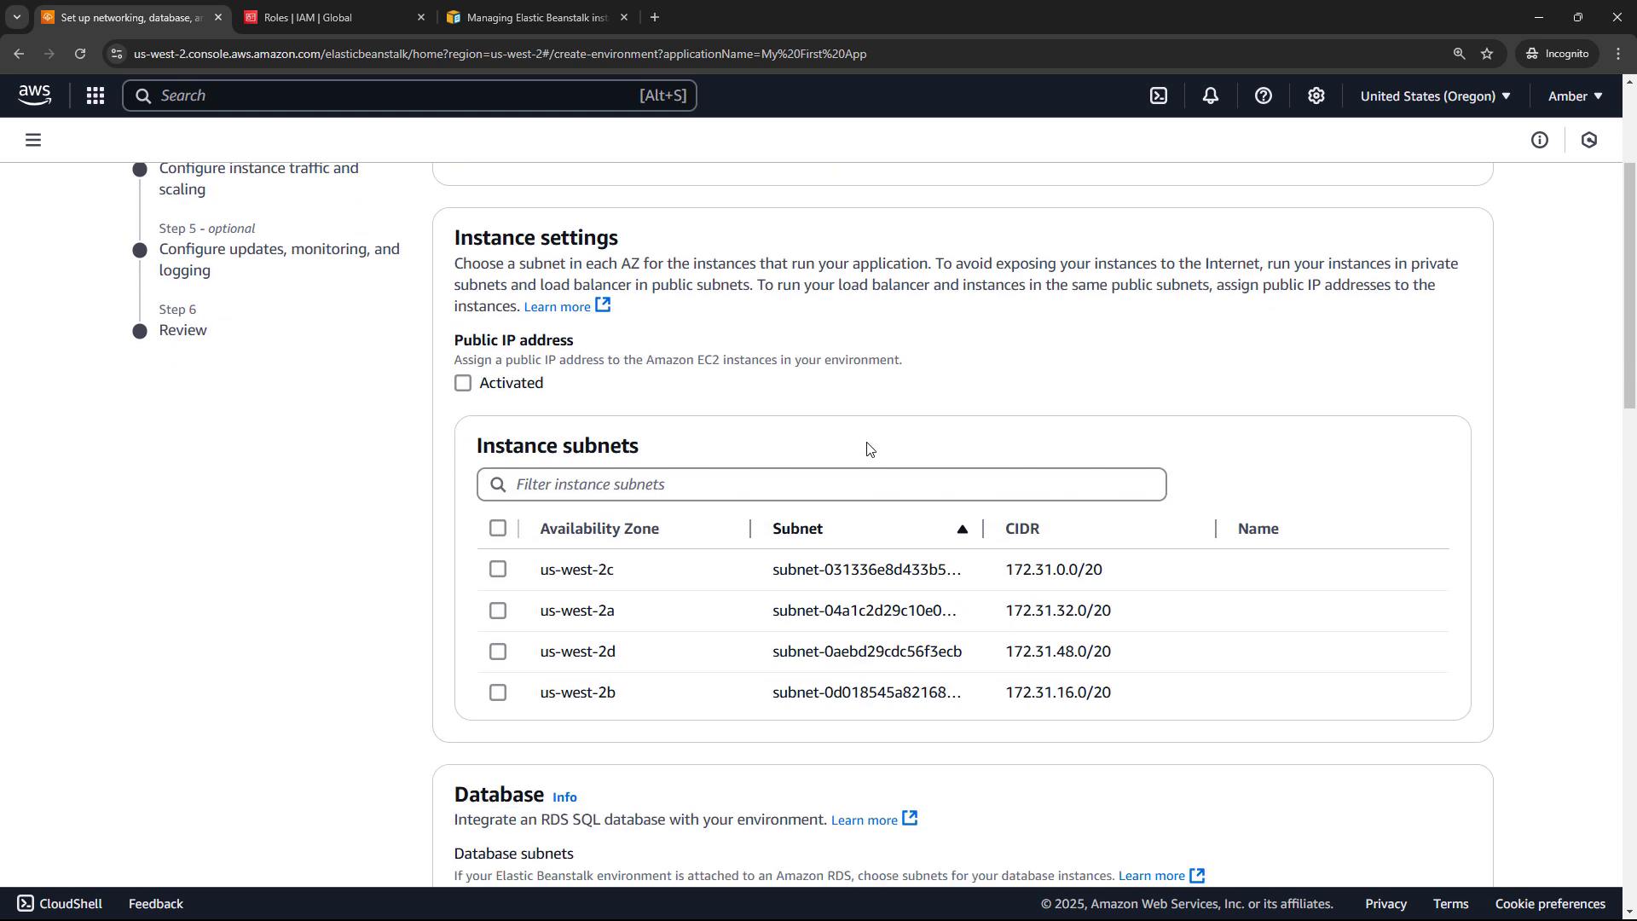
left_click(496, 571)
left_click(498, 620)
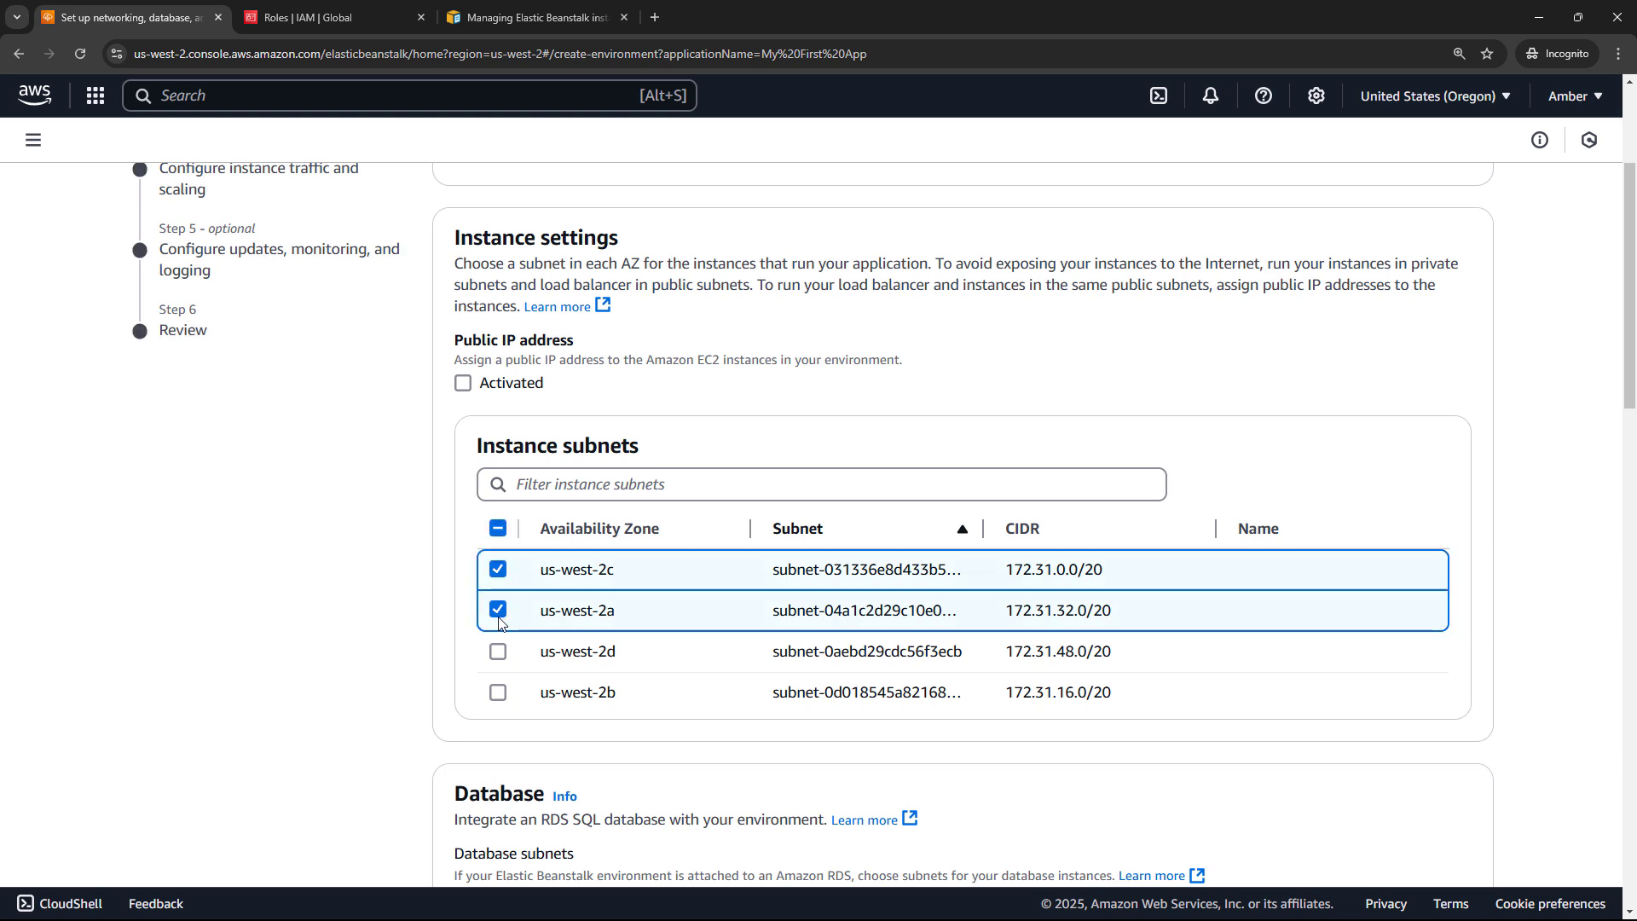
scroll(469, 482, "down", 4)
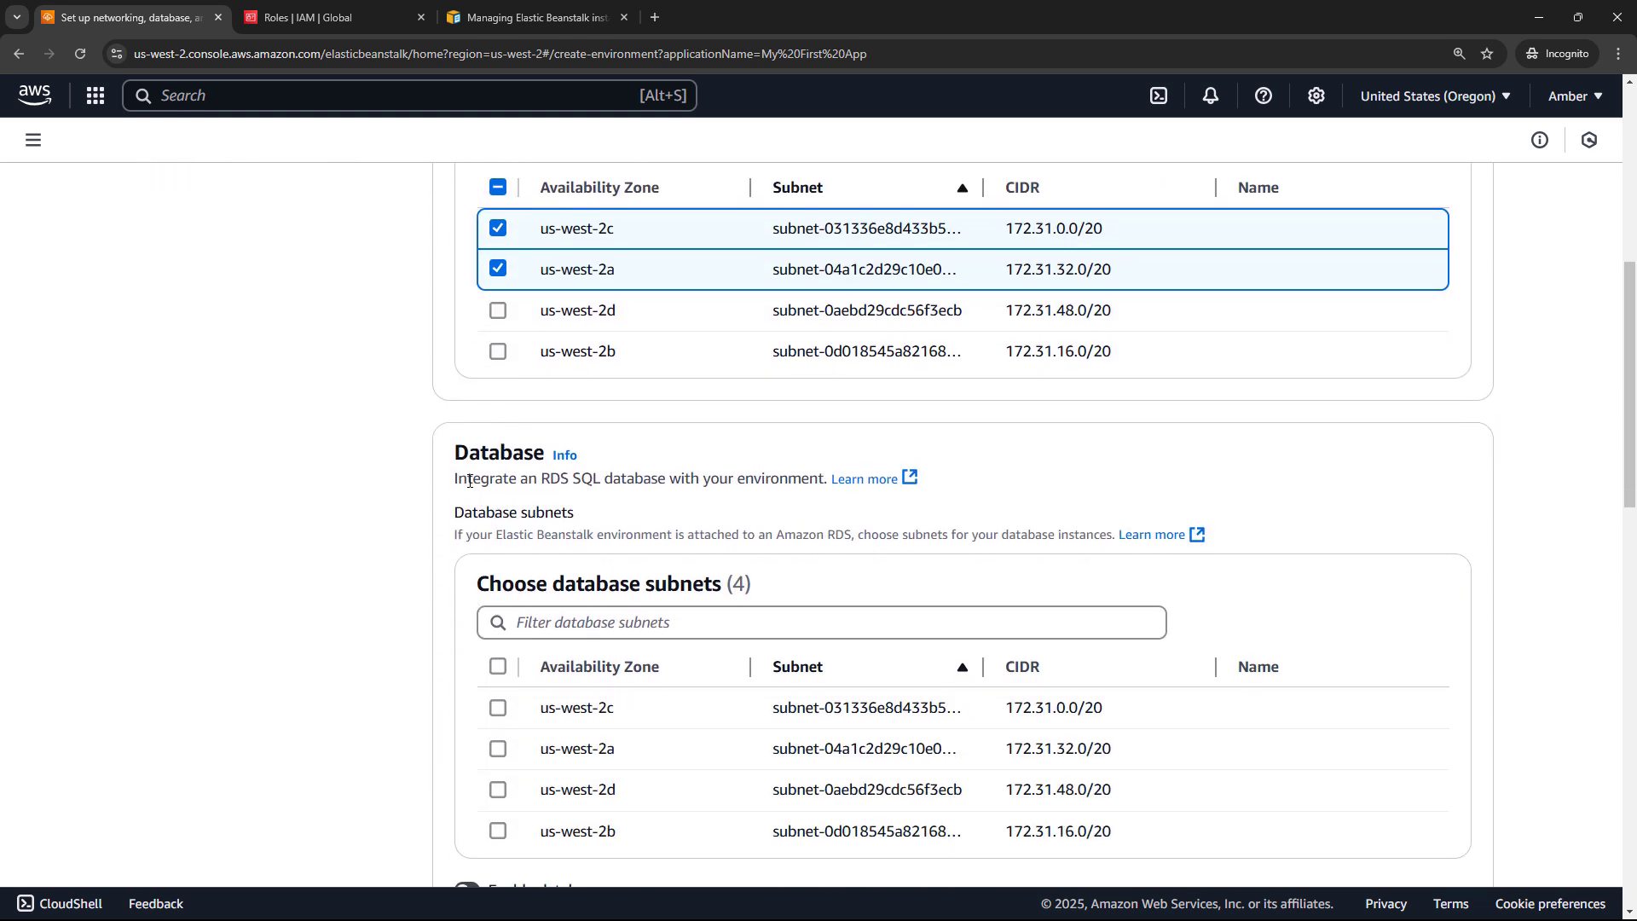
Leave the database disabled and the tags empty, and continue to the instance traffic and scaling settings.
scroll(469, 482, "down", 3)
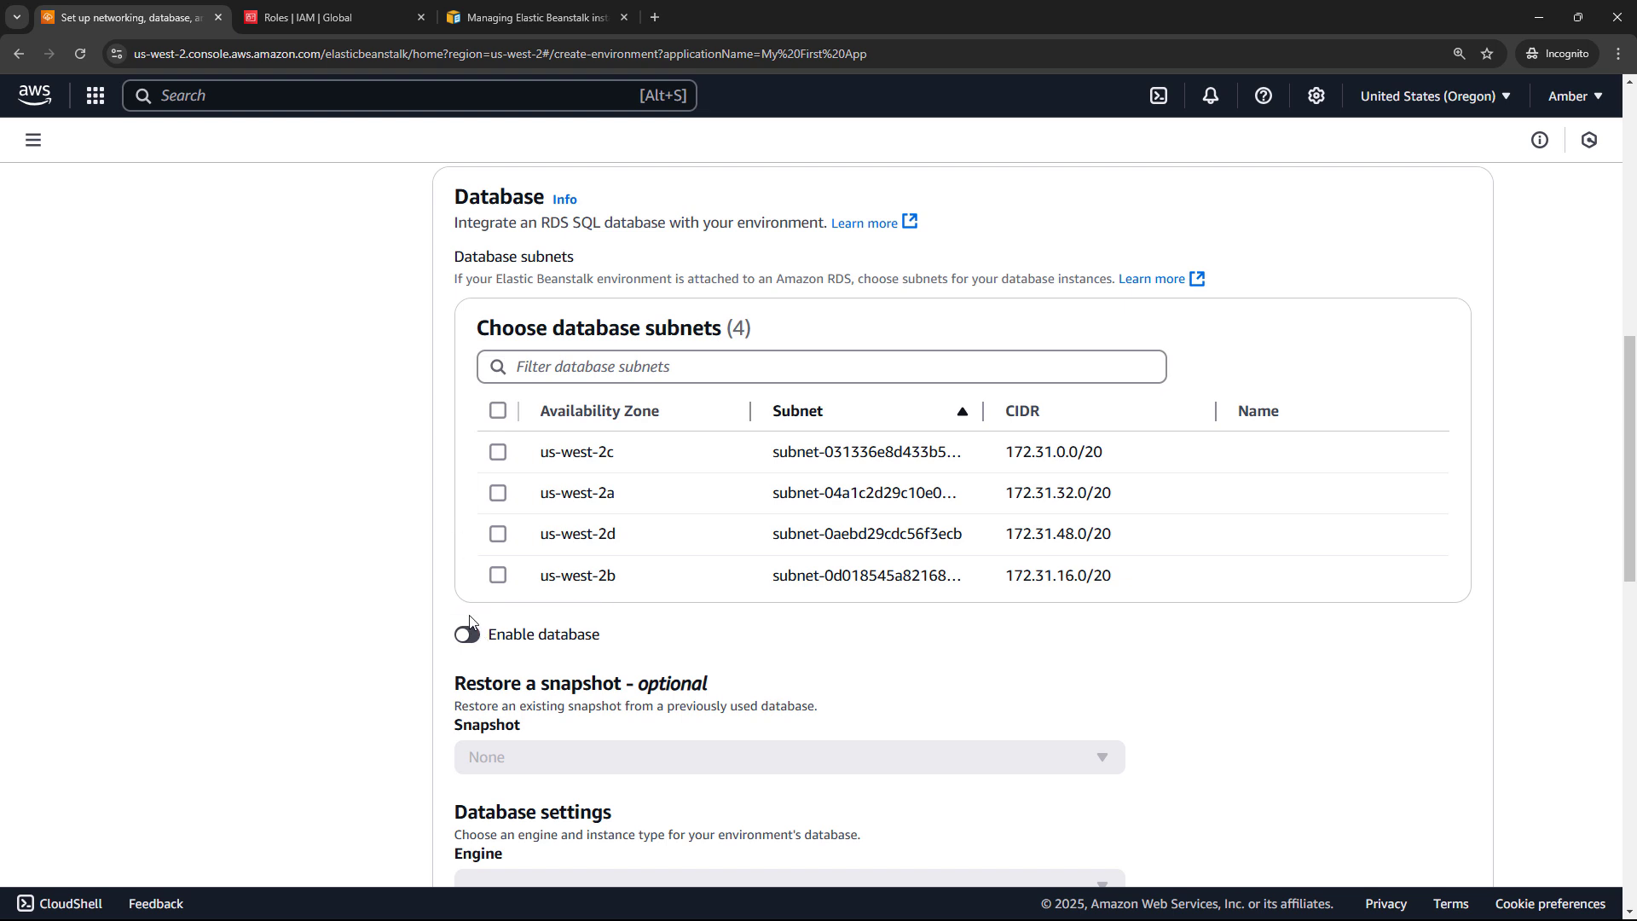
scroll(464, 631, "down", 5)
scroll(457, 623, "down", 8)
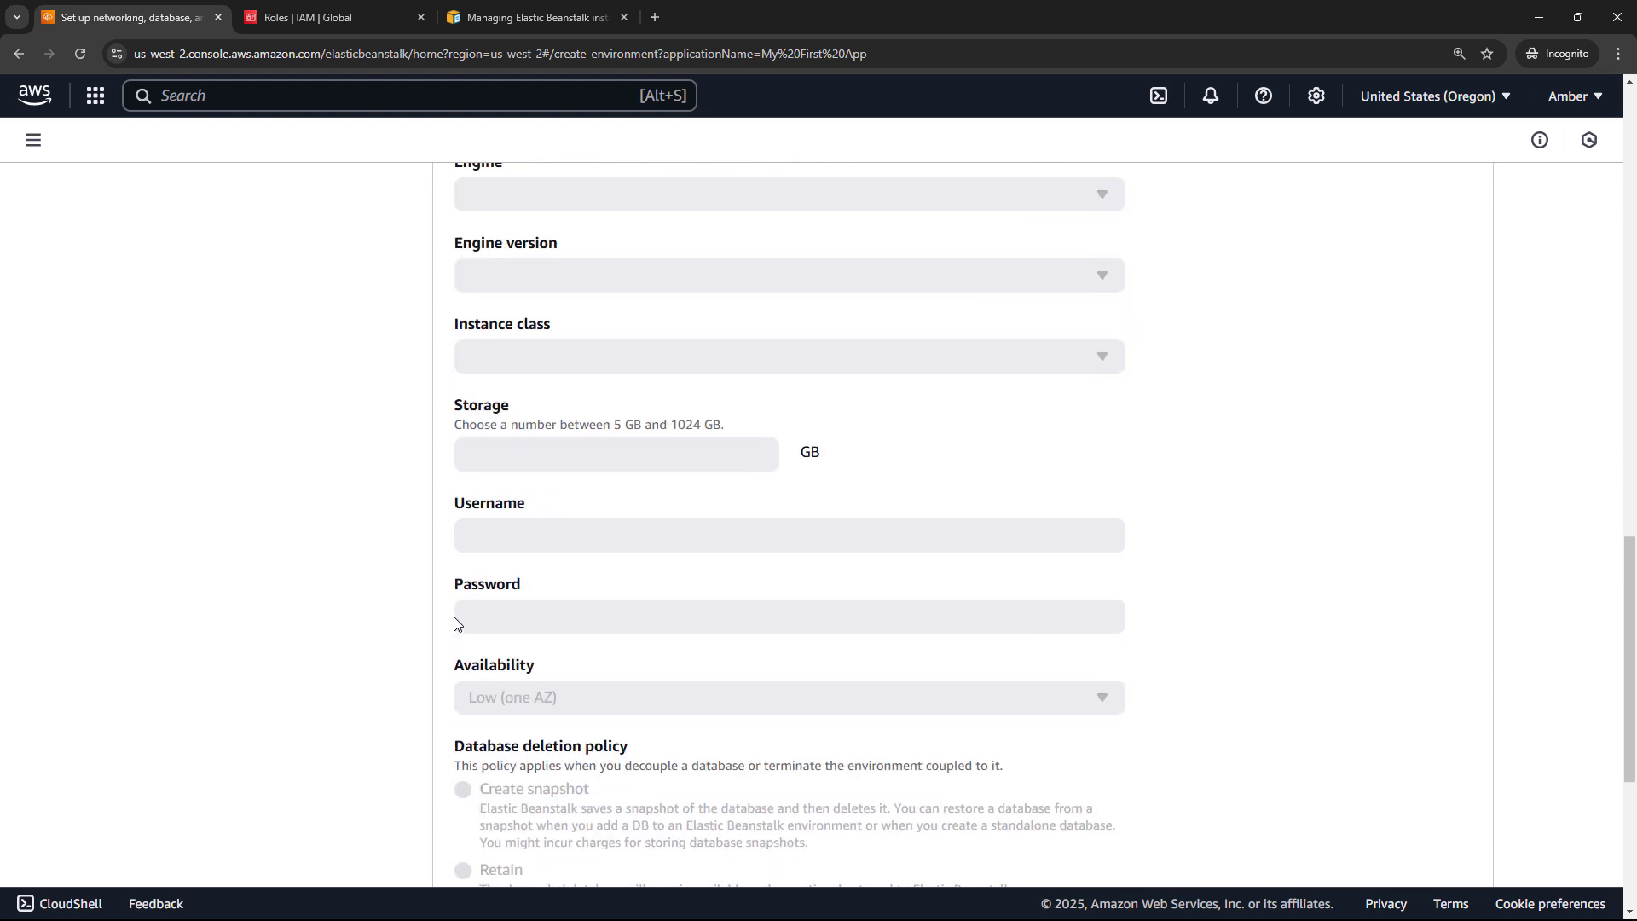
scroll(870, 693, "down", 1)
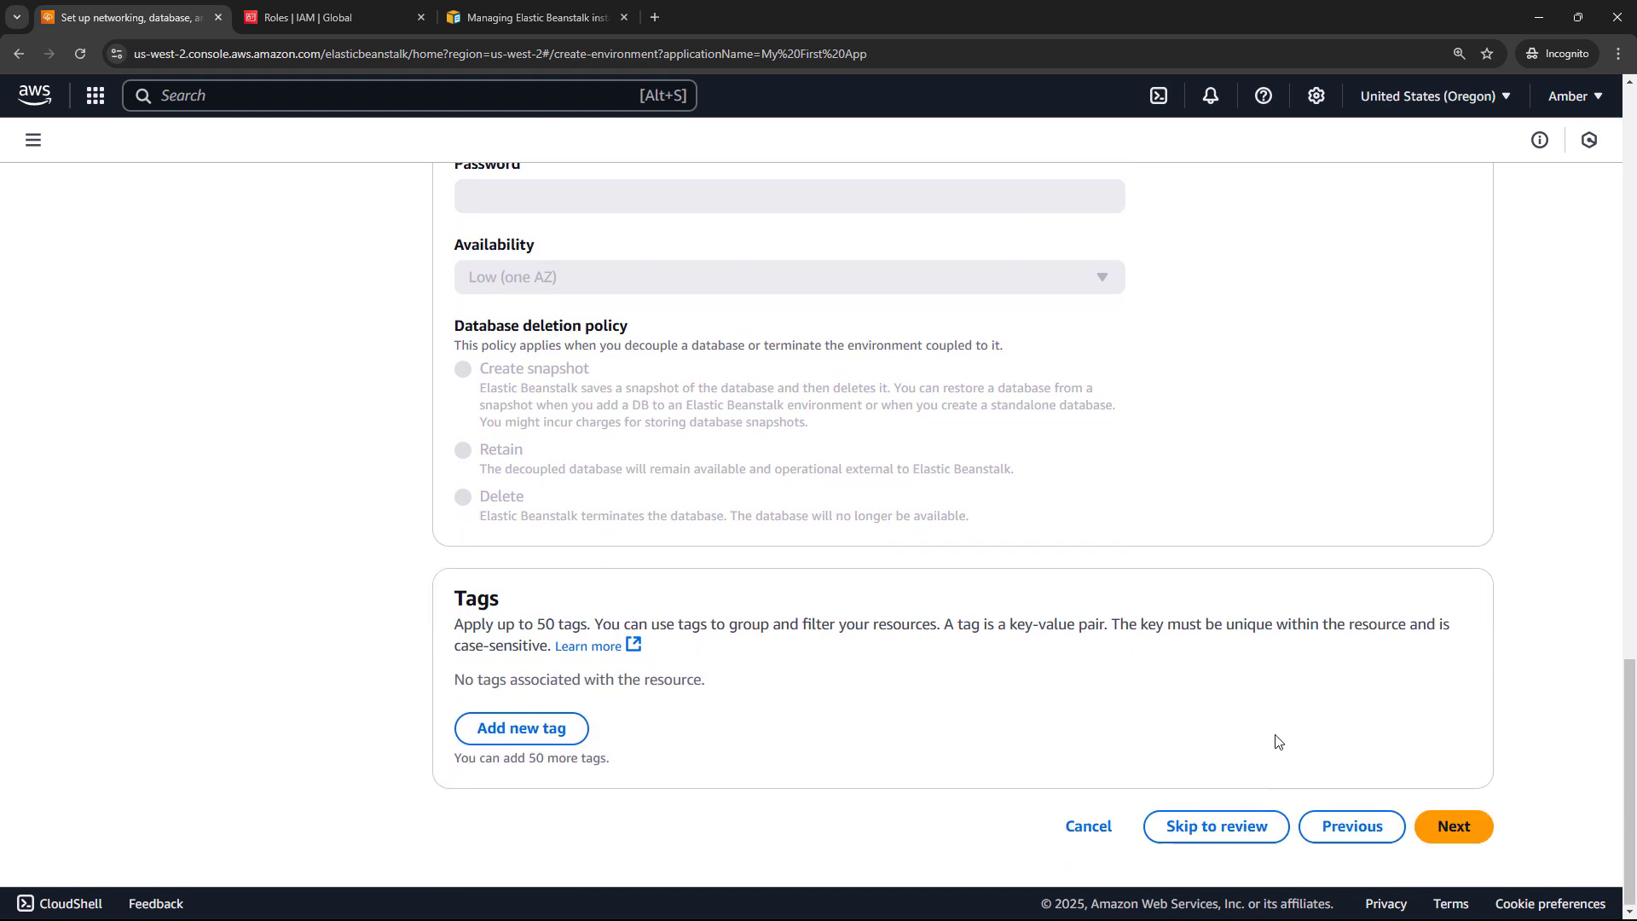
left_click(1466, 840)
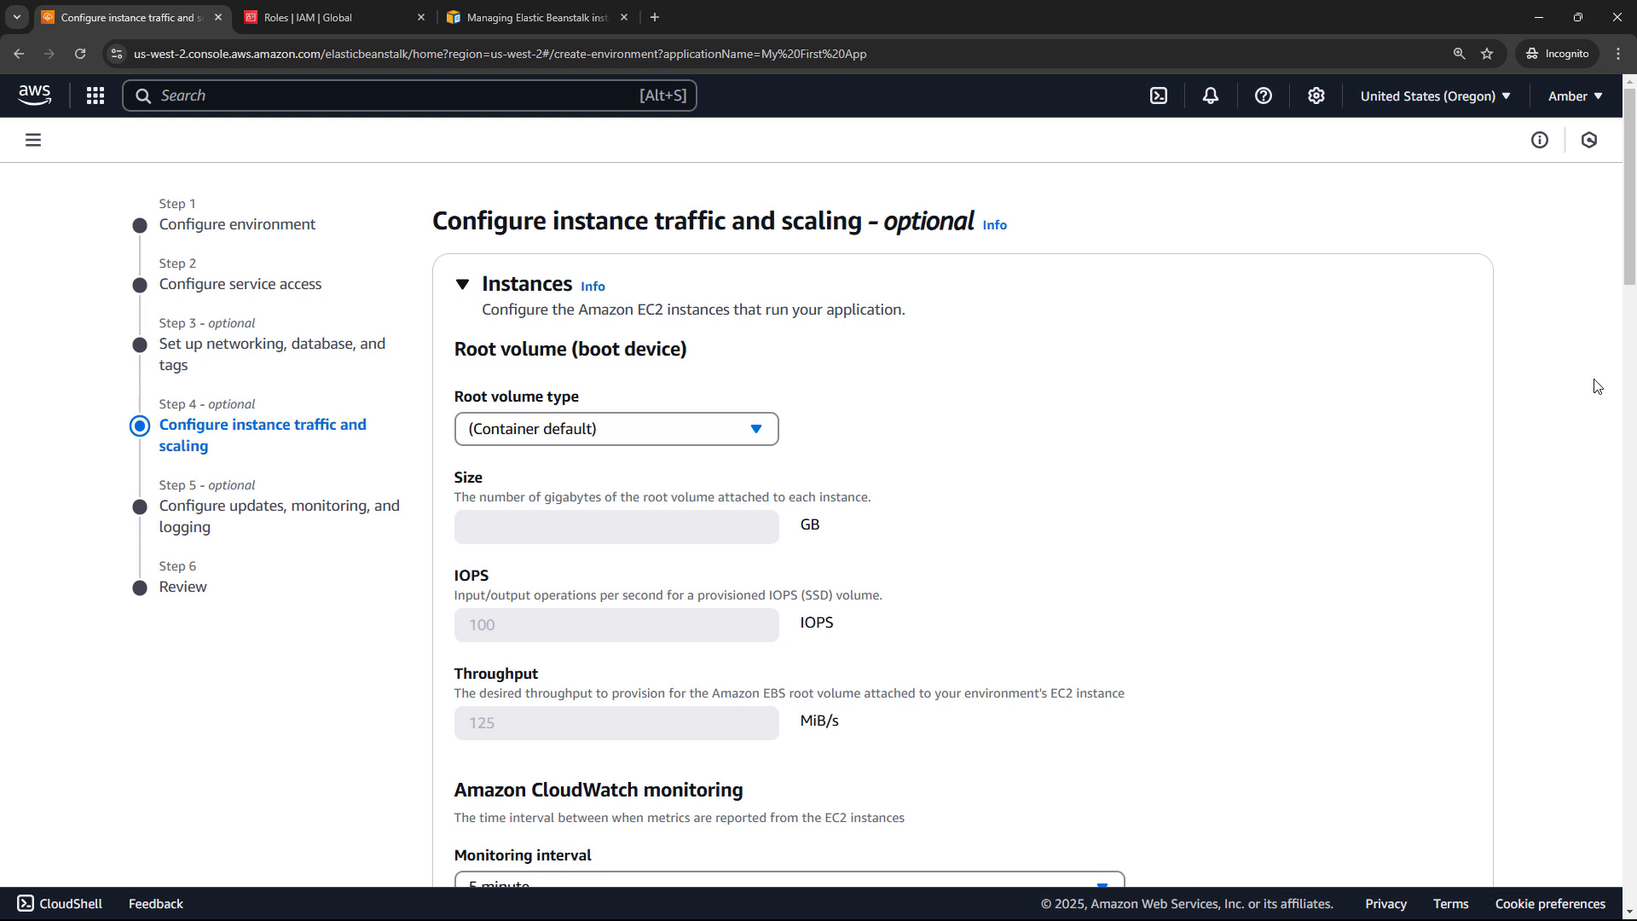
Try General Purpose (SSD) as the root volume type and return the setting to (Container default).
left_click(682, 437)
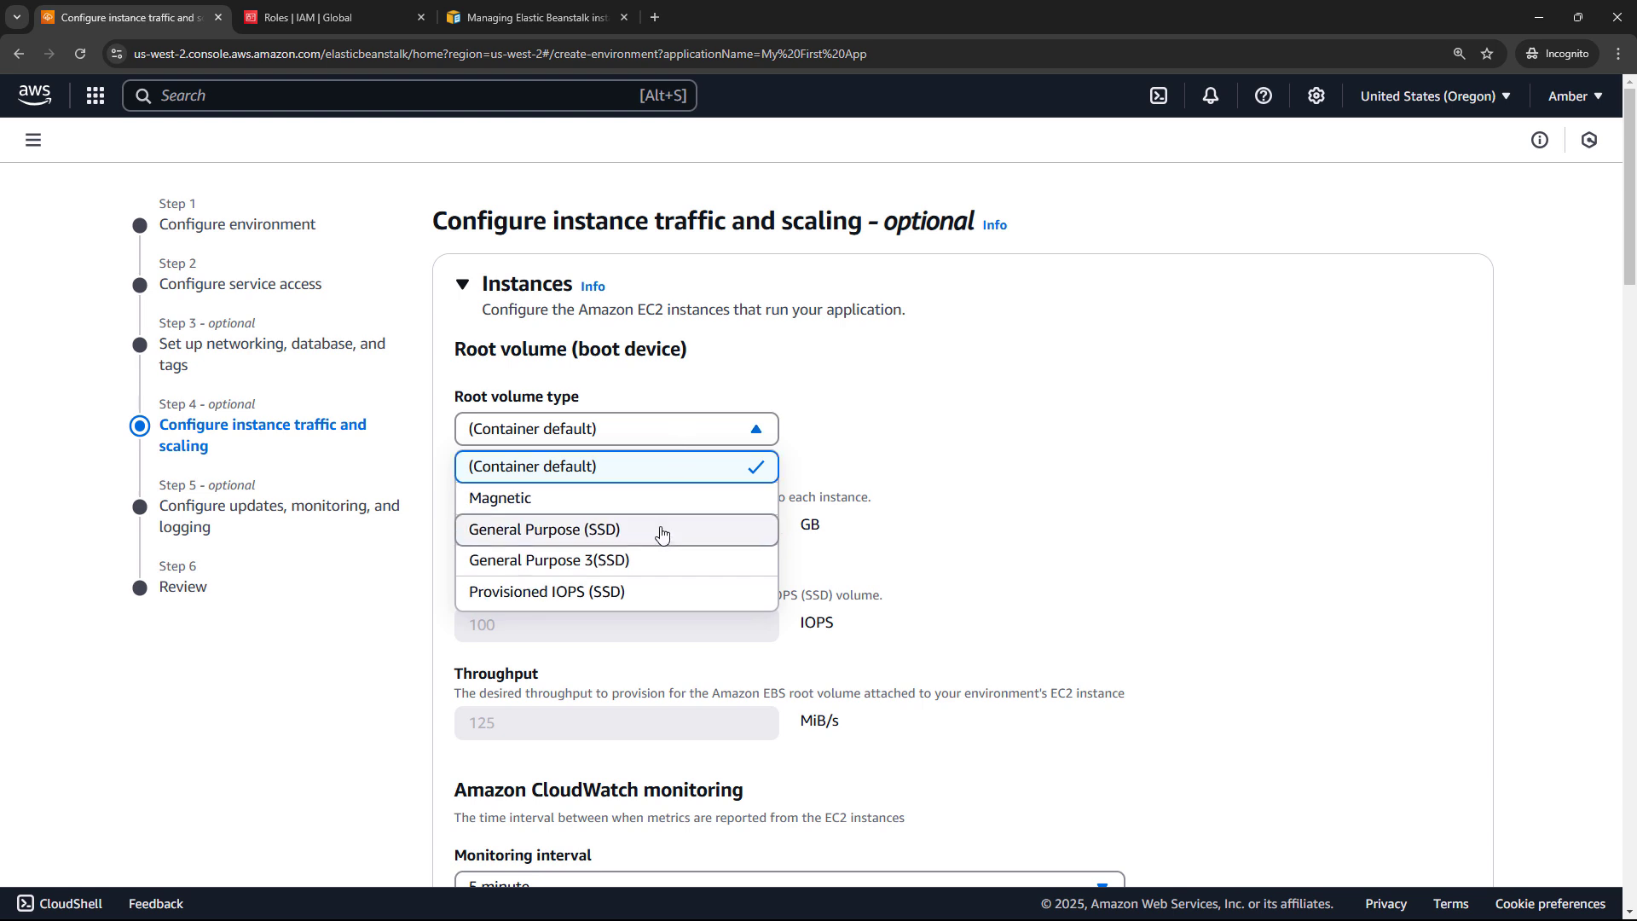
key("Return")
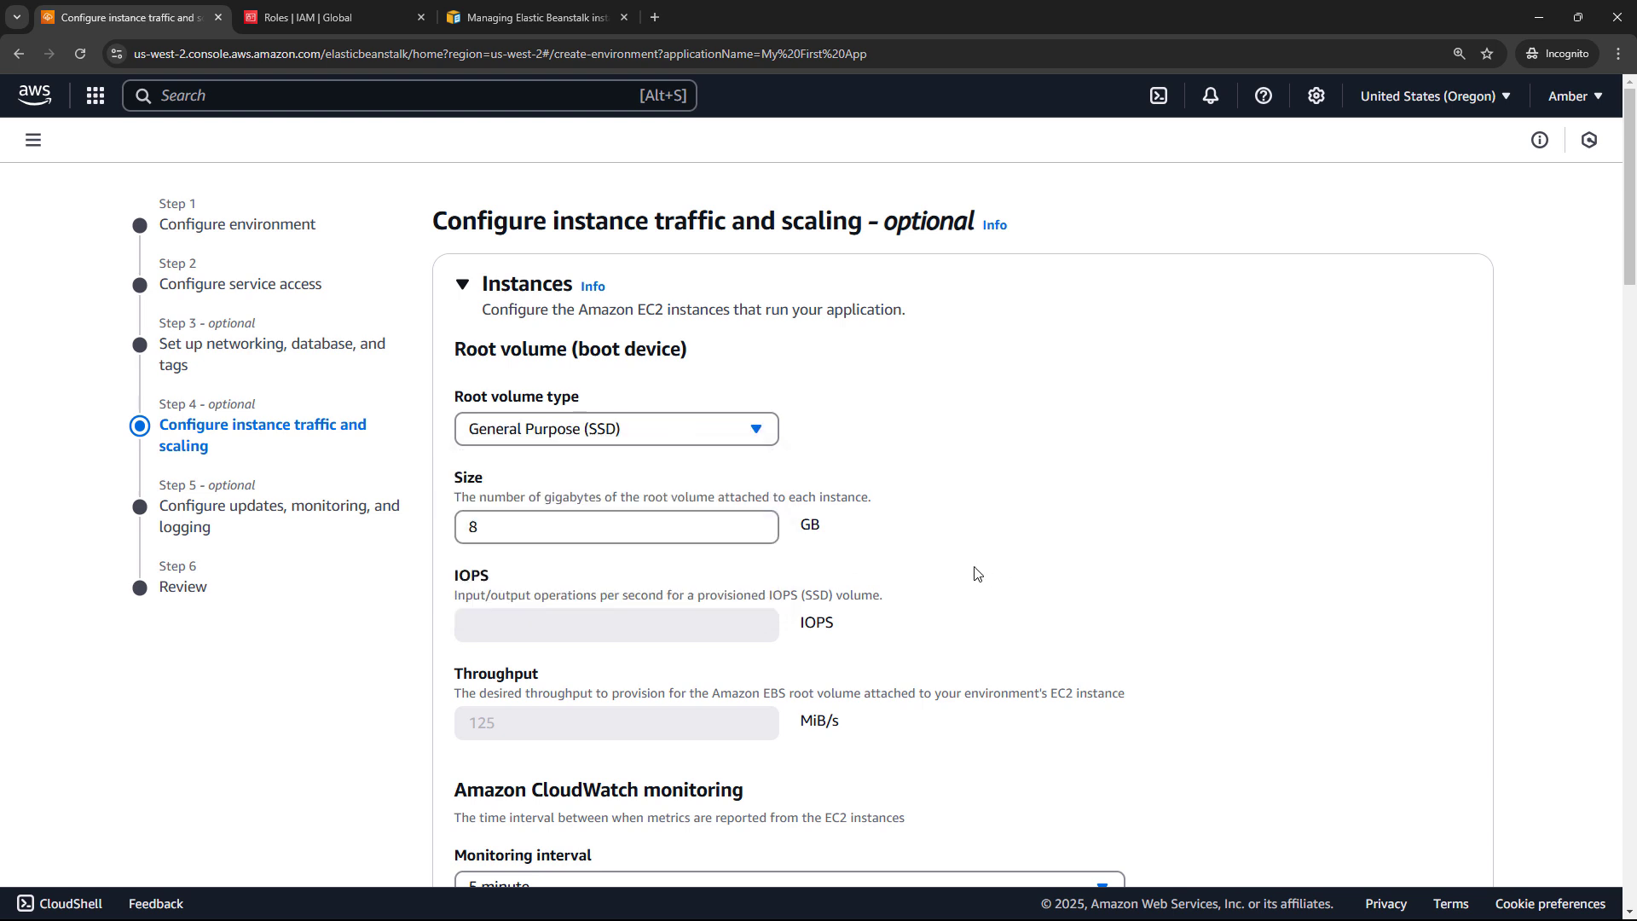
scroll(937, 539, "down", 1)
scroll(938, 545, "down", 4)
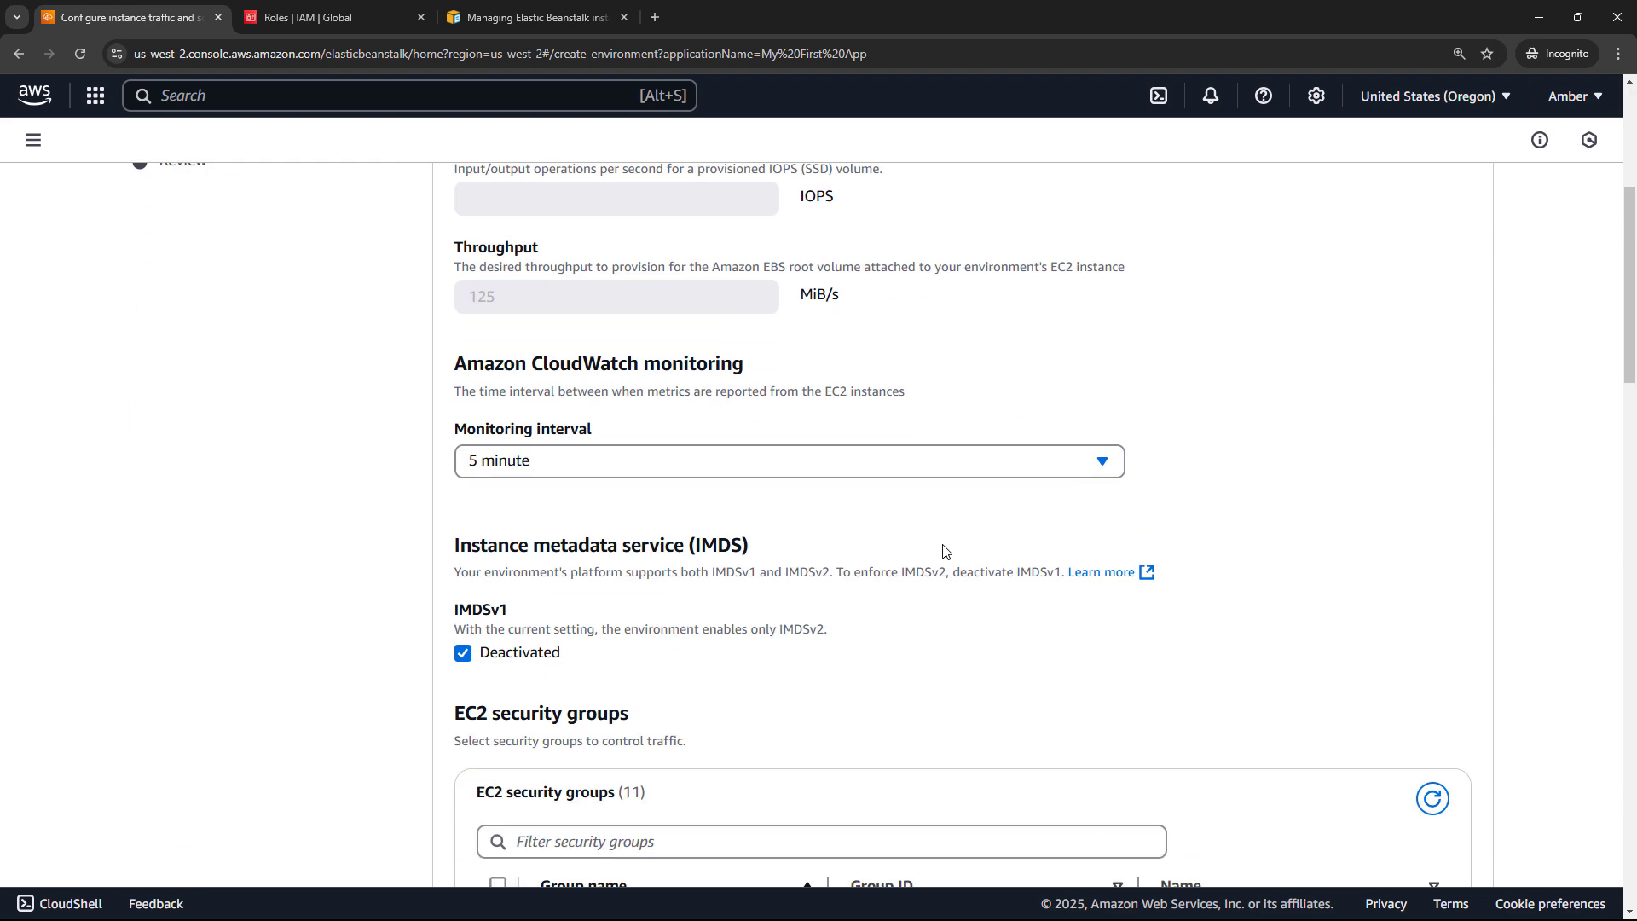
scroll(929, 545, "up", 5)
left_click(730, 433)
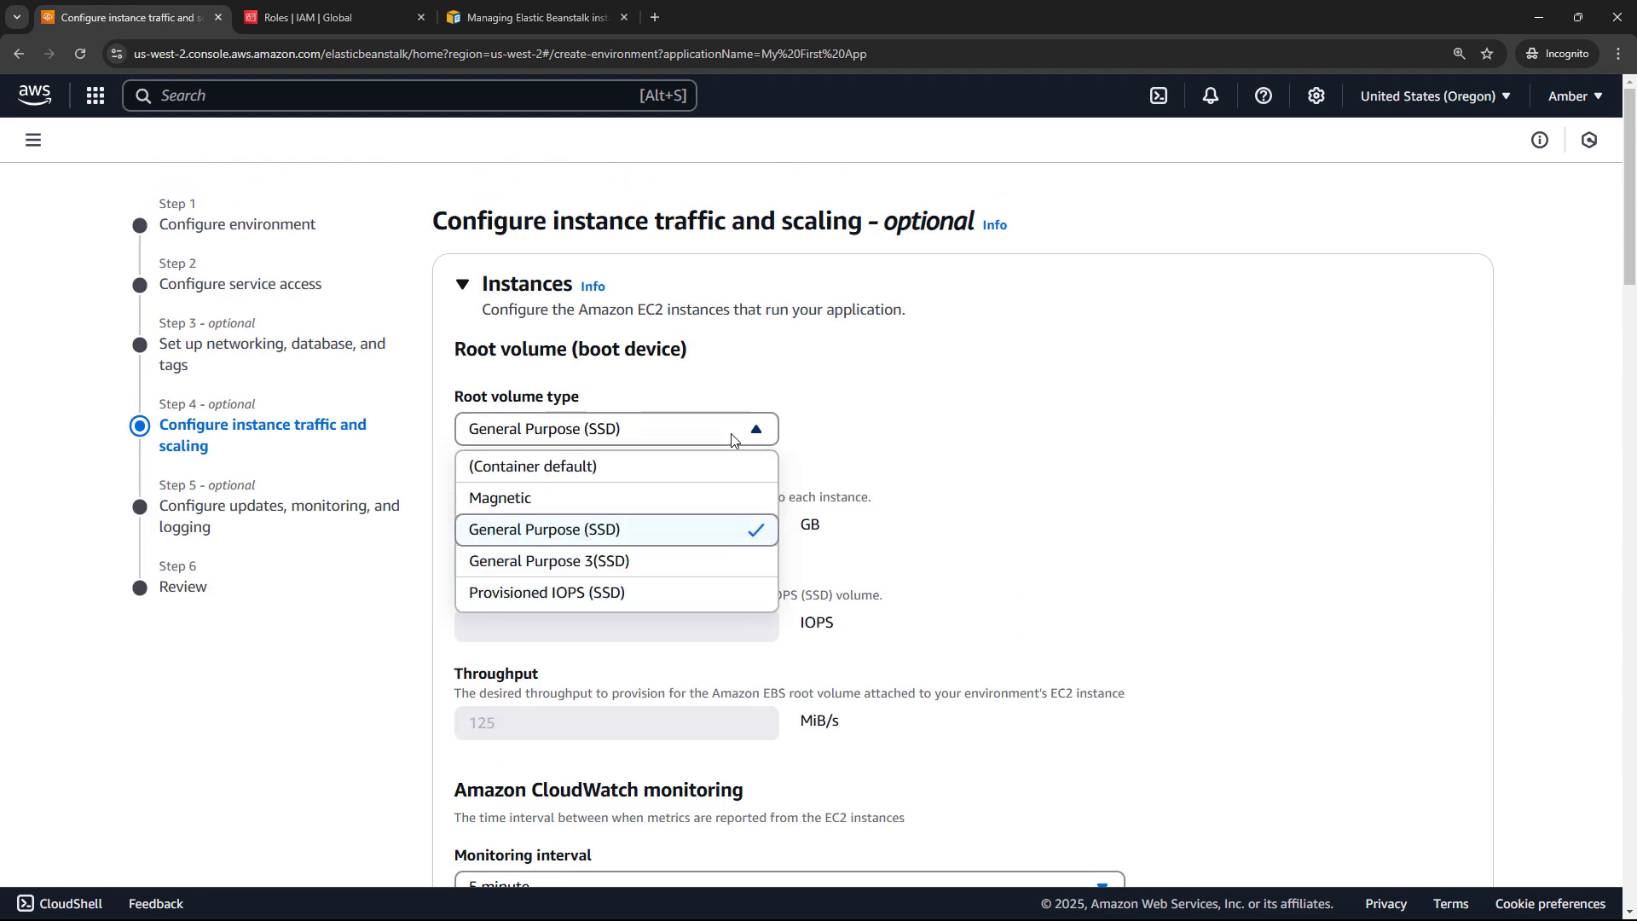
left_click(641, 482)
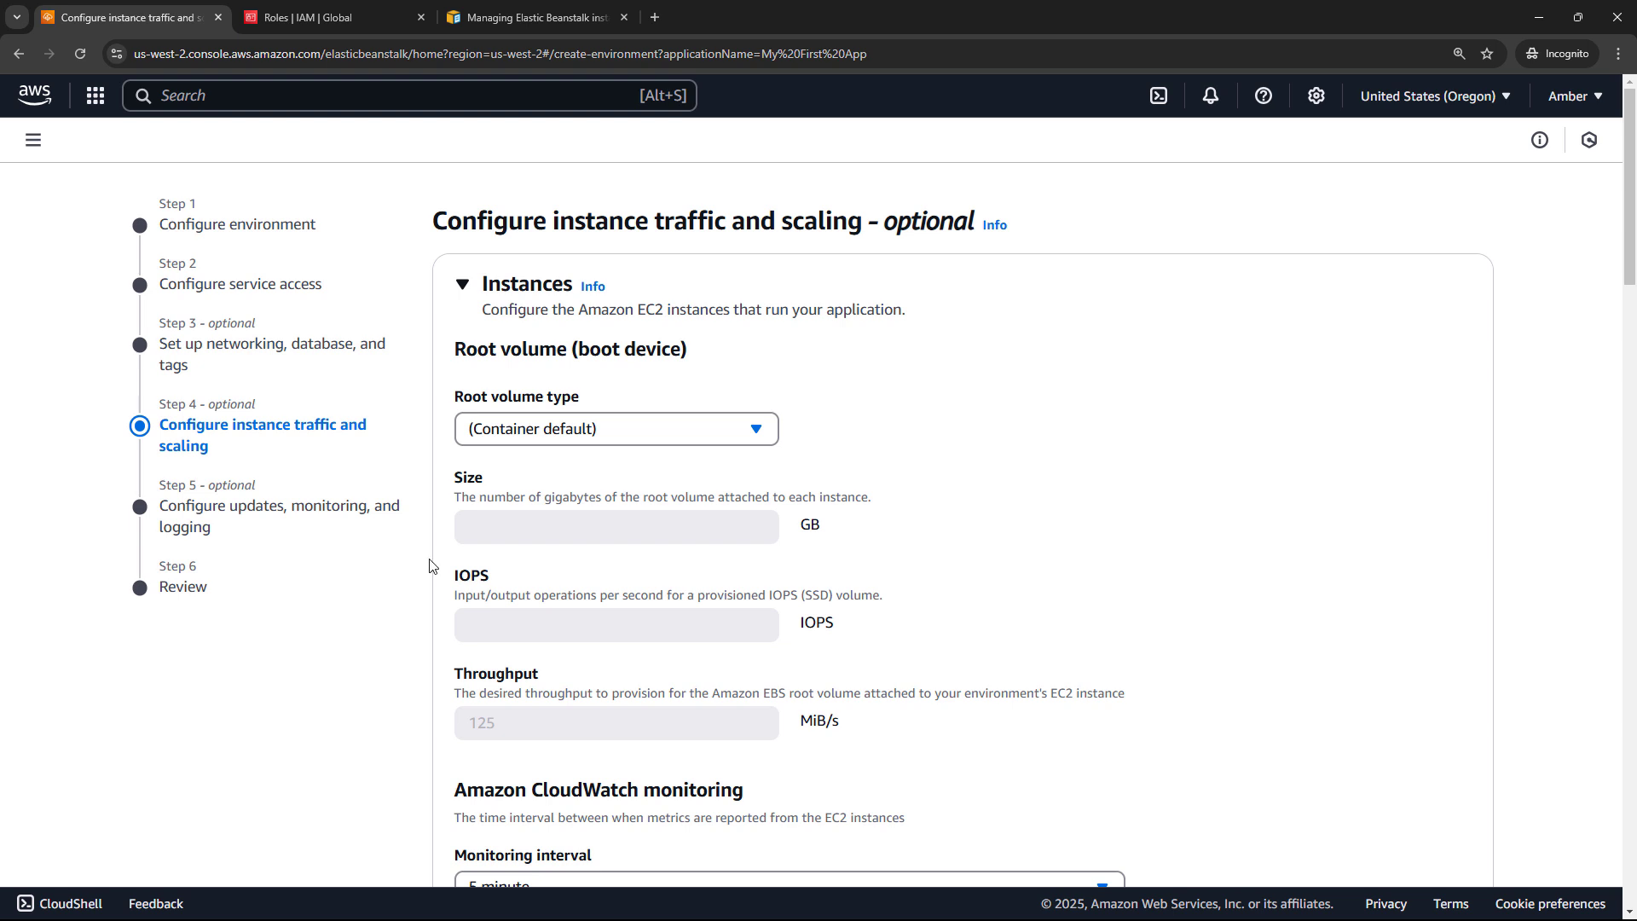
Select the default EC2 security group, keep the single-instance capacity settings, and continue to updates, monitoring and logging.
scroll(426, 563, "down", 5)
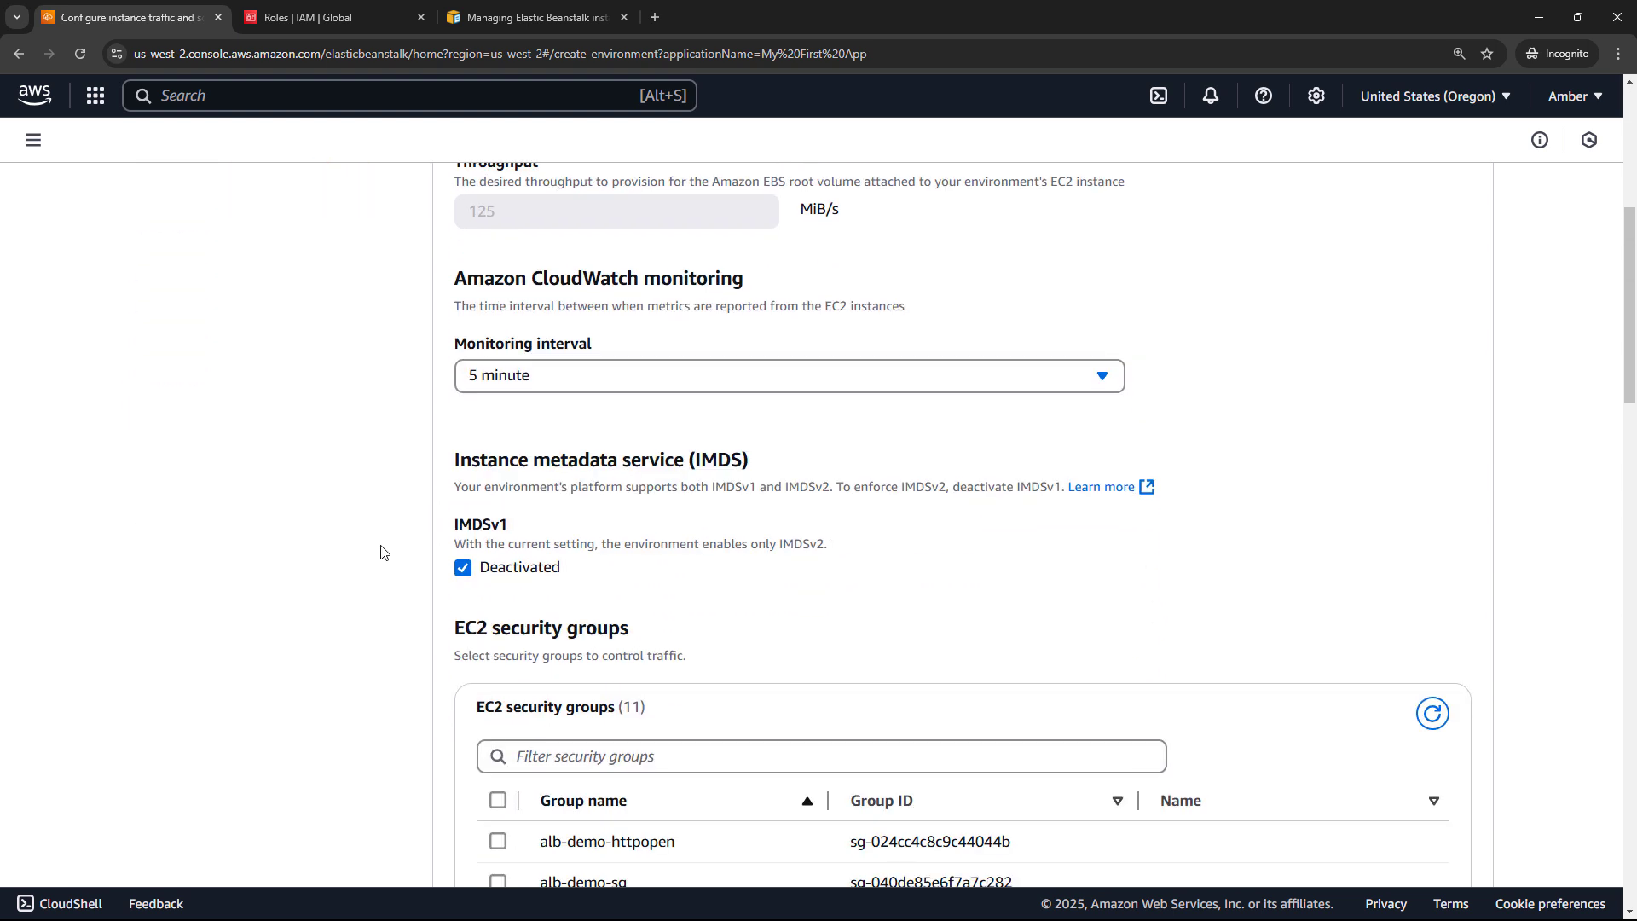
scroll(381, 553, "down", 4)
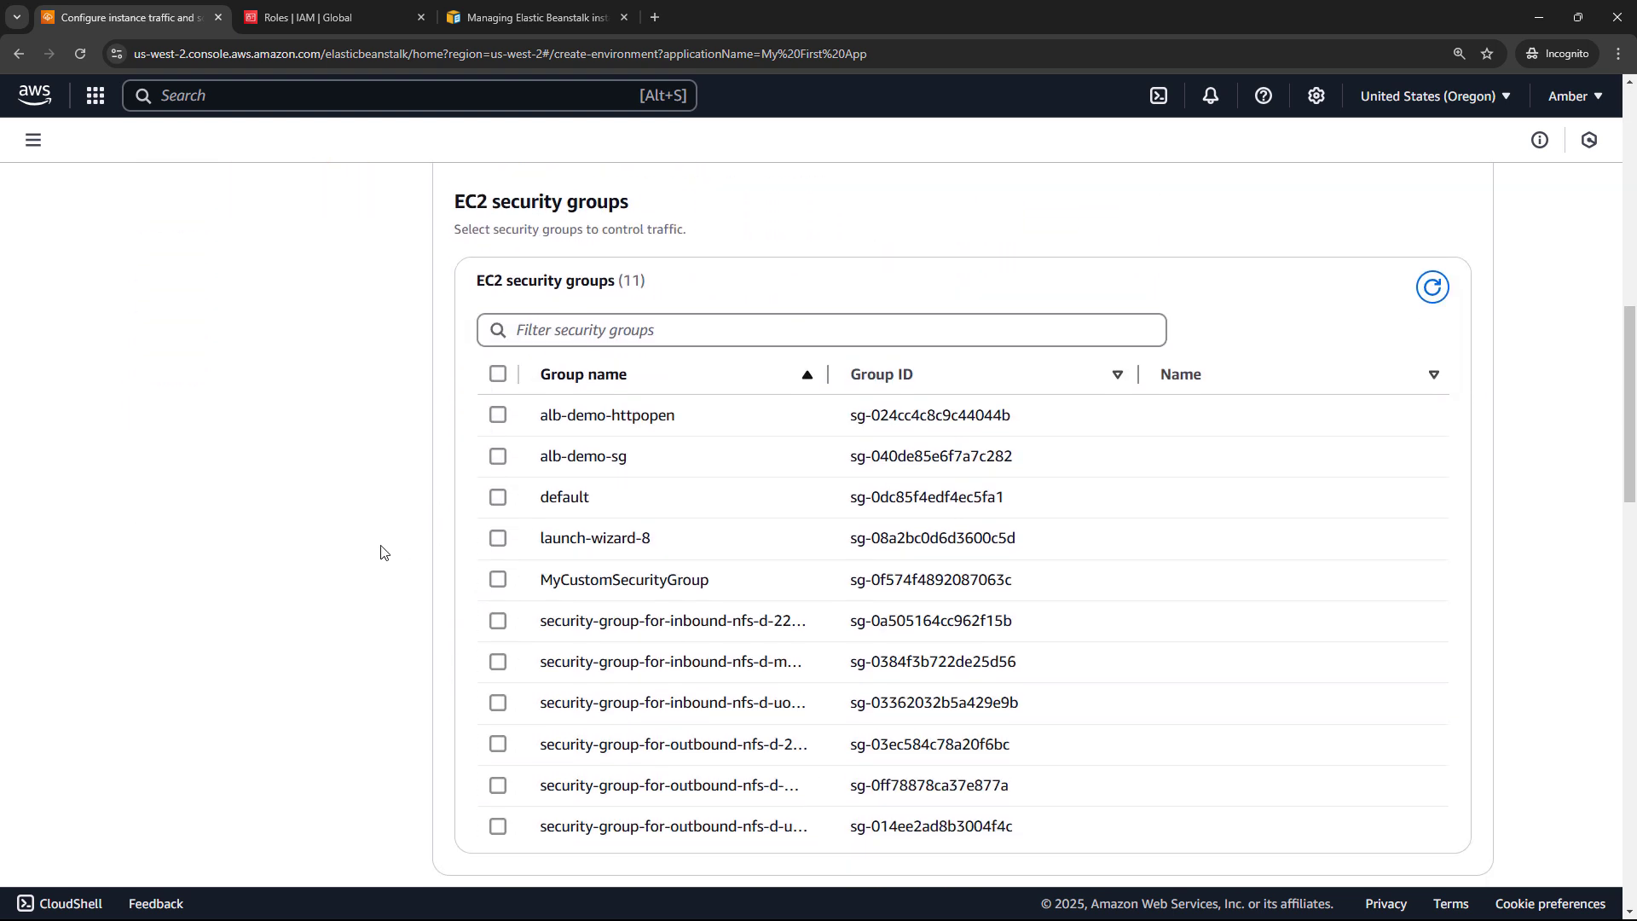
left_click(499, 499)
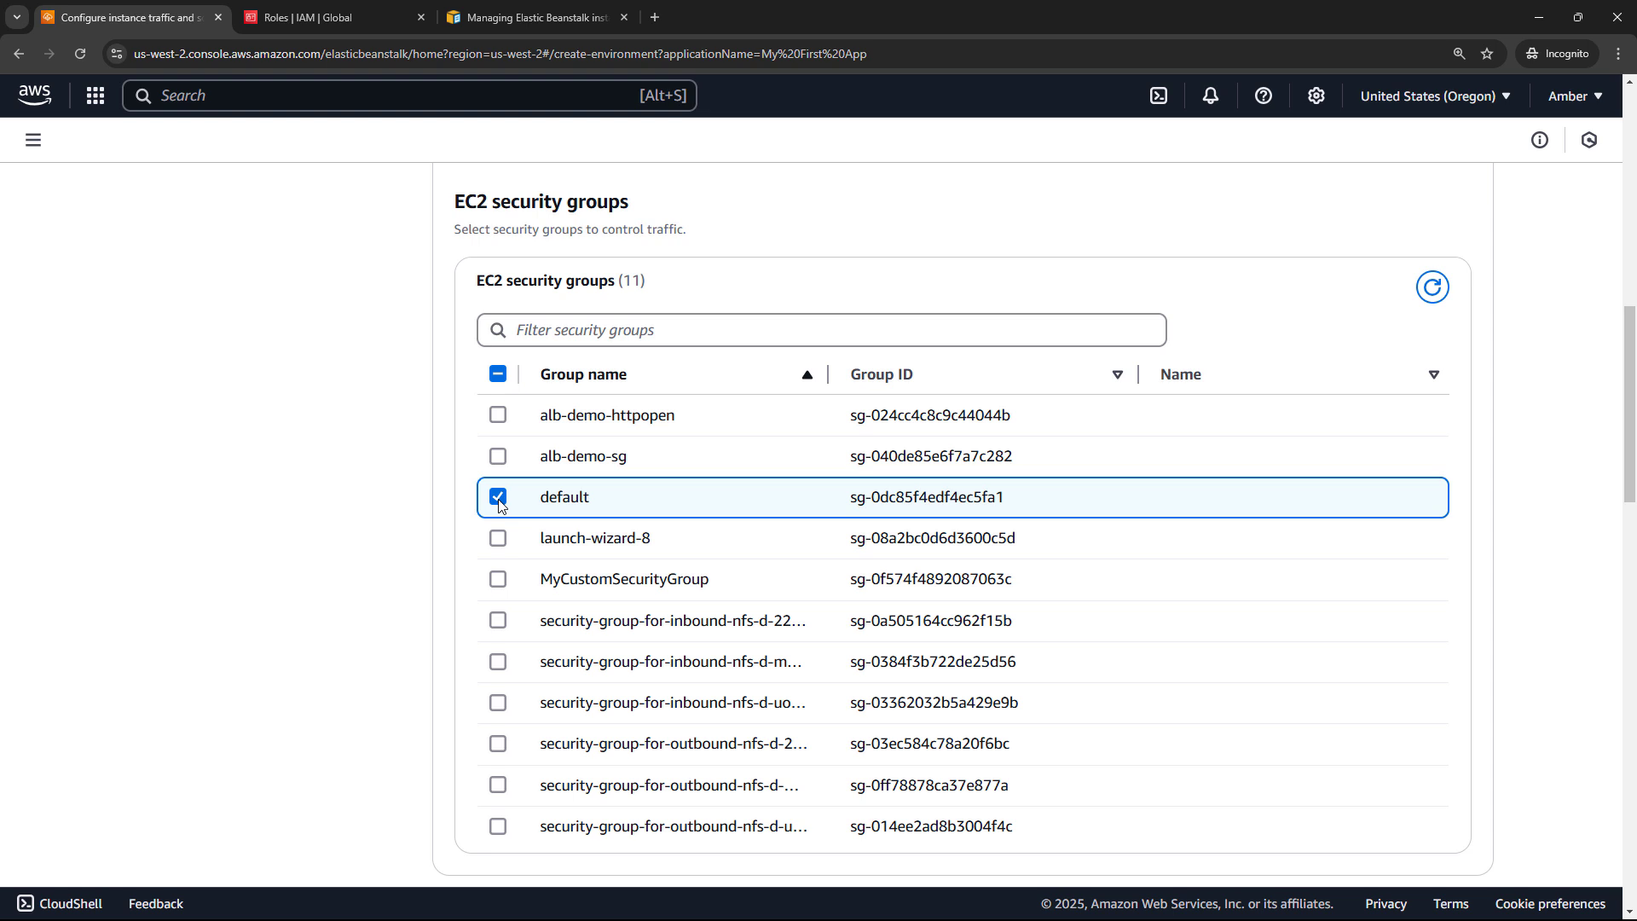
scroll(396, 512, "down", 8)
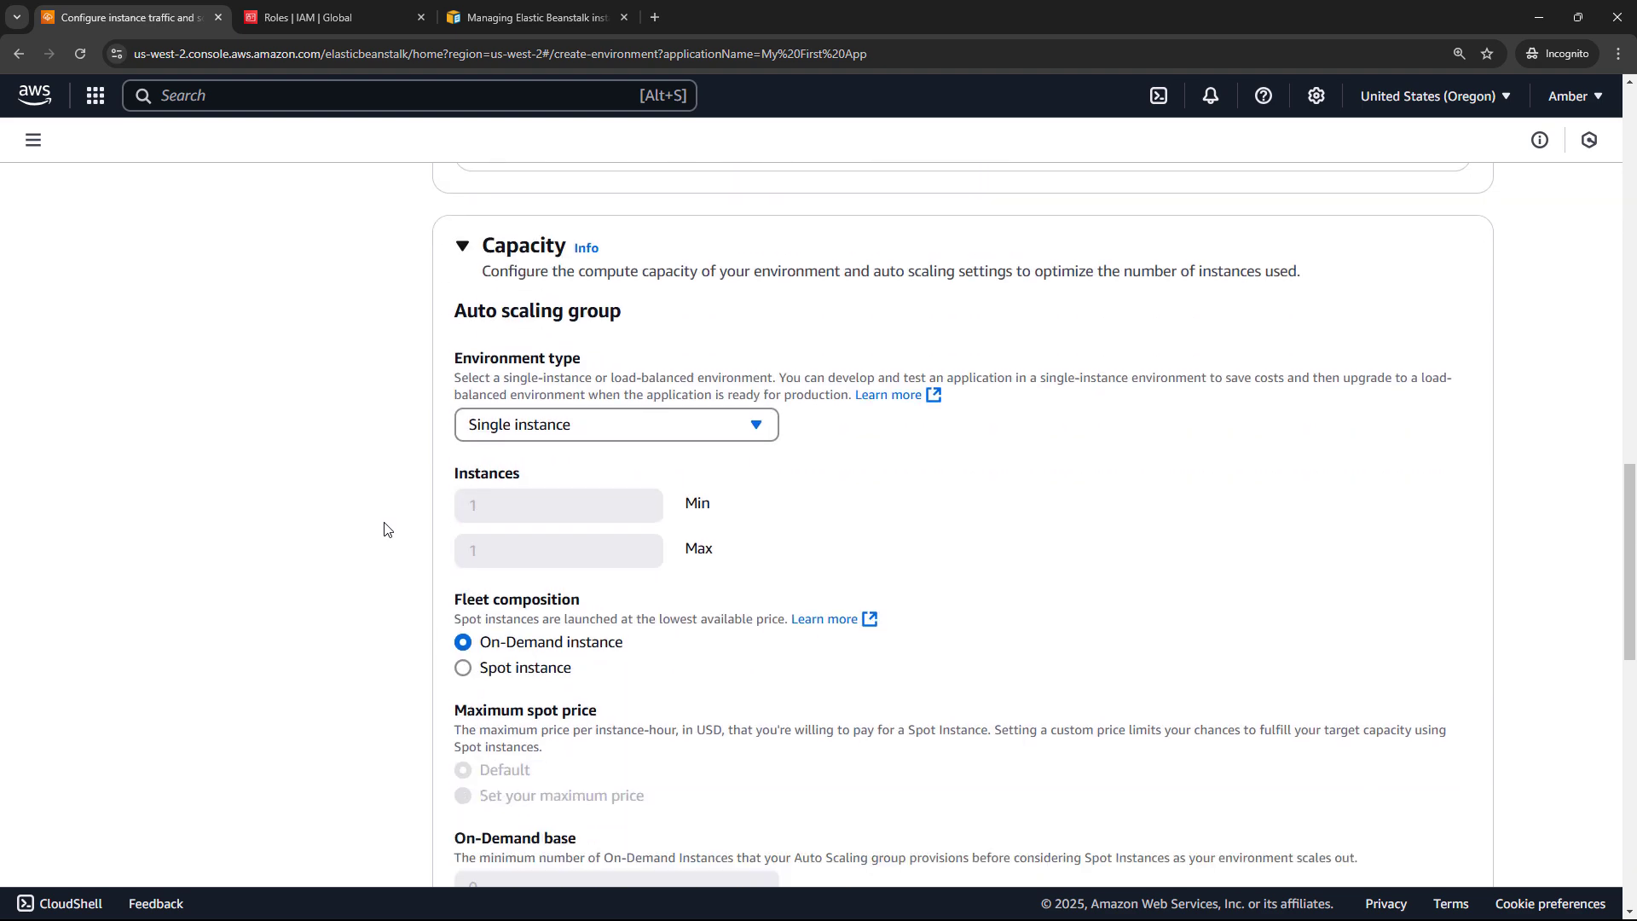
scroll(385, 528, "down", 10)
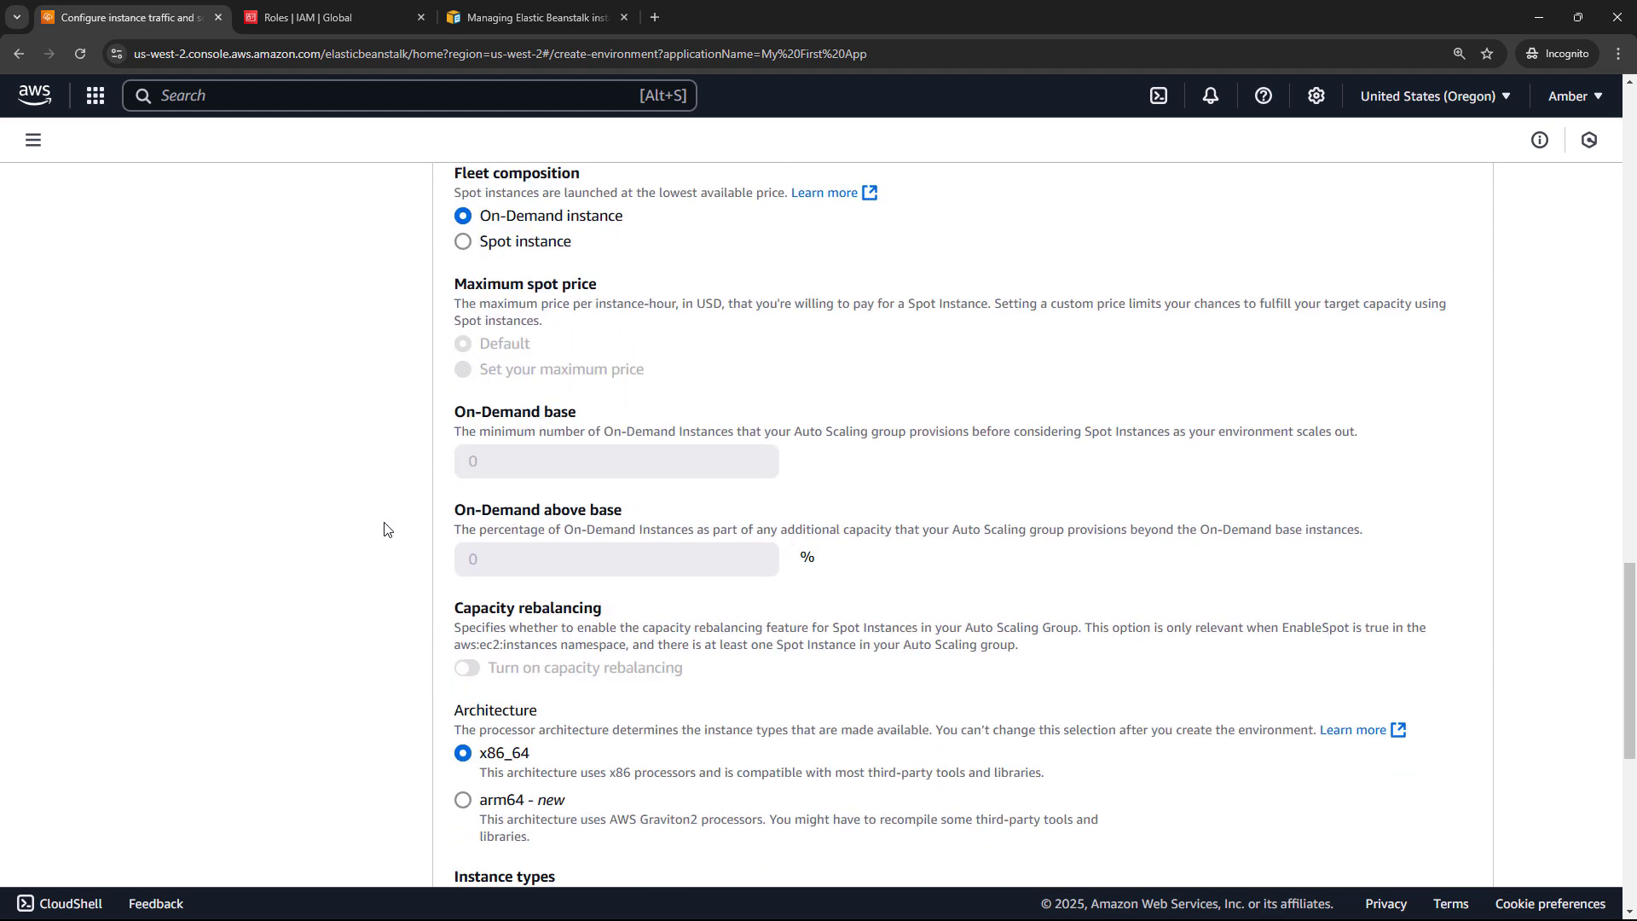
scroll(384, 529, "down", 3)
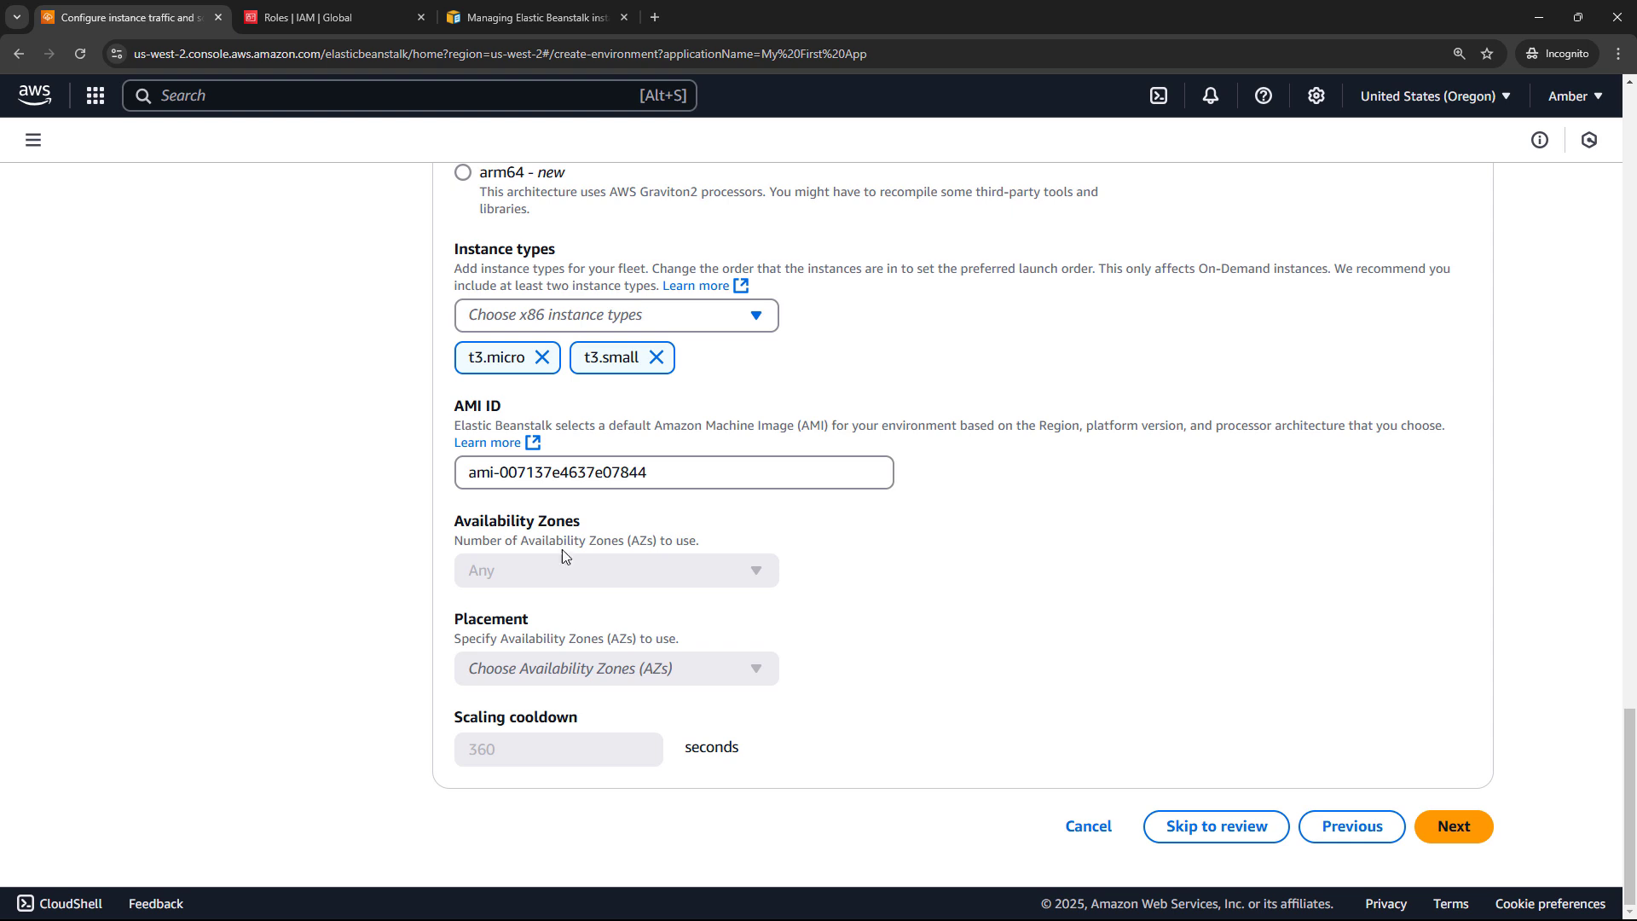
left_click(1452, 826)
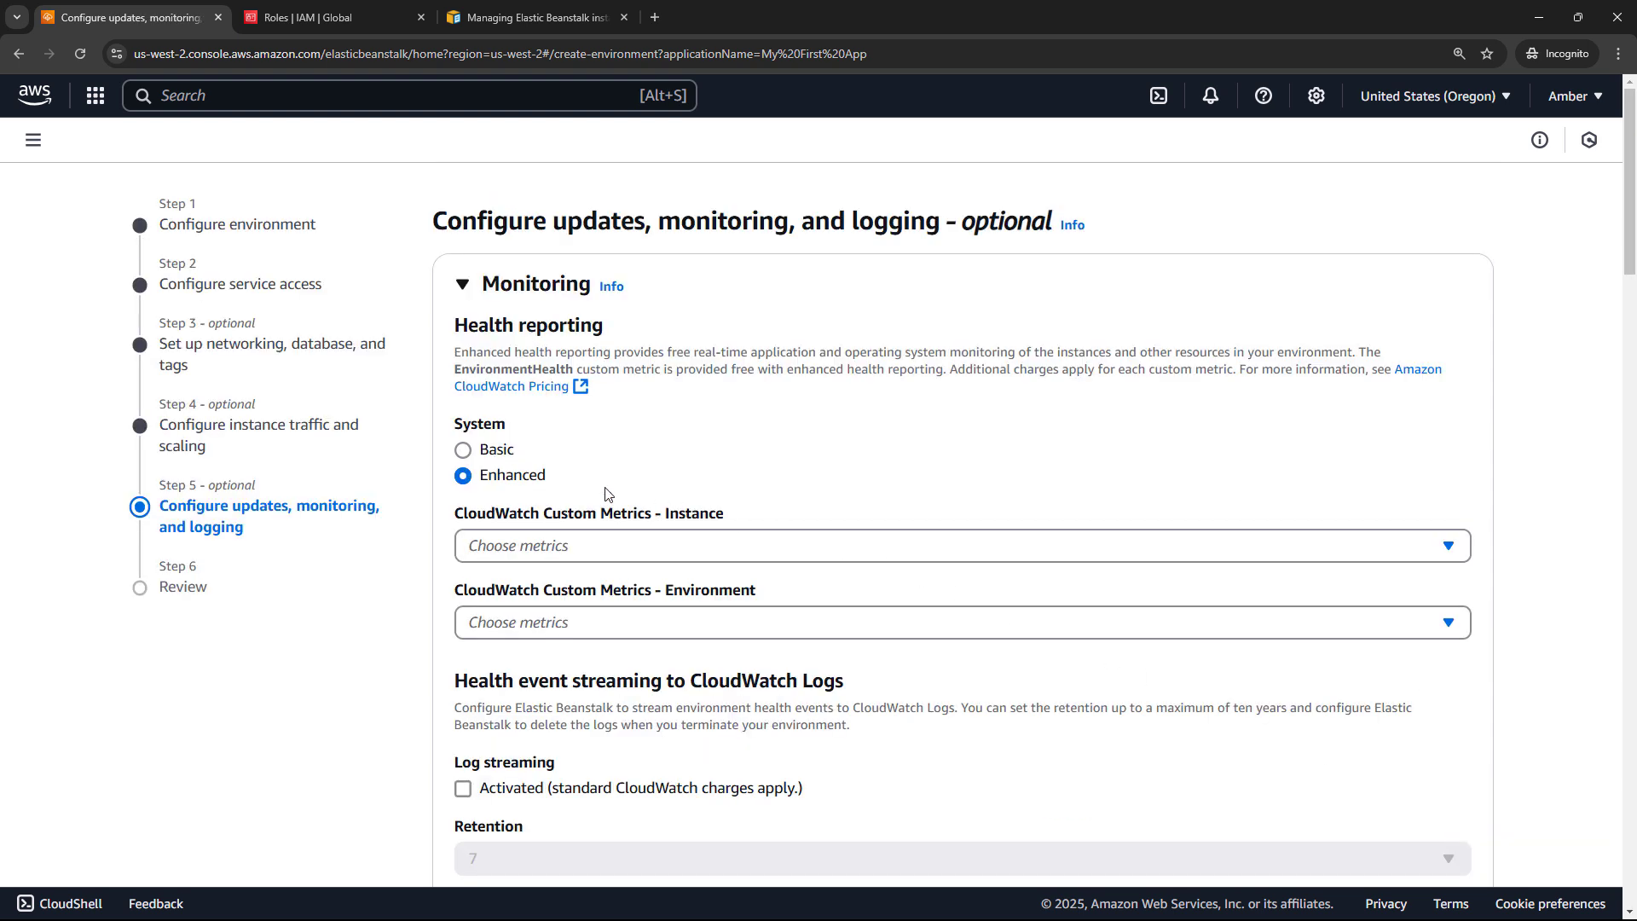
Set the health reporting system to Basic and deactivate managed platform updates.
left_click(463, 450)
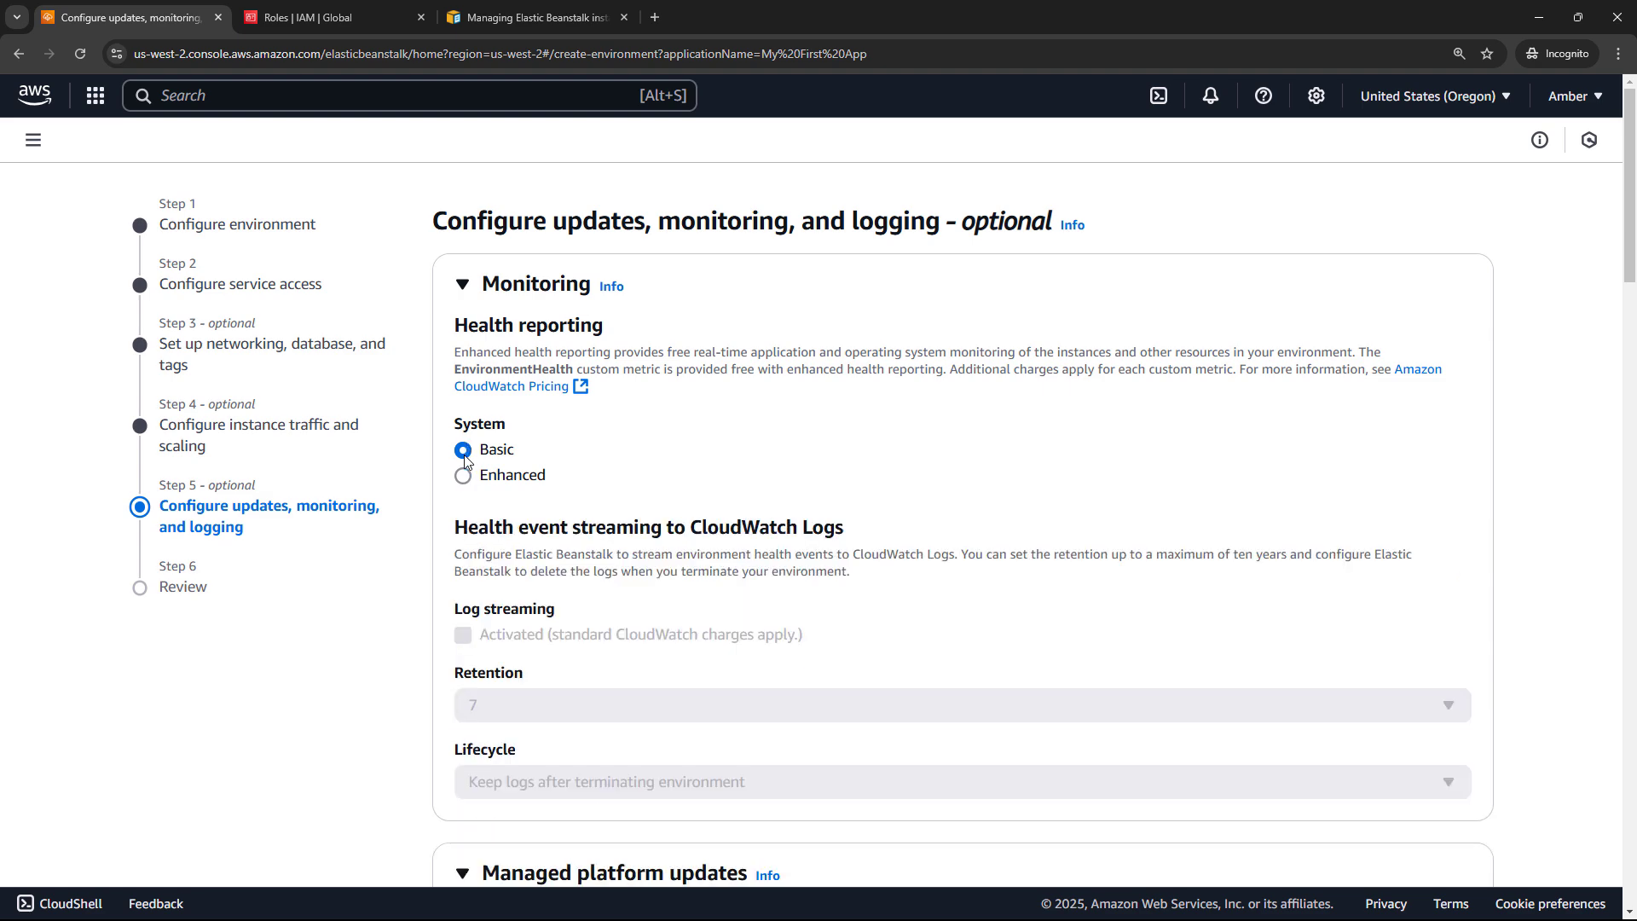
scroll(989, 563, "down", 7)
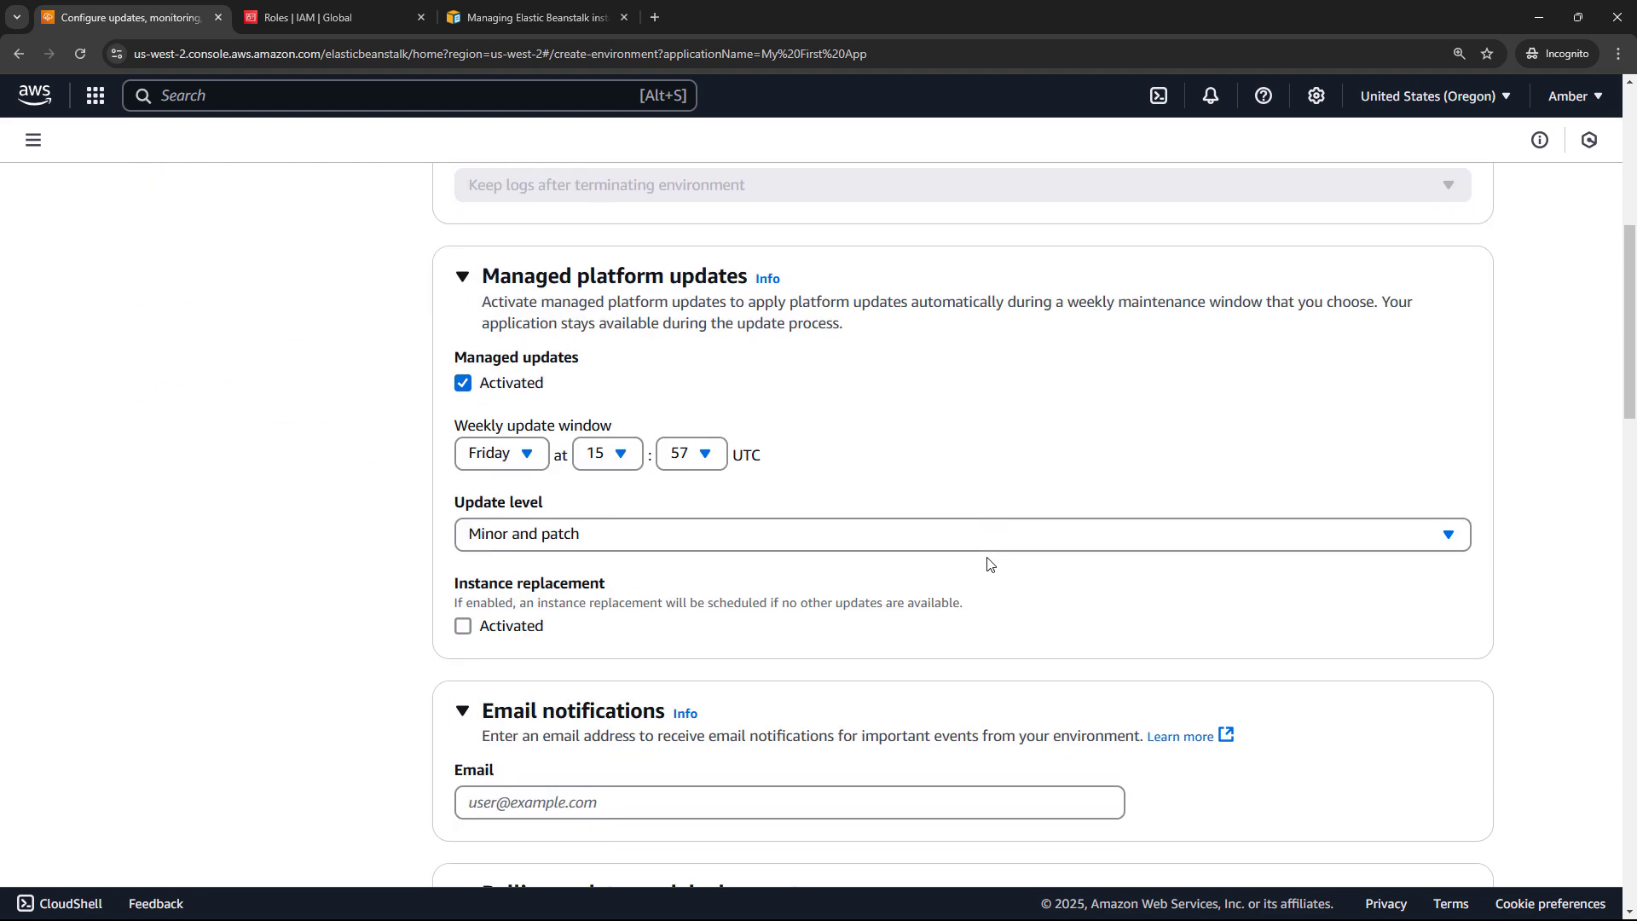
left_click(463, 384)
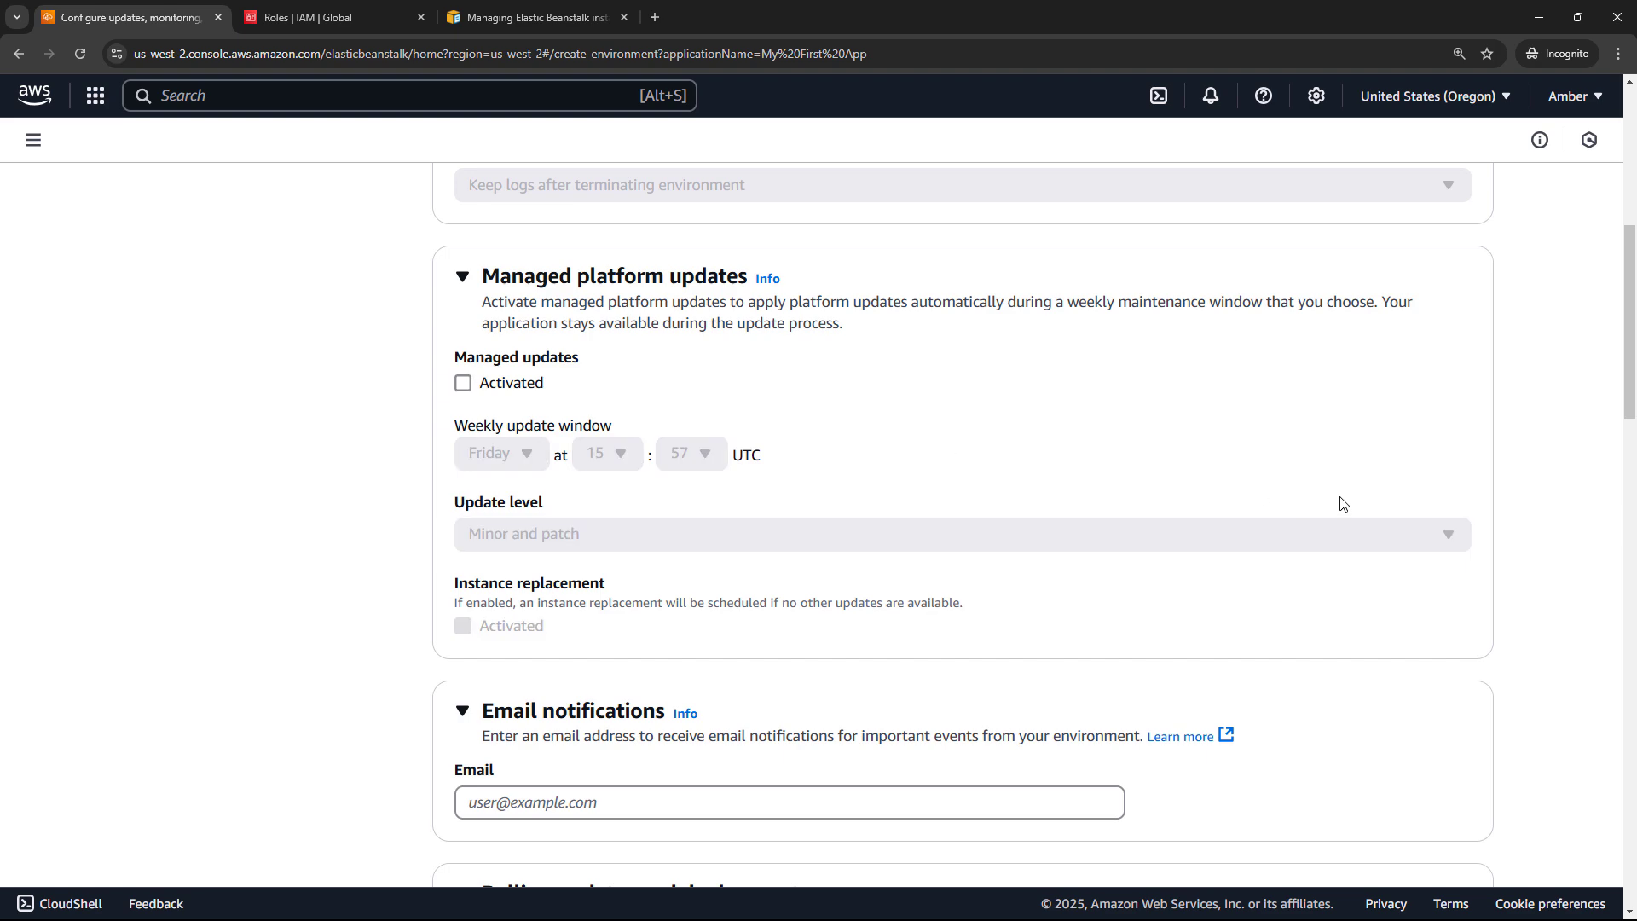
Keep the remaining deployment and platform software defaults, continue to the review, and submit the environment for creation.
scroll(1364, 511, "down", 8)
scroll(1483, 584, "down", 14)
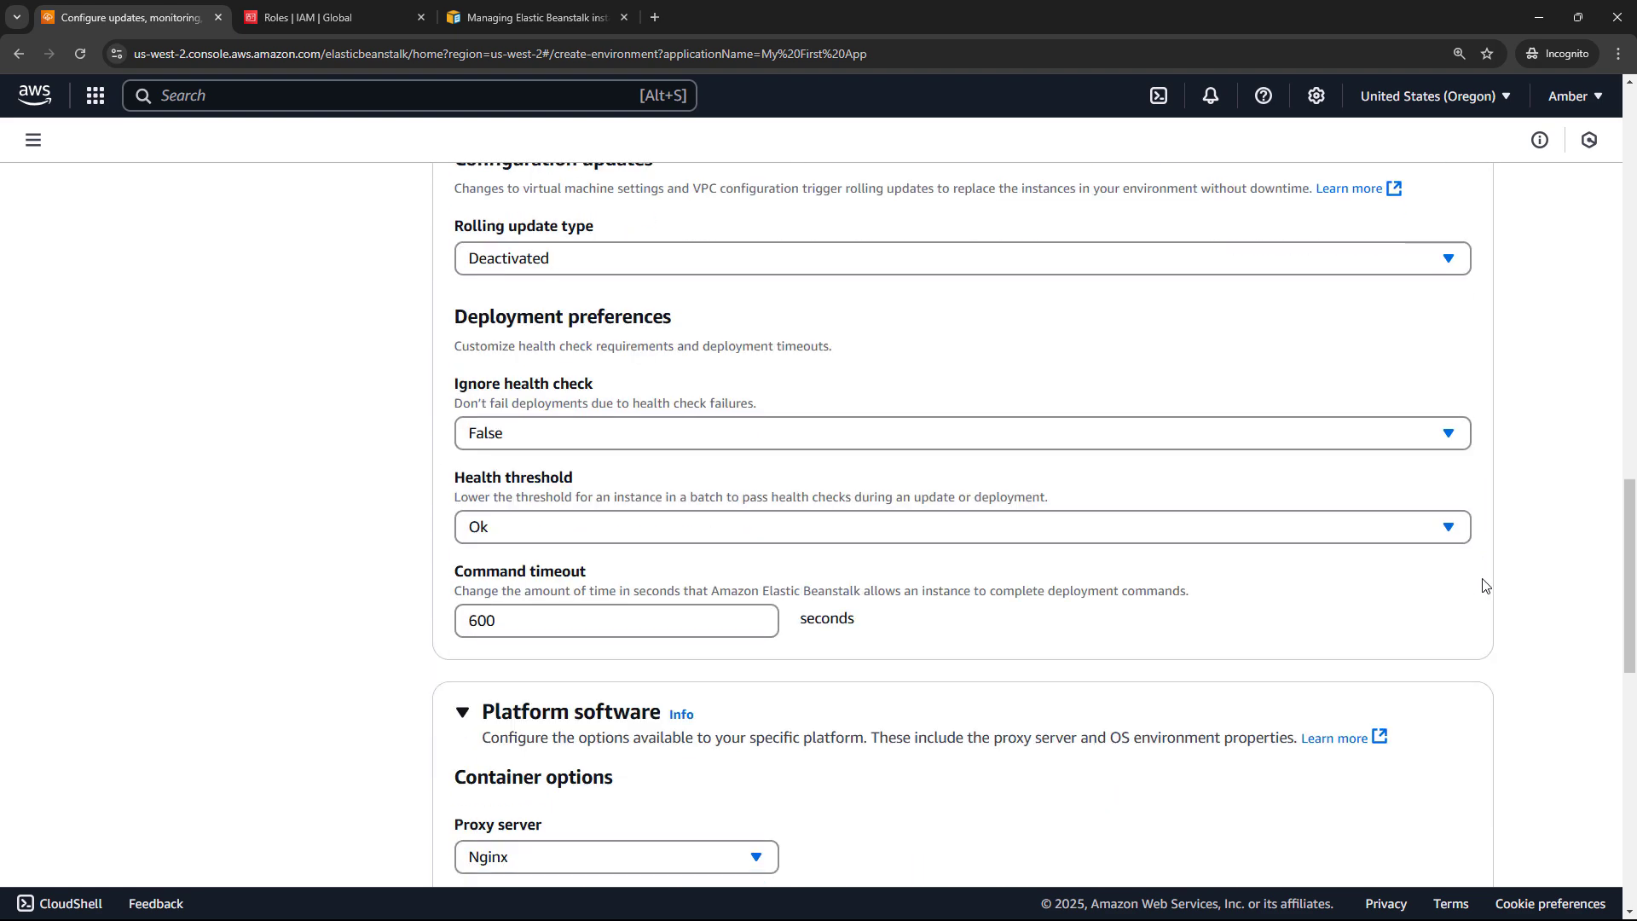
scroll(1484, 585, "down", 3)
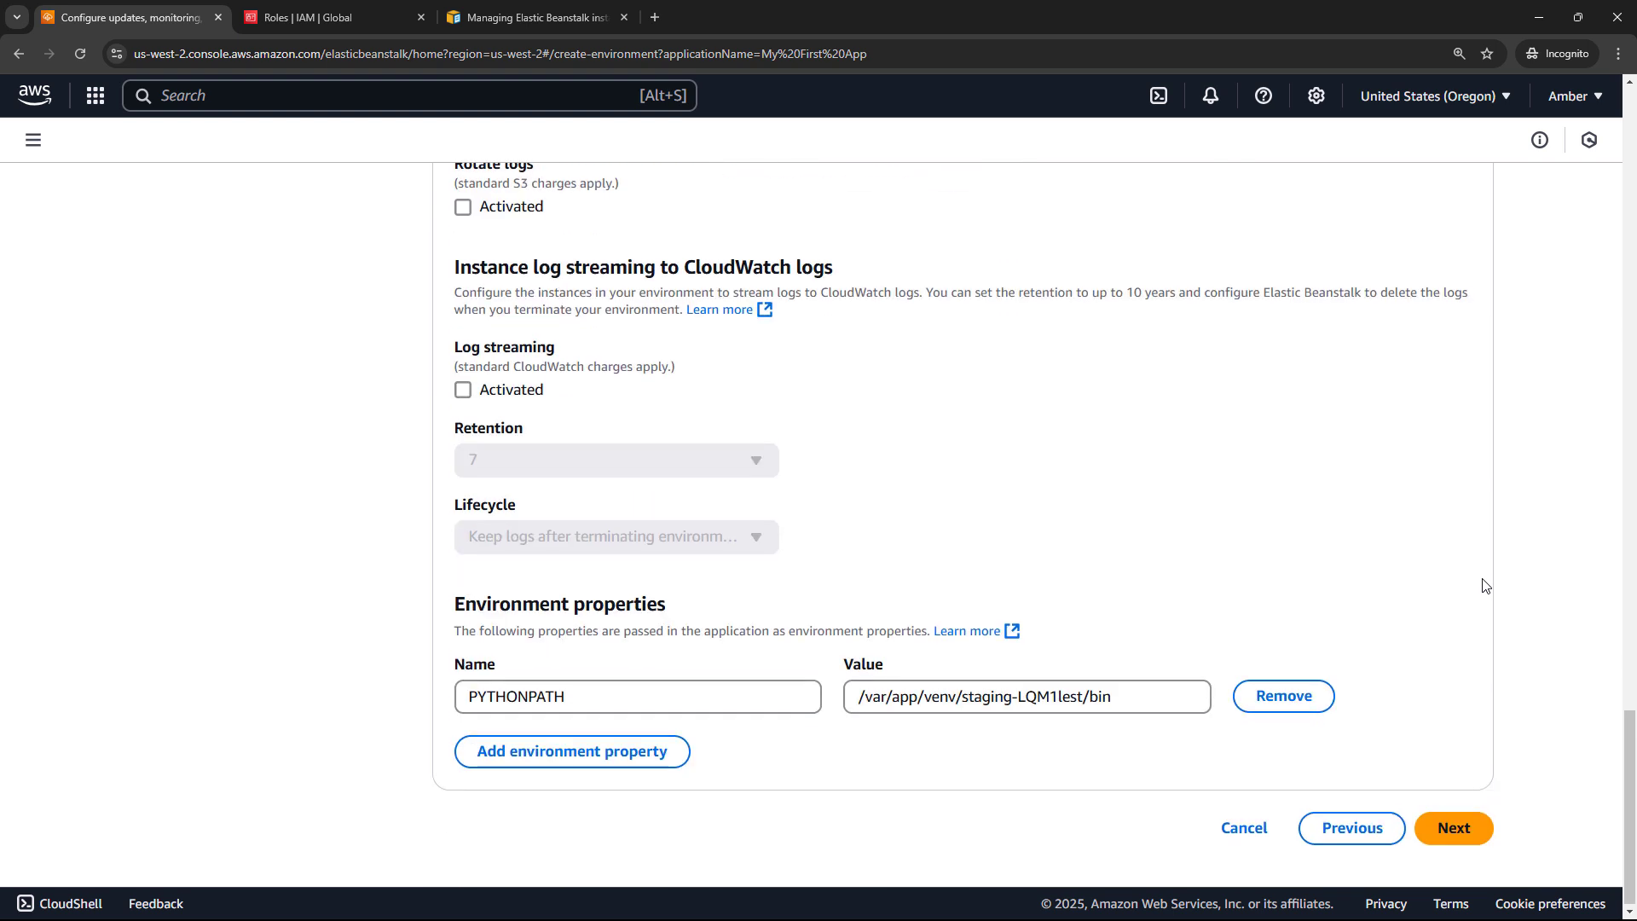
left_click(1452, 827)
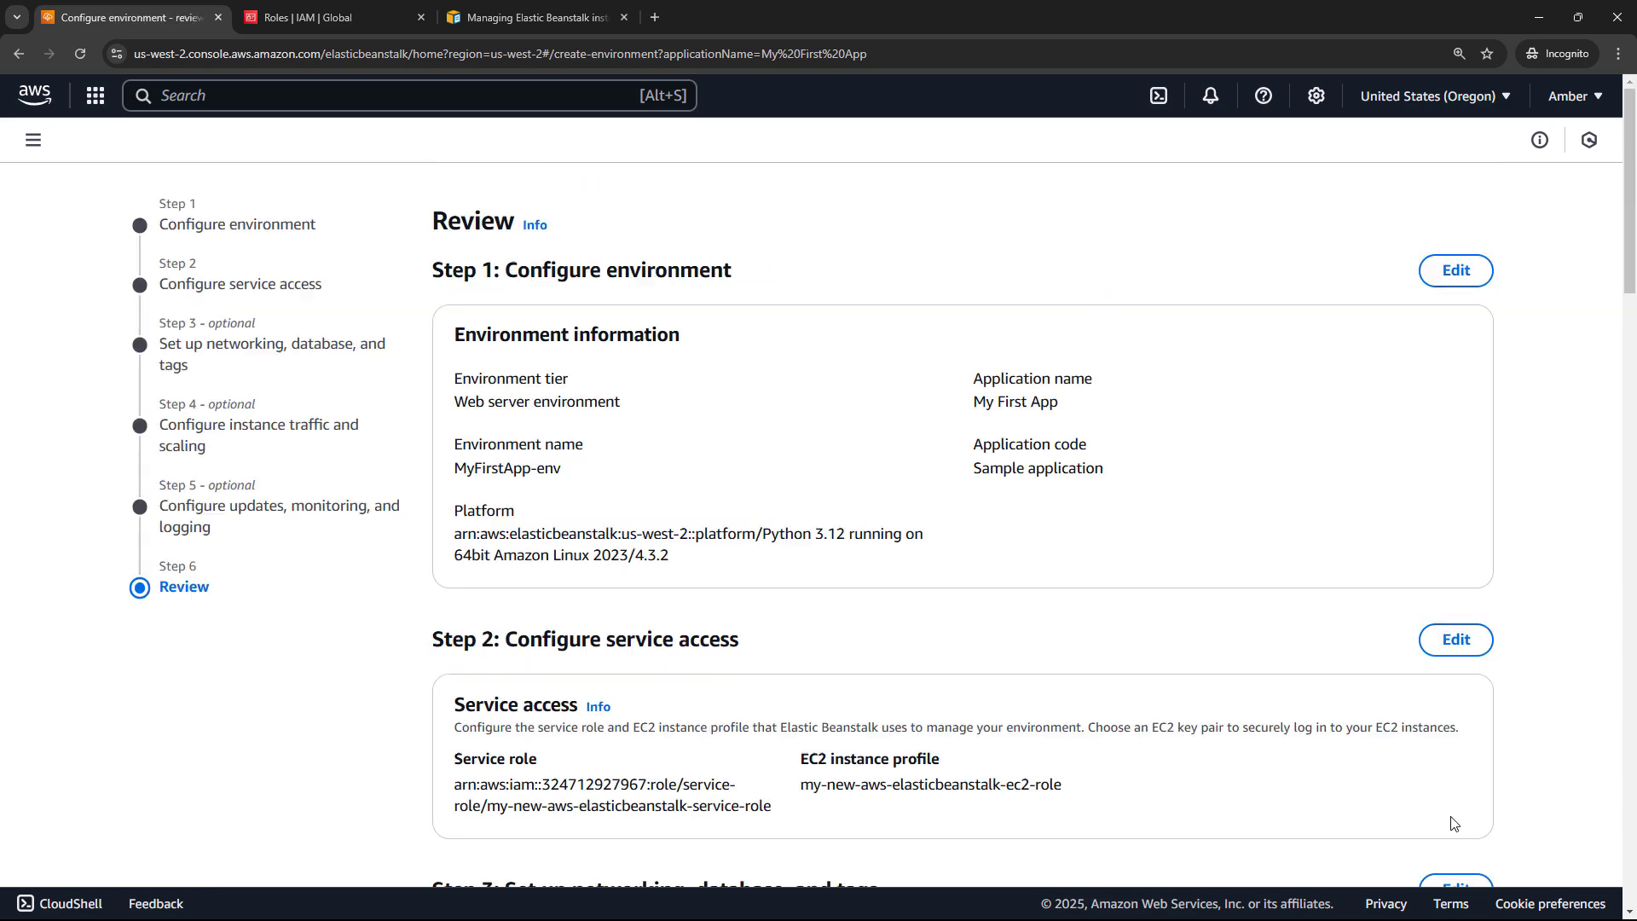
left_click_drag(1634, 238, 1630, 910)
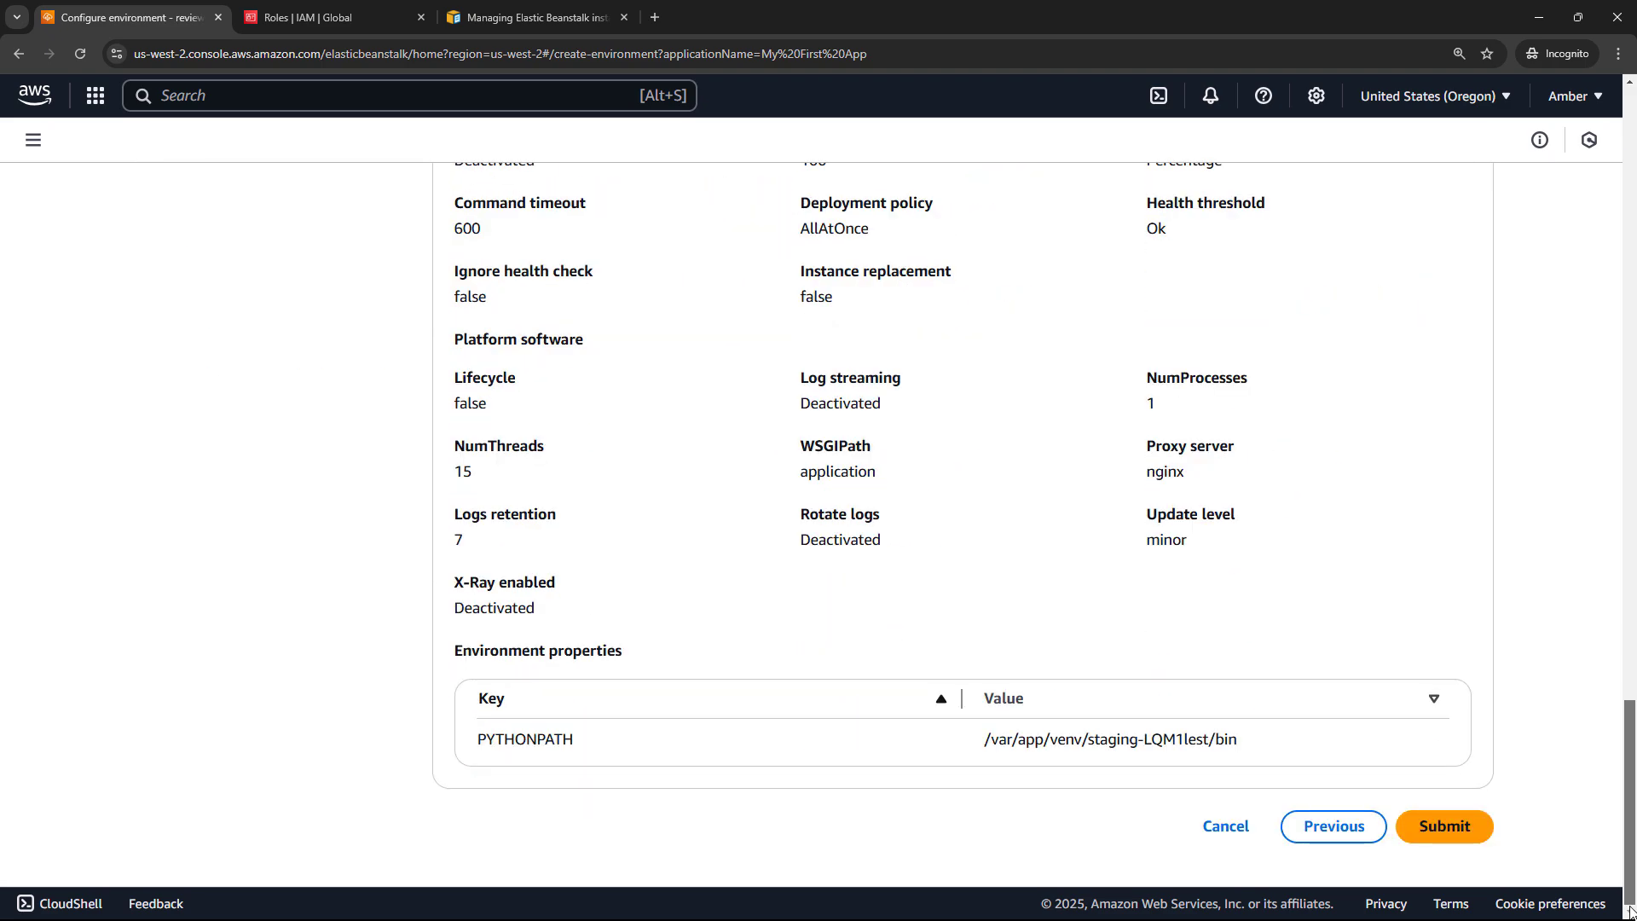
left_click(1439, 832)
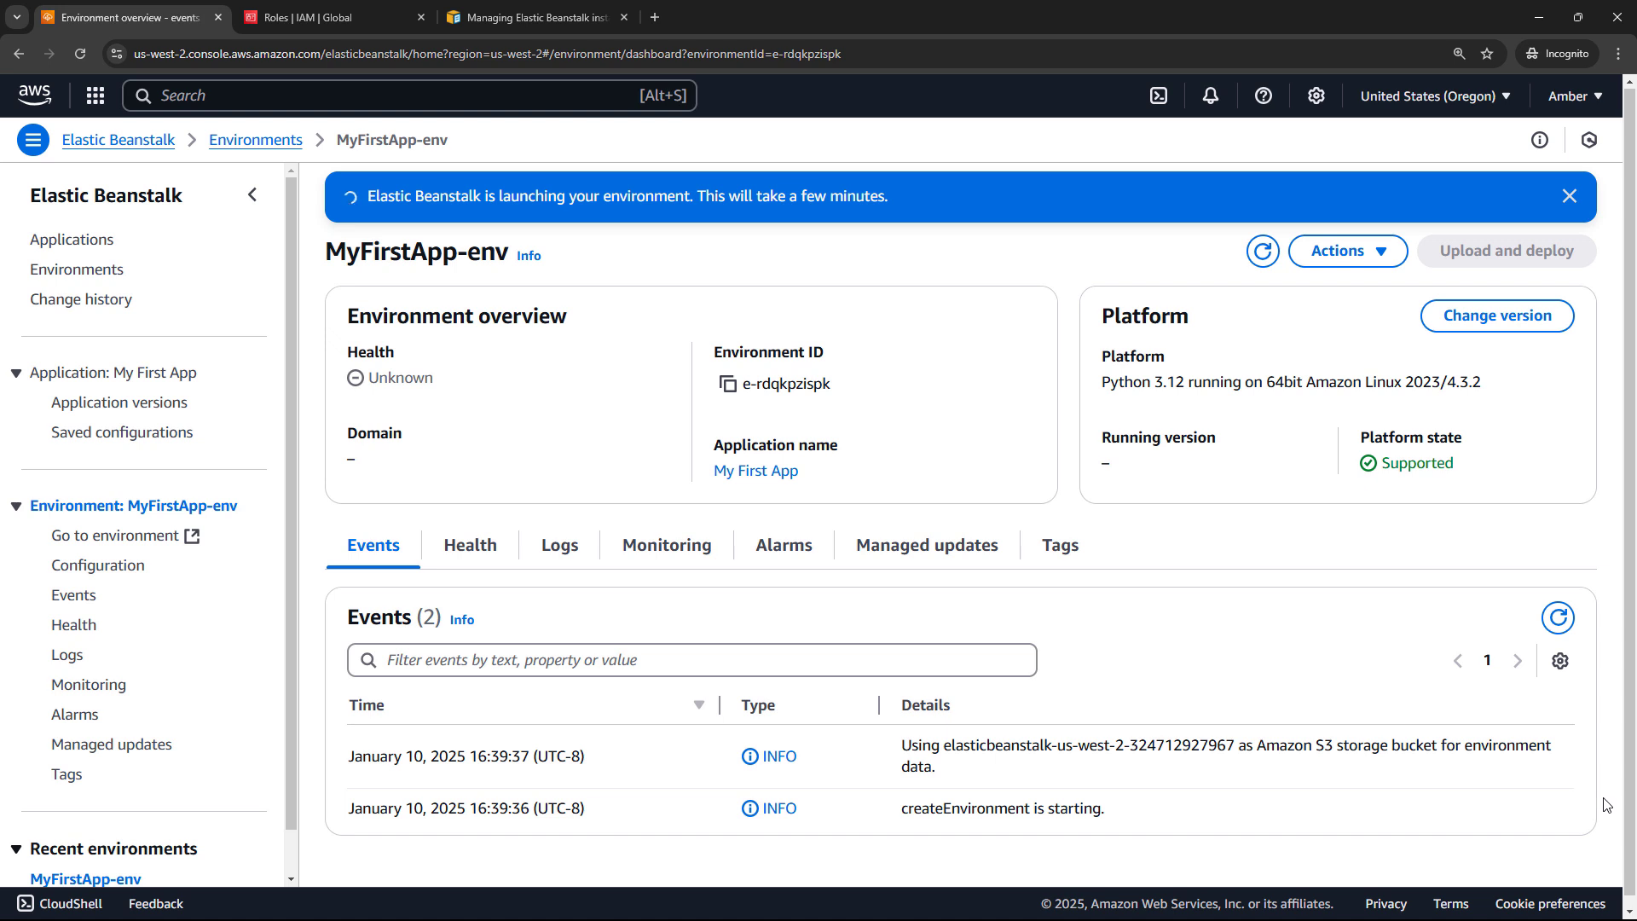
Follow the launch of MyFirstApp-env by refreshing its events list until the launch completes.
scroll(1606, 804, "down", 2)
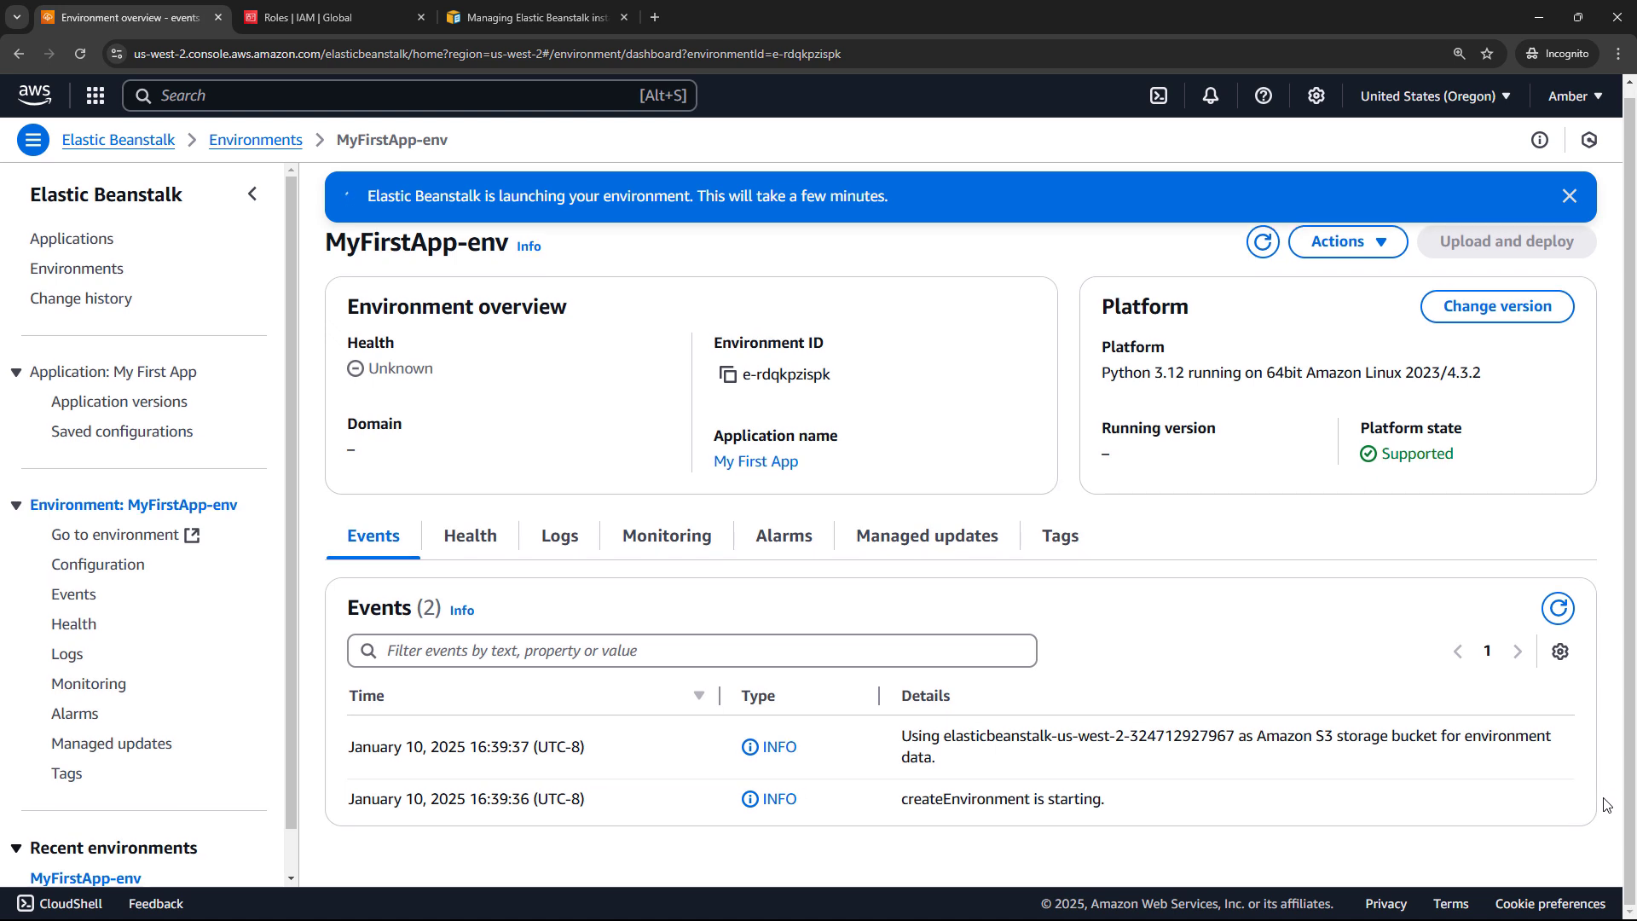
left_click(1558, 559)
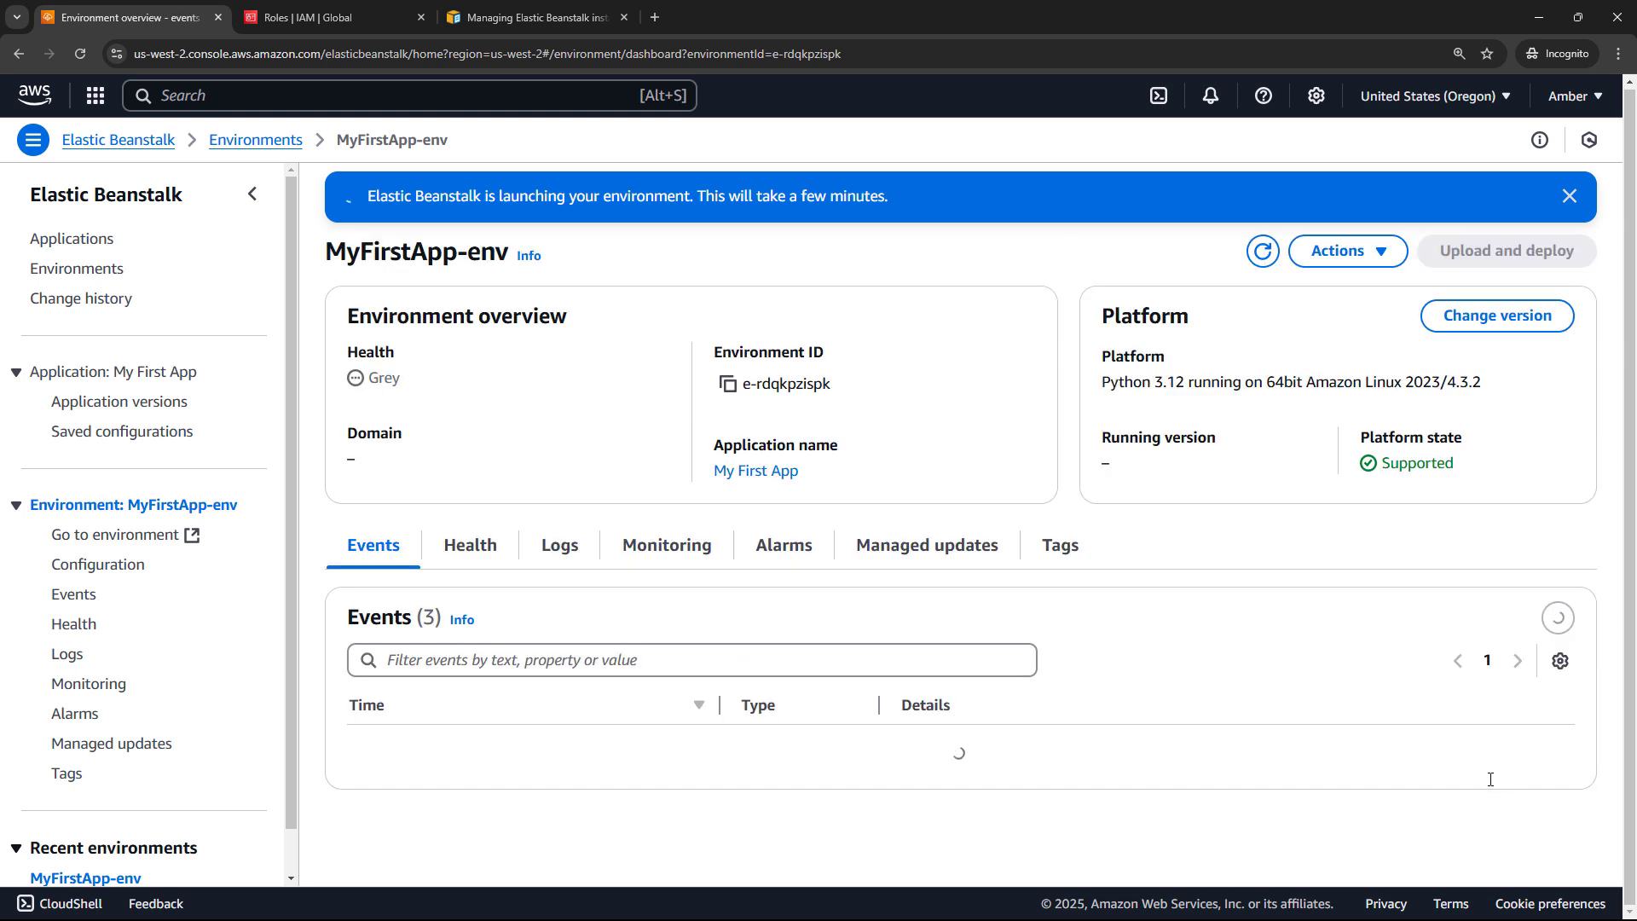
scroll(1500, 793, "down", 2)
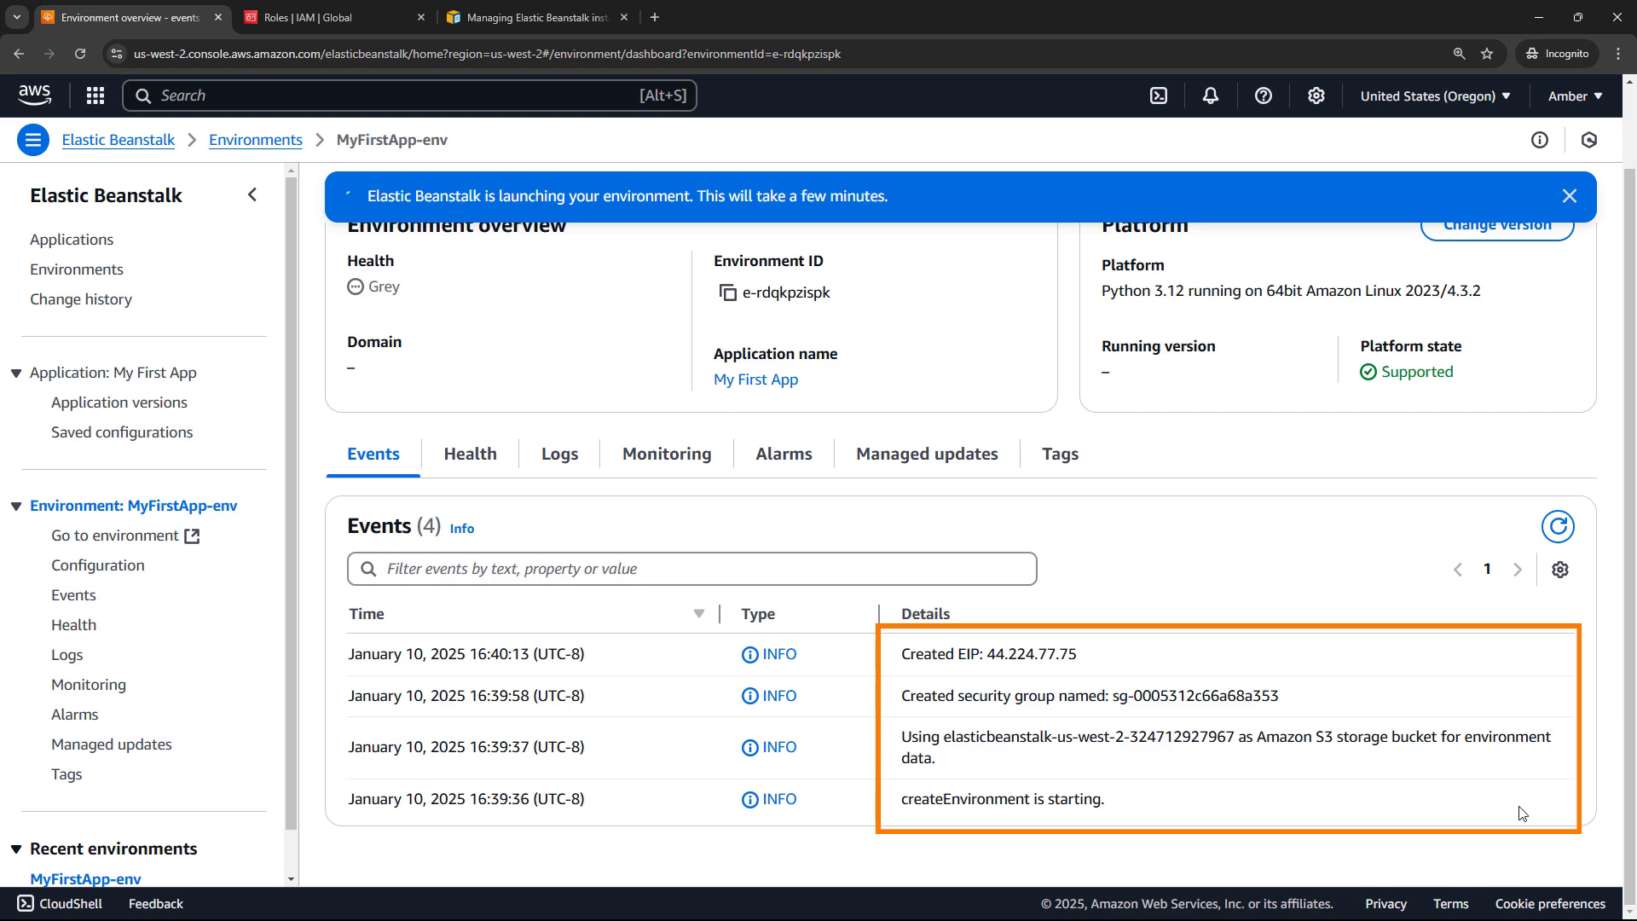
left_click(1558, 526)
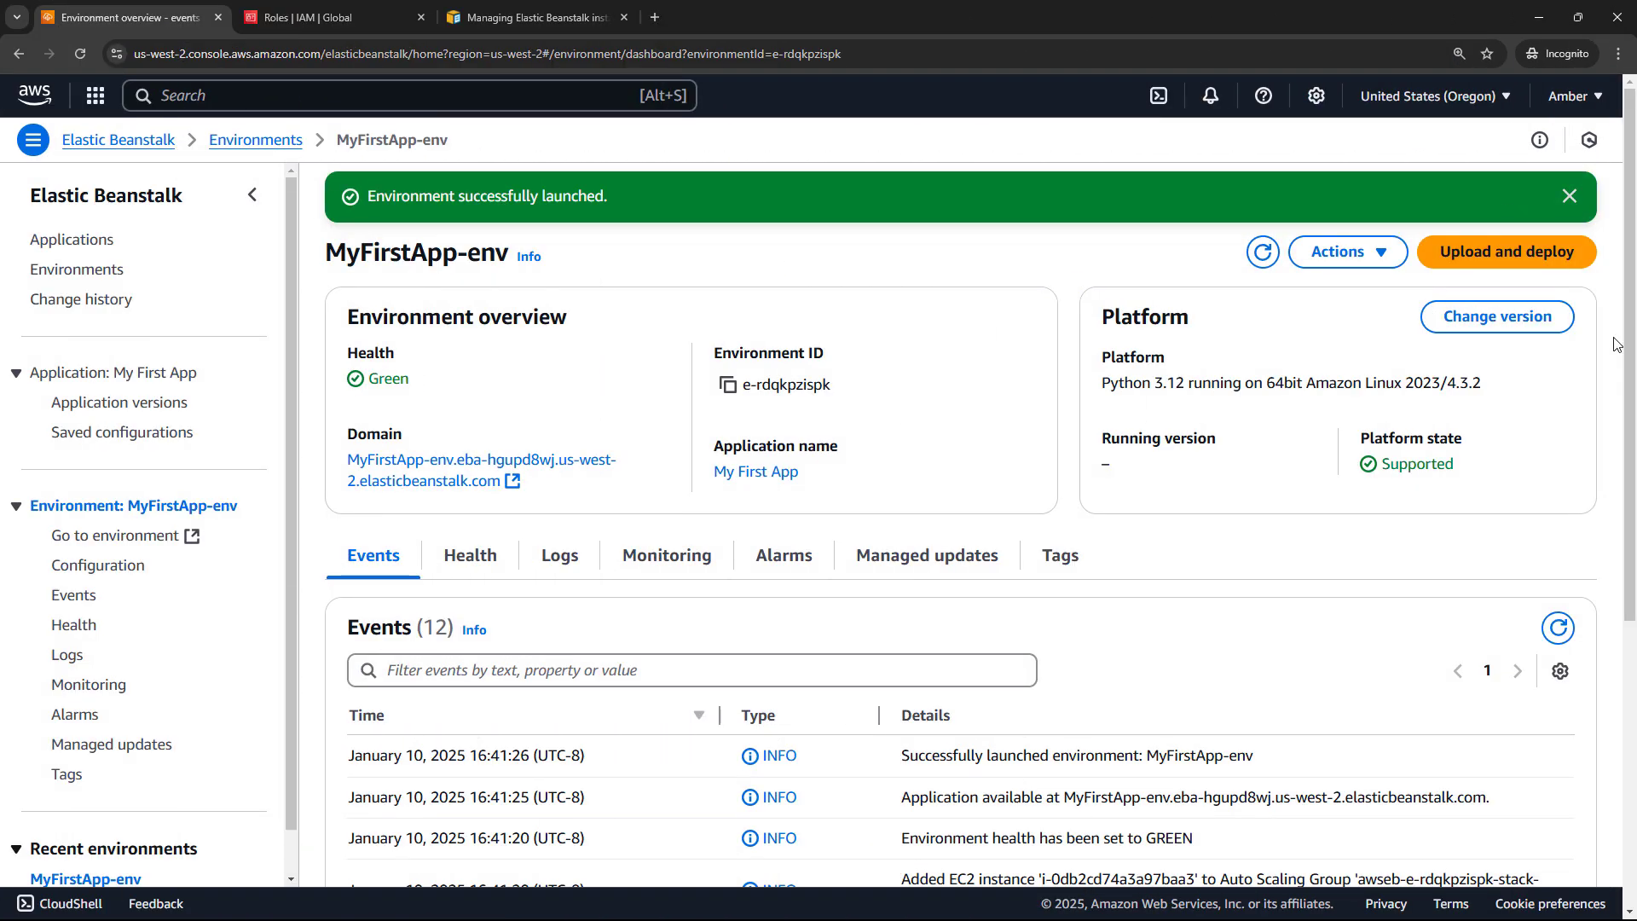
Open the environment's domain to check the sample application, and return to the console to view the environment's configuration.
left_click(366, 467)
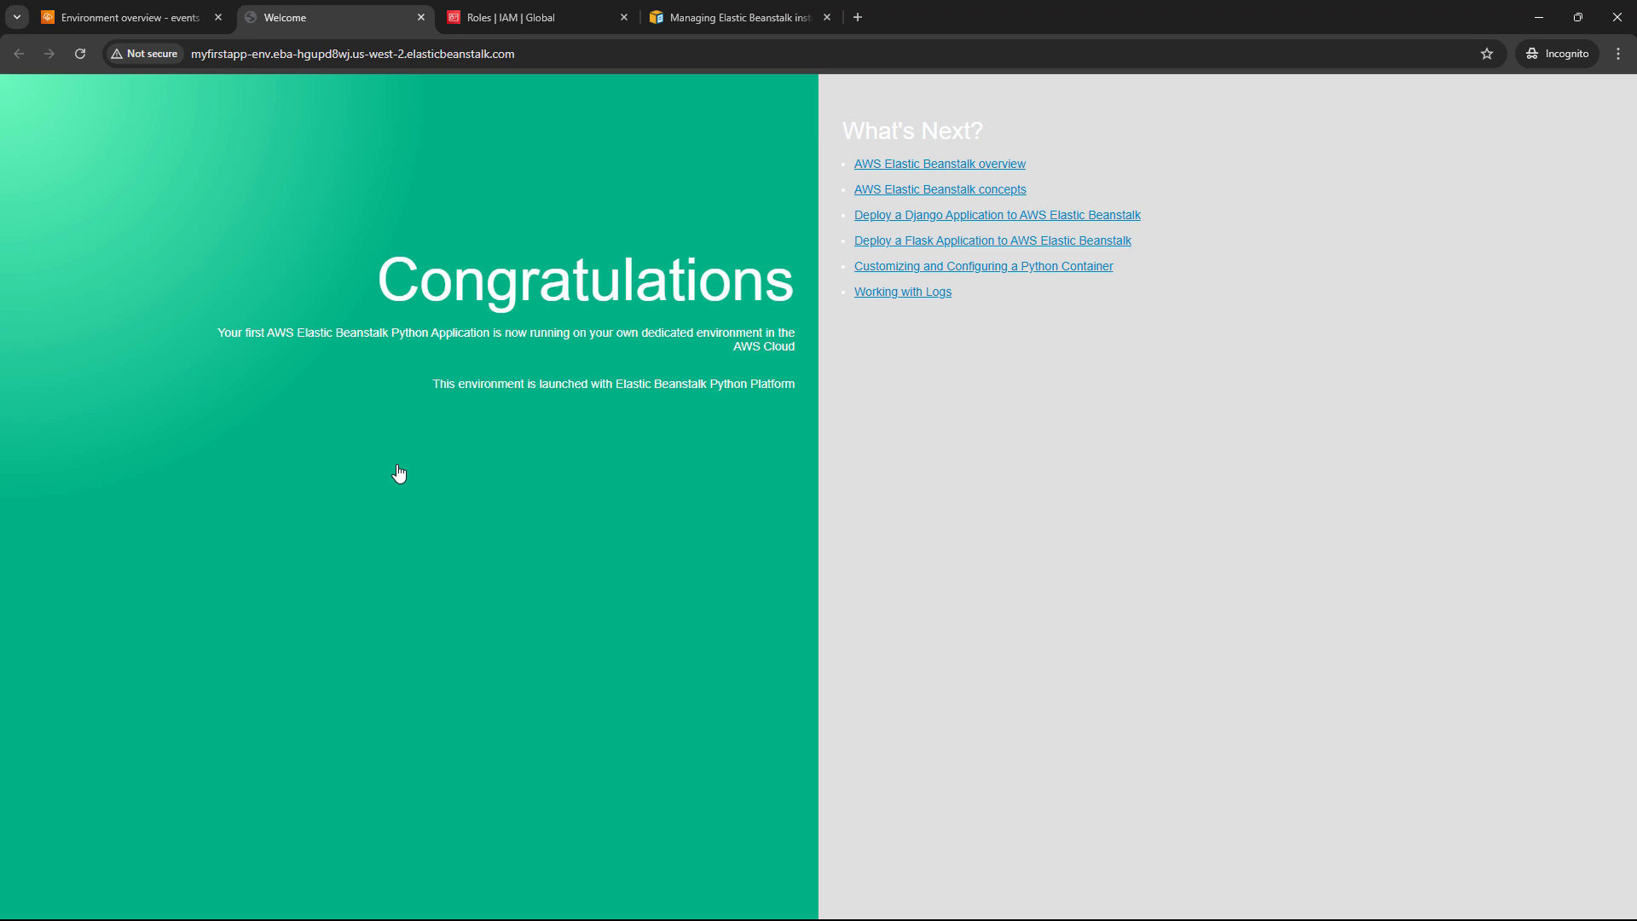
left_click(141, 18)
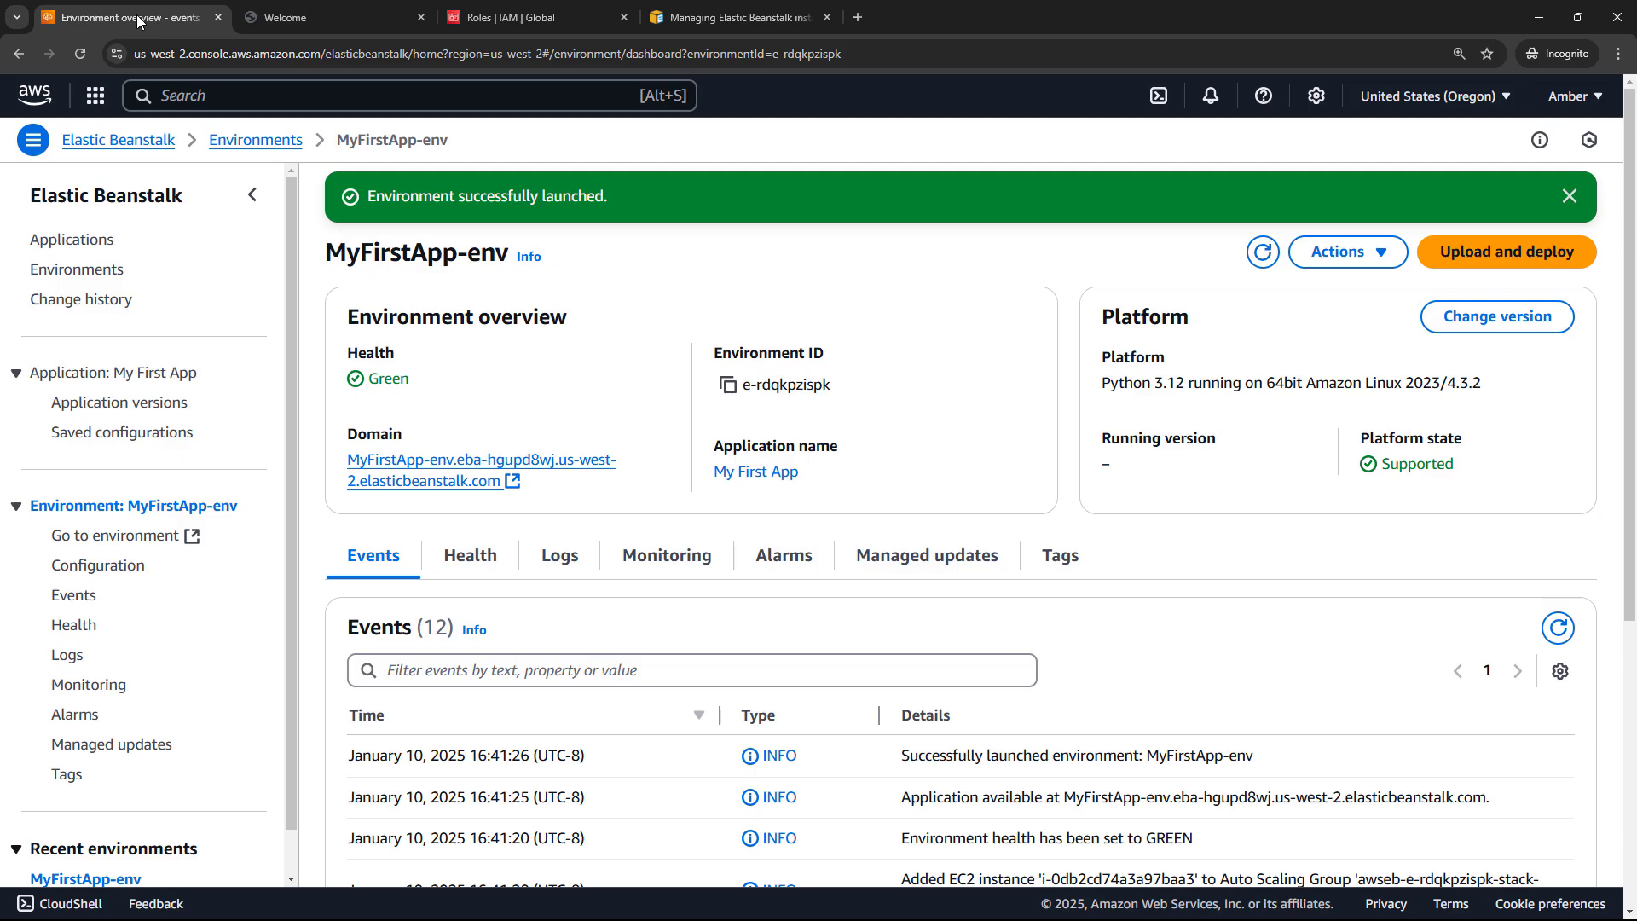
left_click(116, 577)
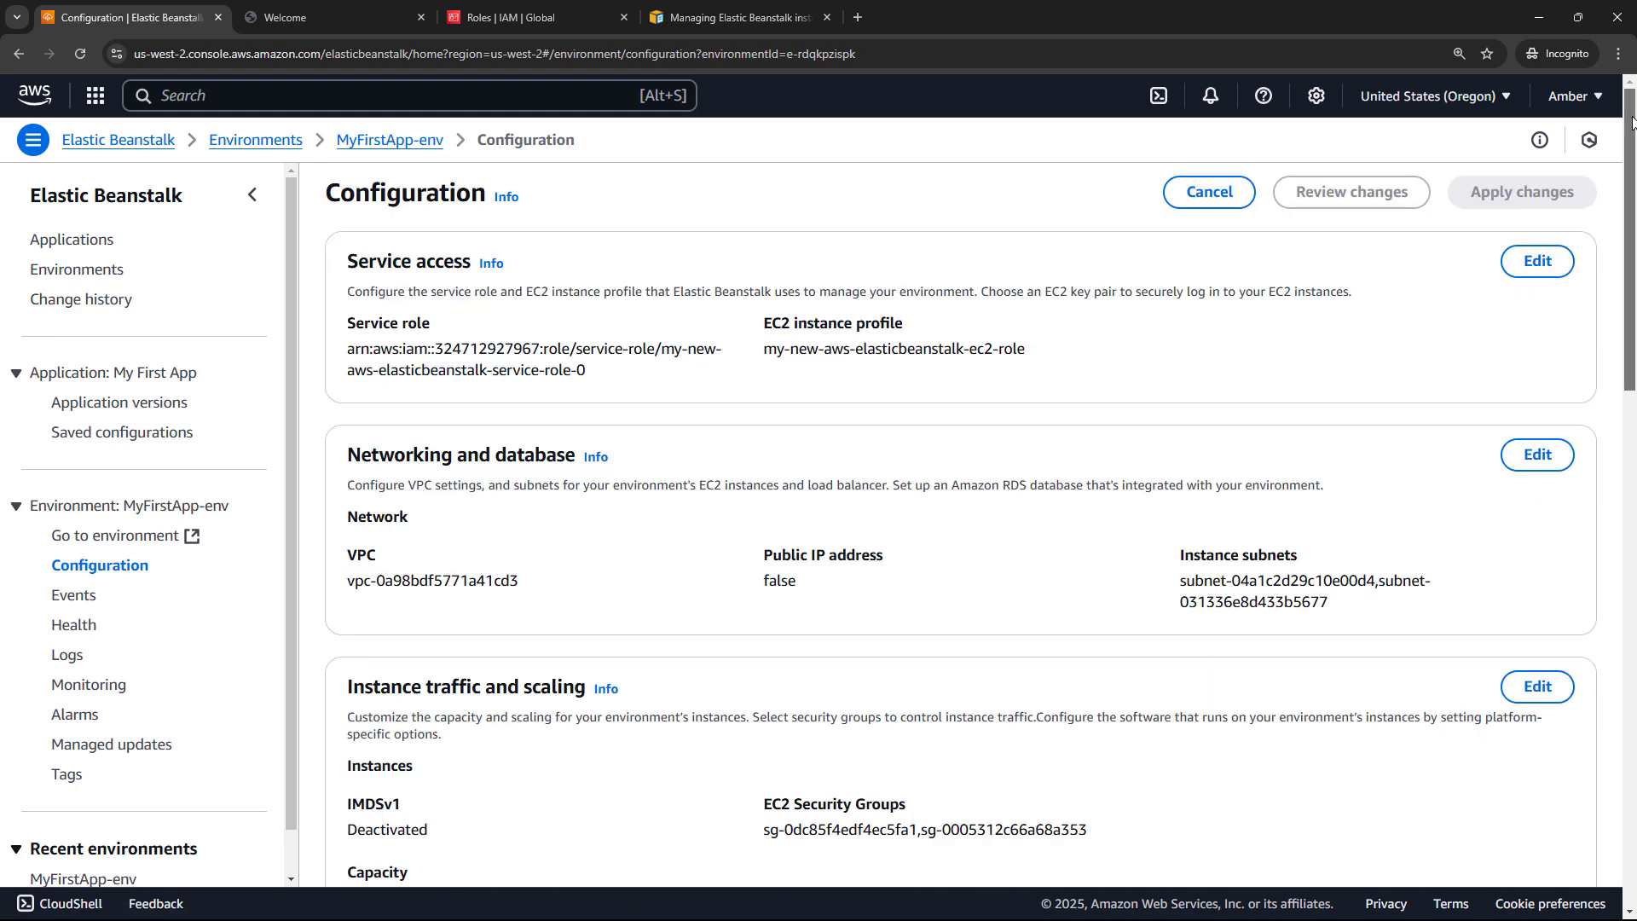
mouse_move(1632, 119)
left_mouse_down()
mouse_move(1632, 670)
mouse_move(1634, 109)
left_mouse_up()
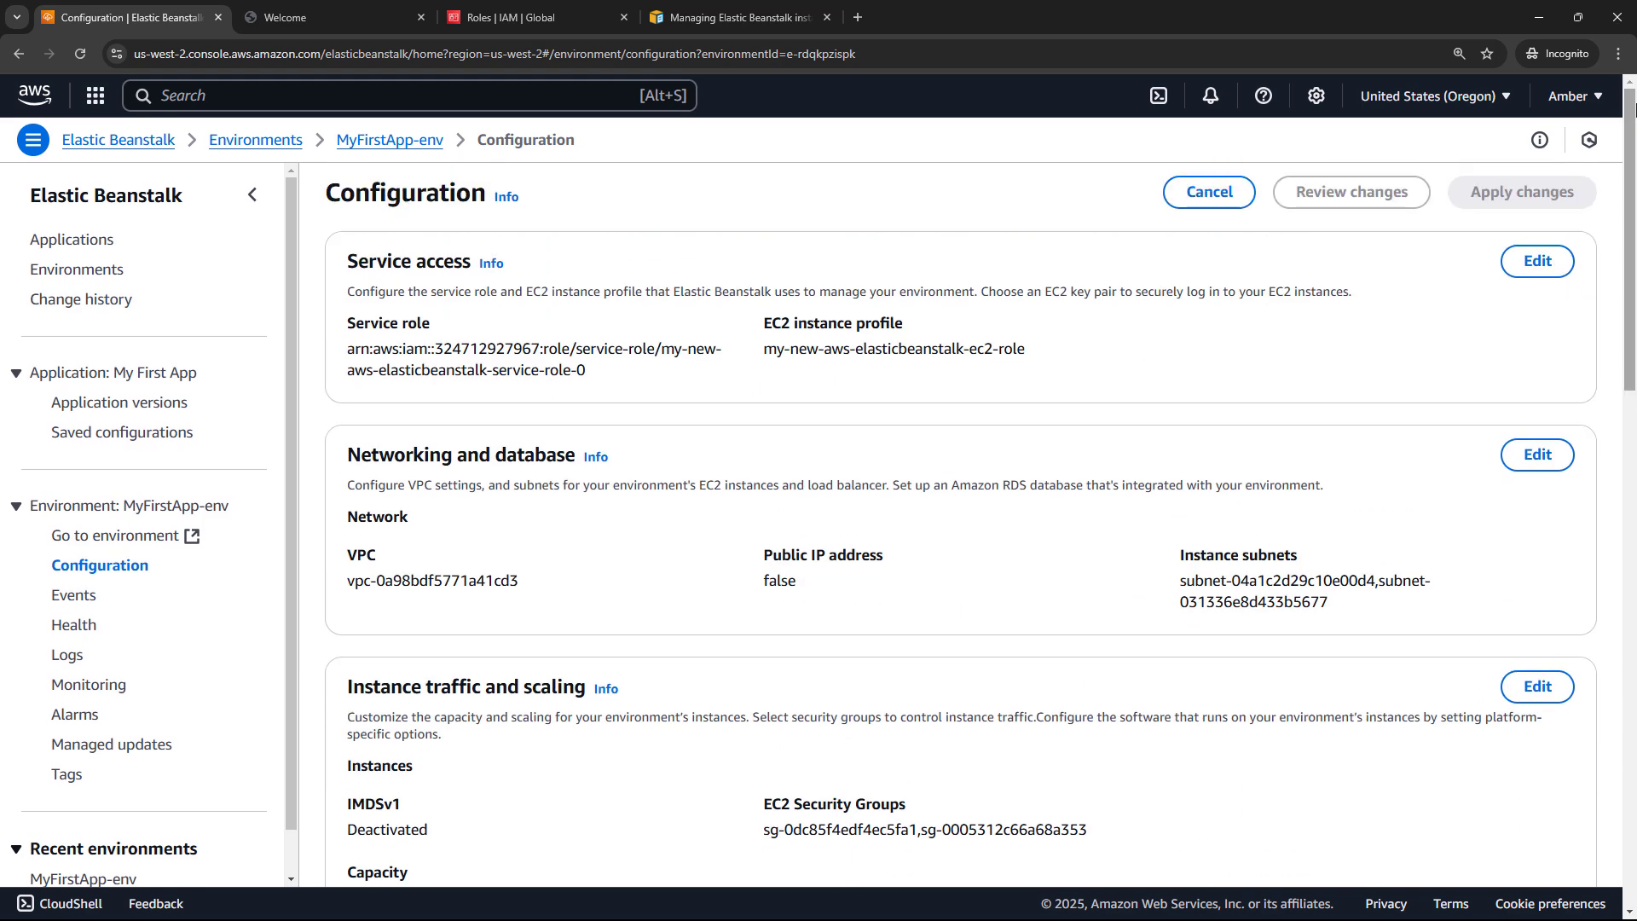
Open the EC2 dashboard in a new browser tab and view the running instances.
right_click(31, 105)
left_click(43, 112)
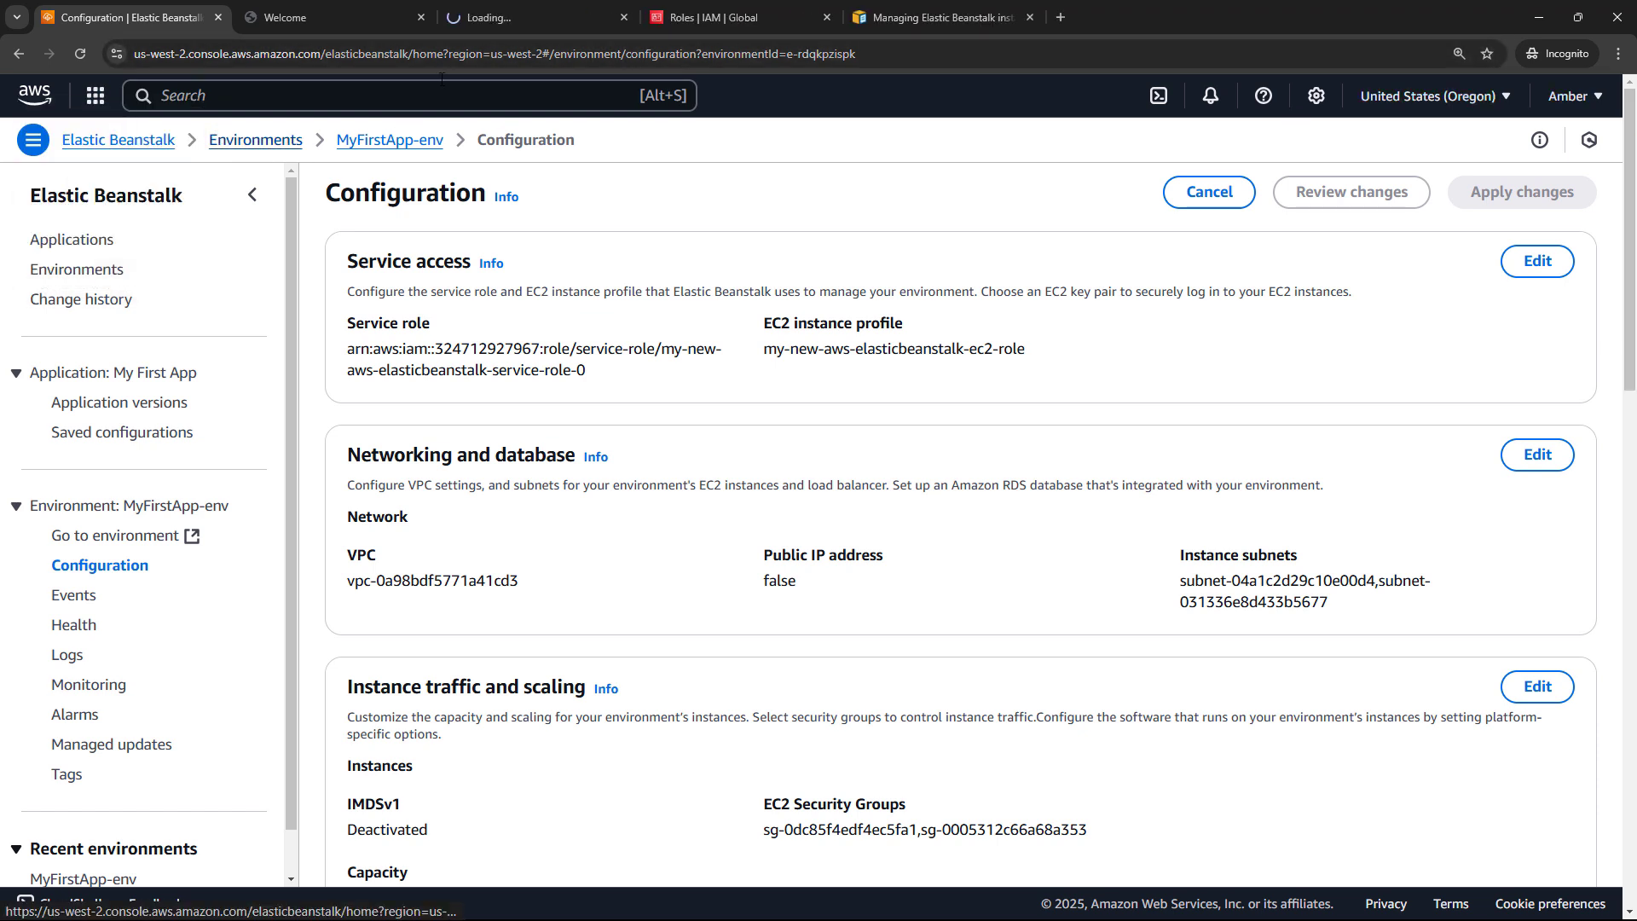
left_click(488, 17)
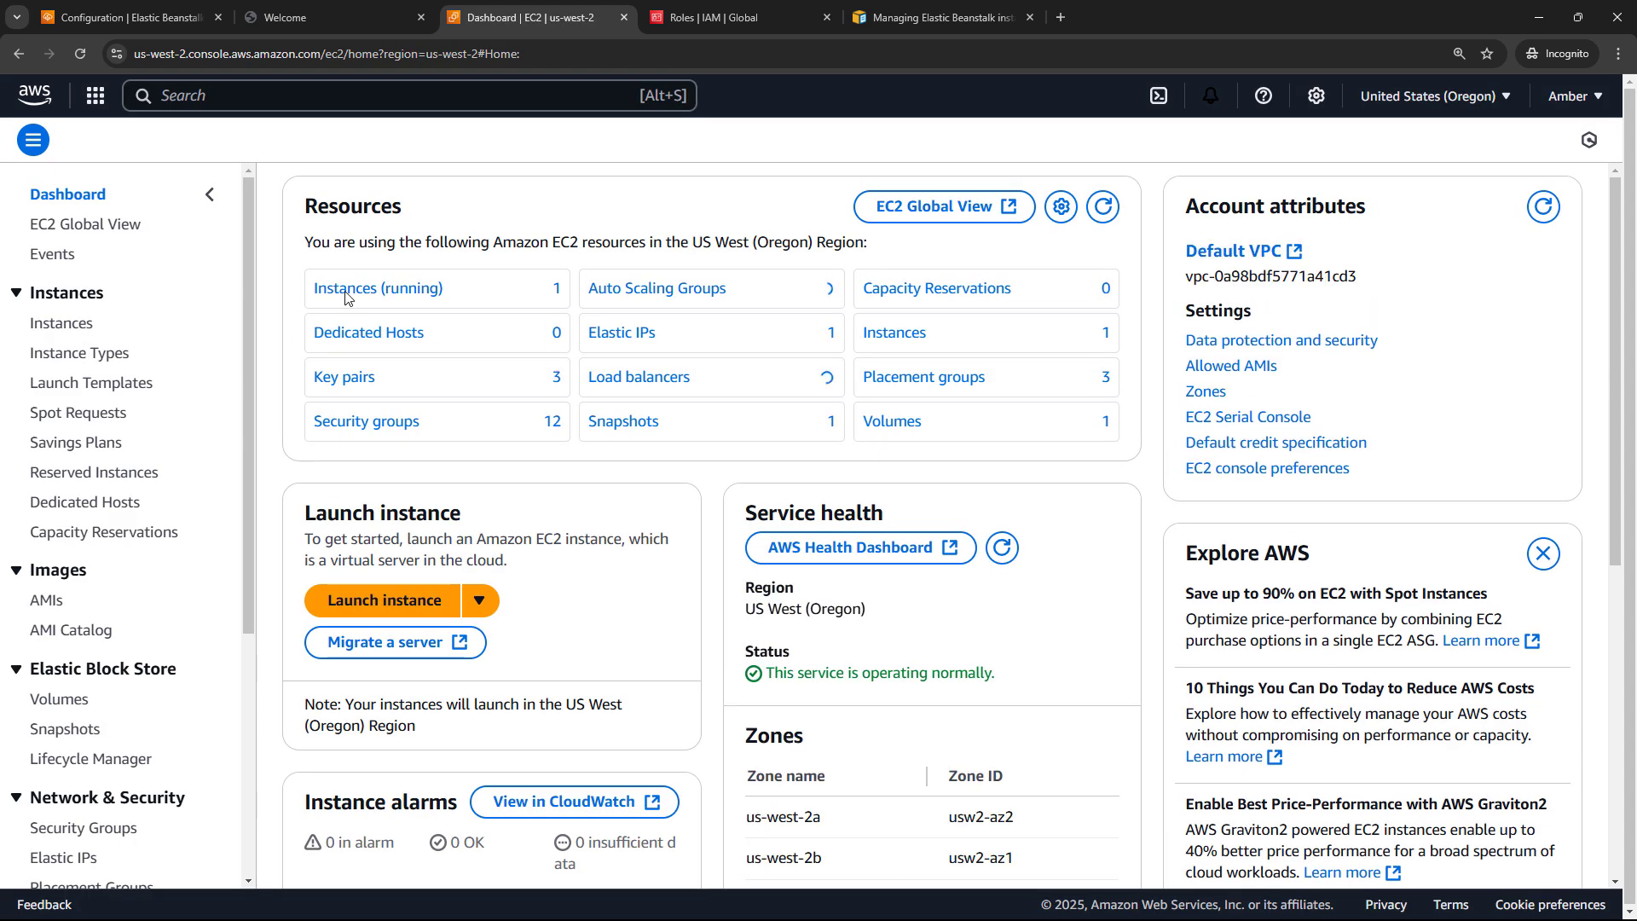
left_click(362, 290)
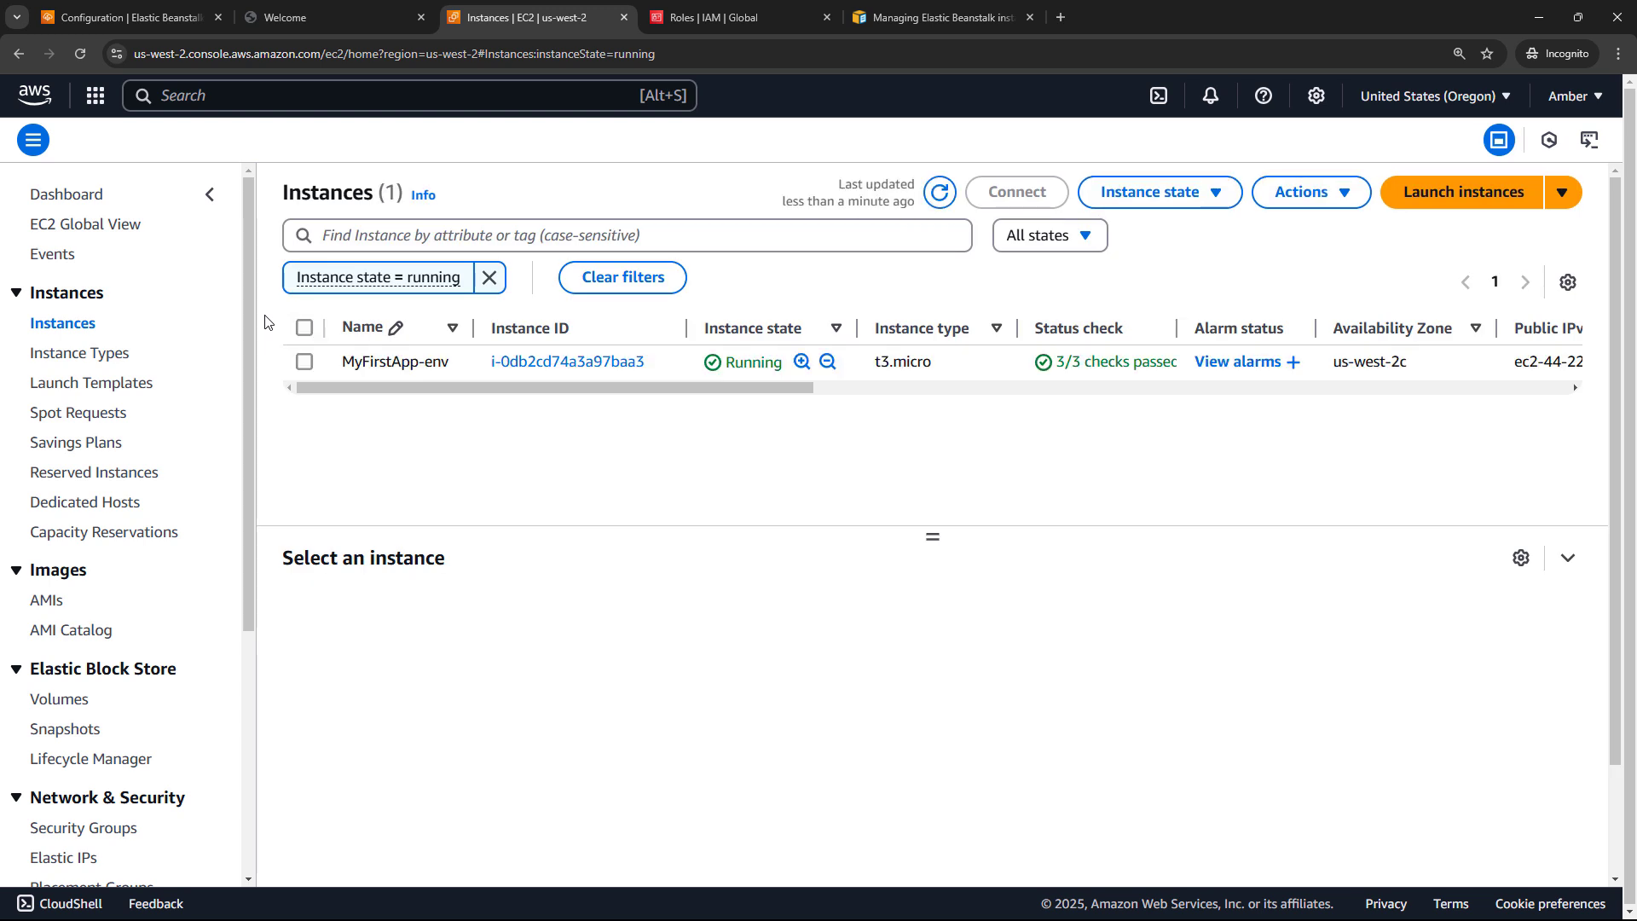
View the EC2 Auto Scaling groups to examine the group created for the environment.
scroll(191, 442, "down", 4)
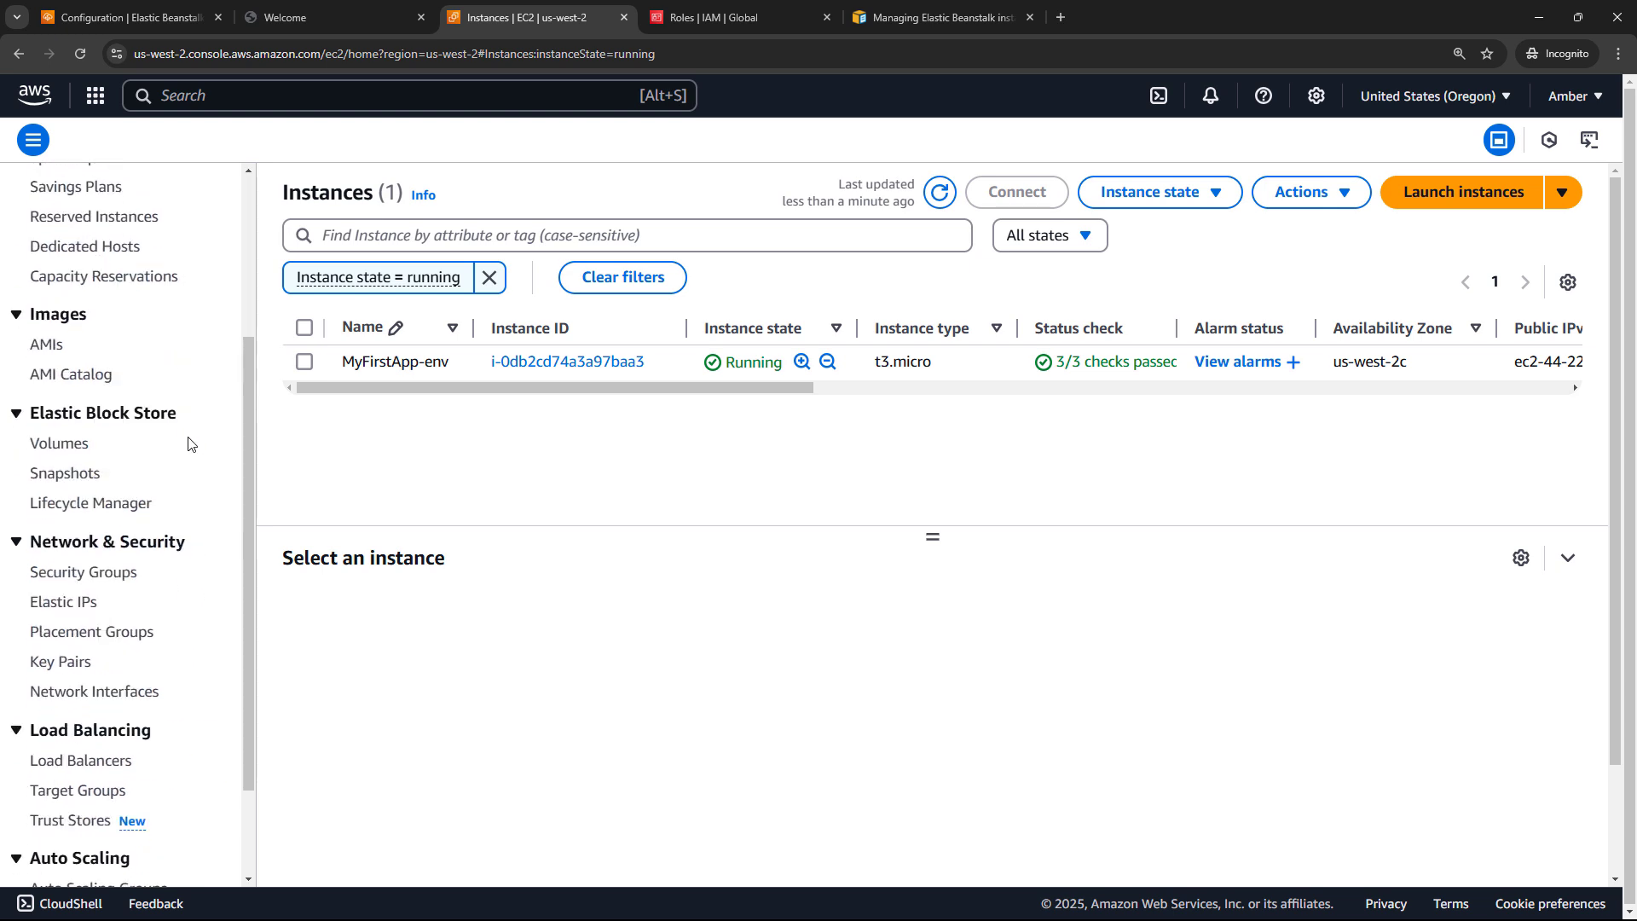
scroll(191, 442, "down", 1)
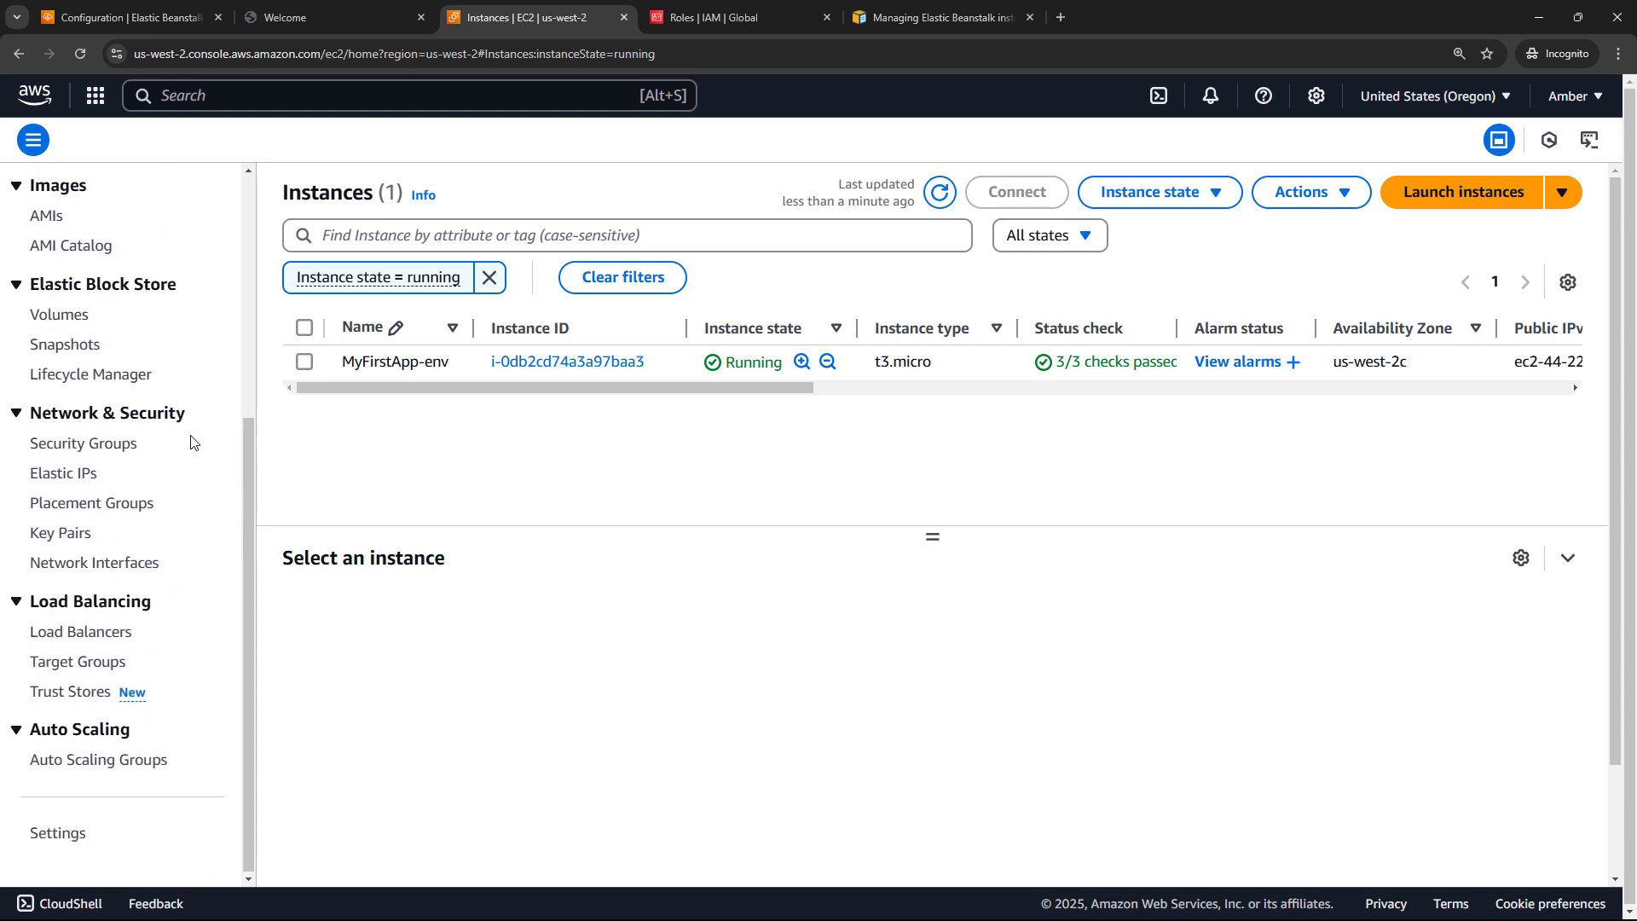
left_click(93, 762)
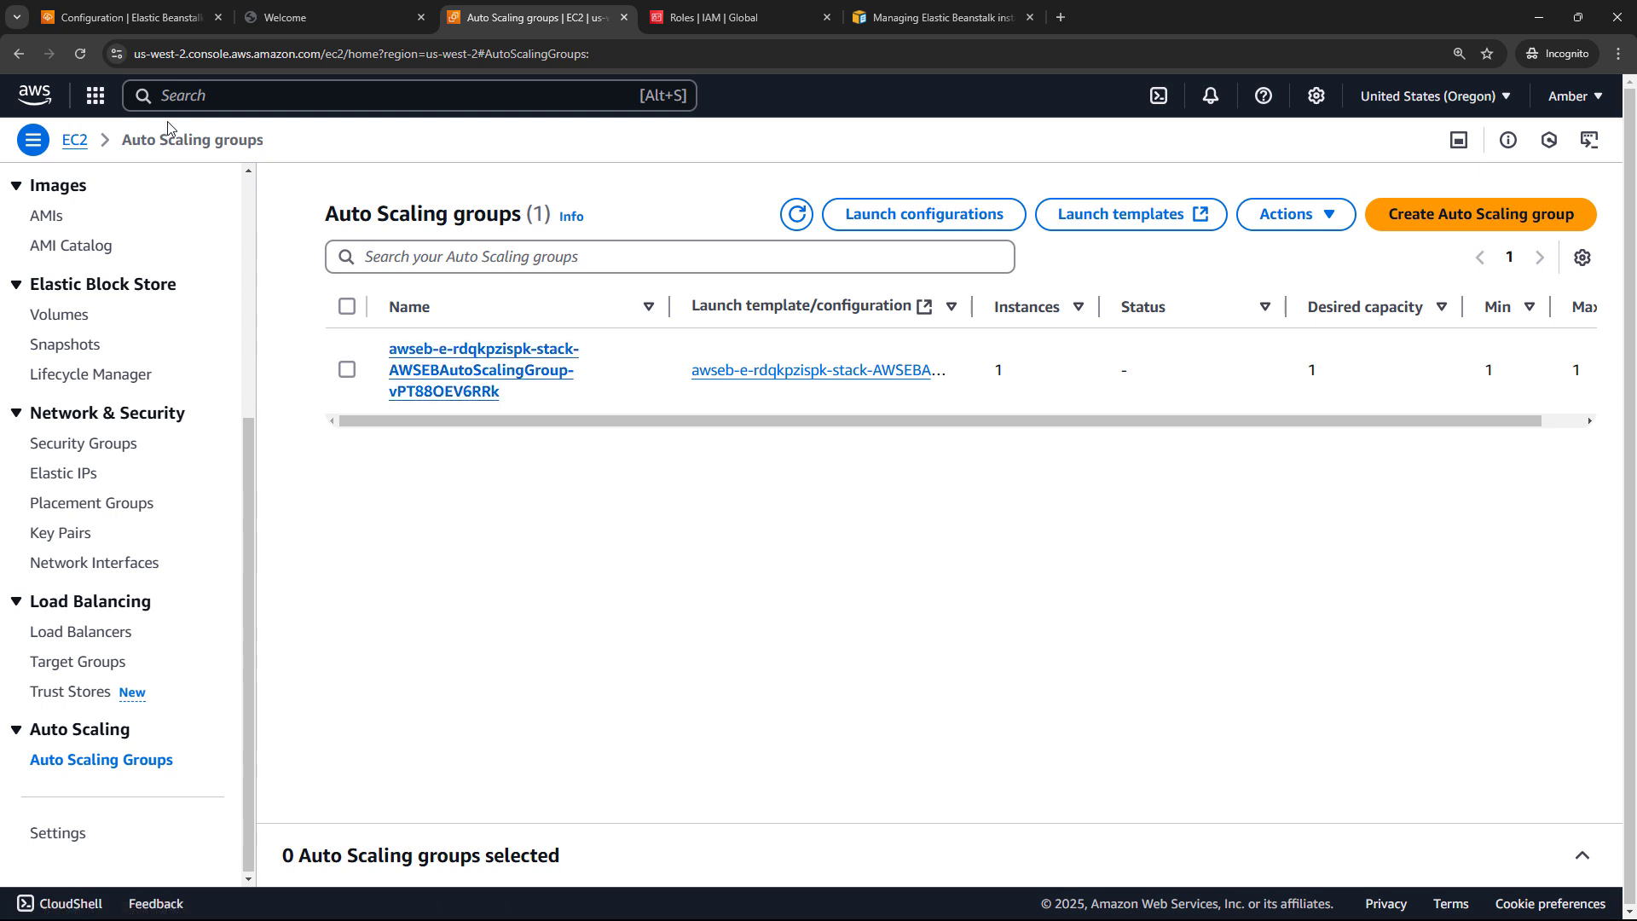
Return to the Elastic Beanstalk console and examine MyFirstApp-env's monitoring metrics with their time range options, plus its health page.
left_click(106, 19)
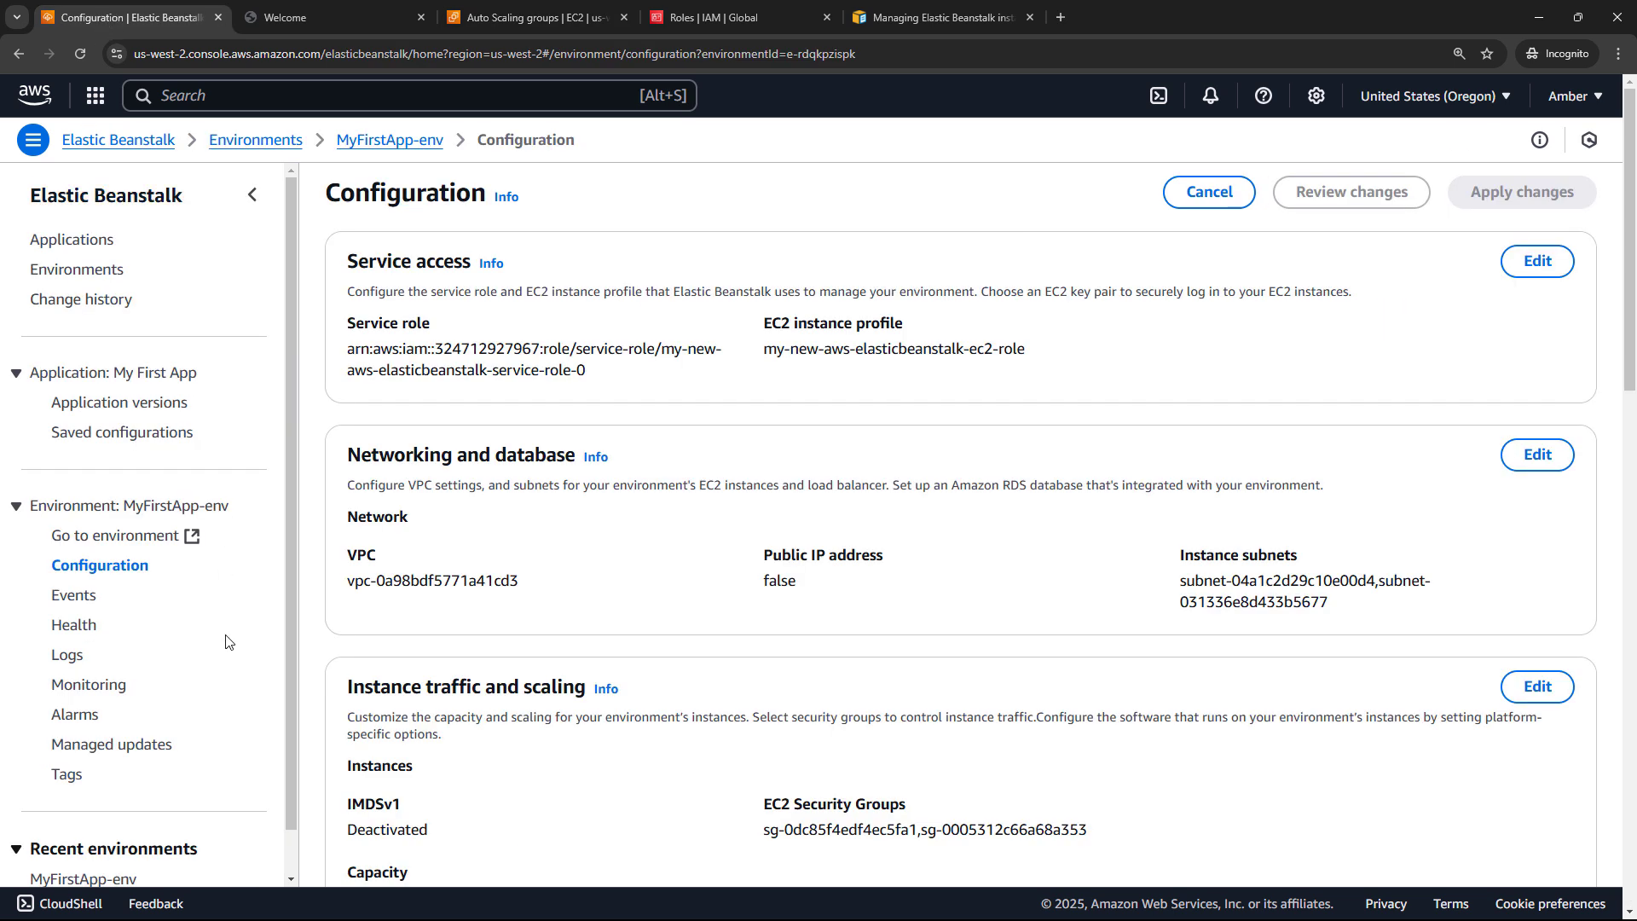
left_click(117, 689)
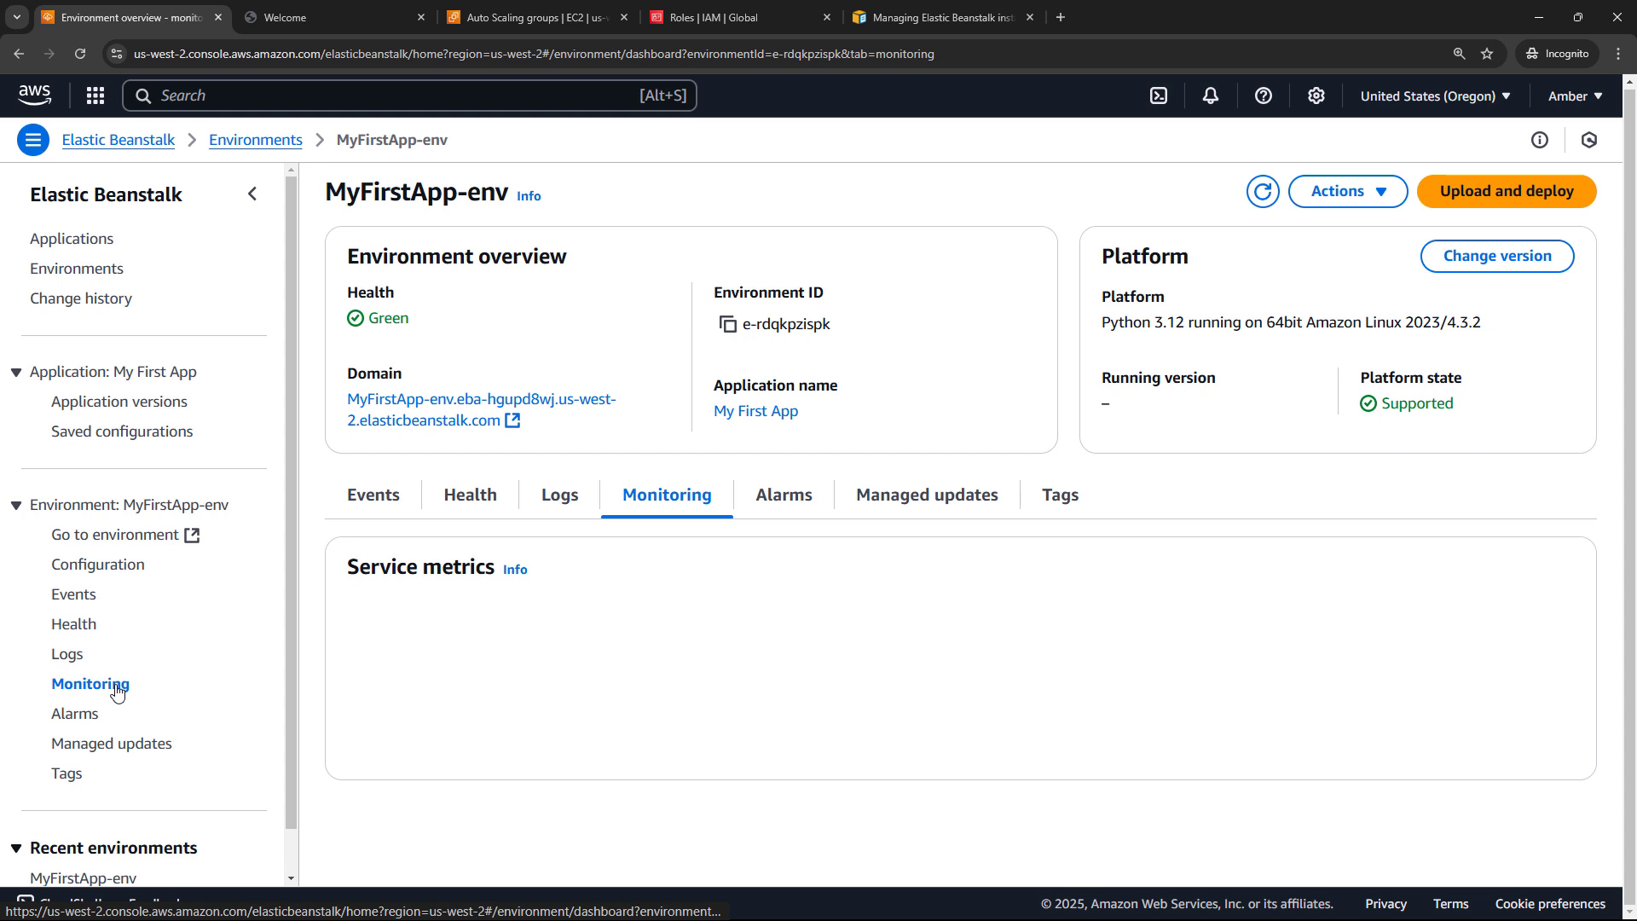
scroll(332, 541, "down", 4)
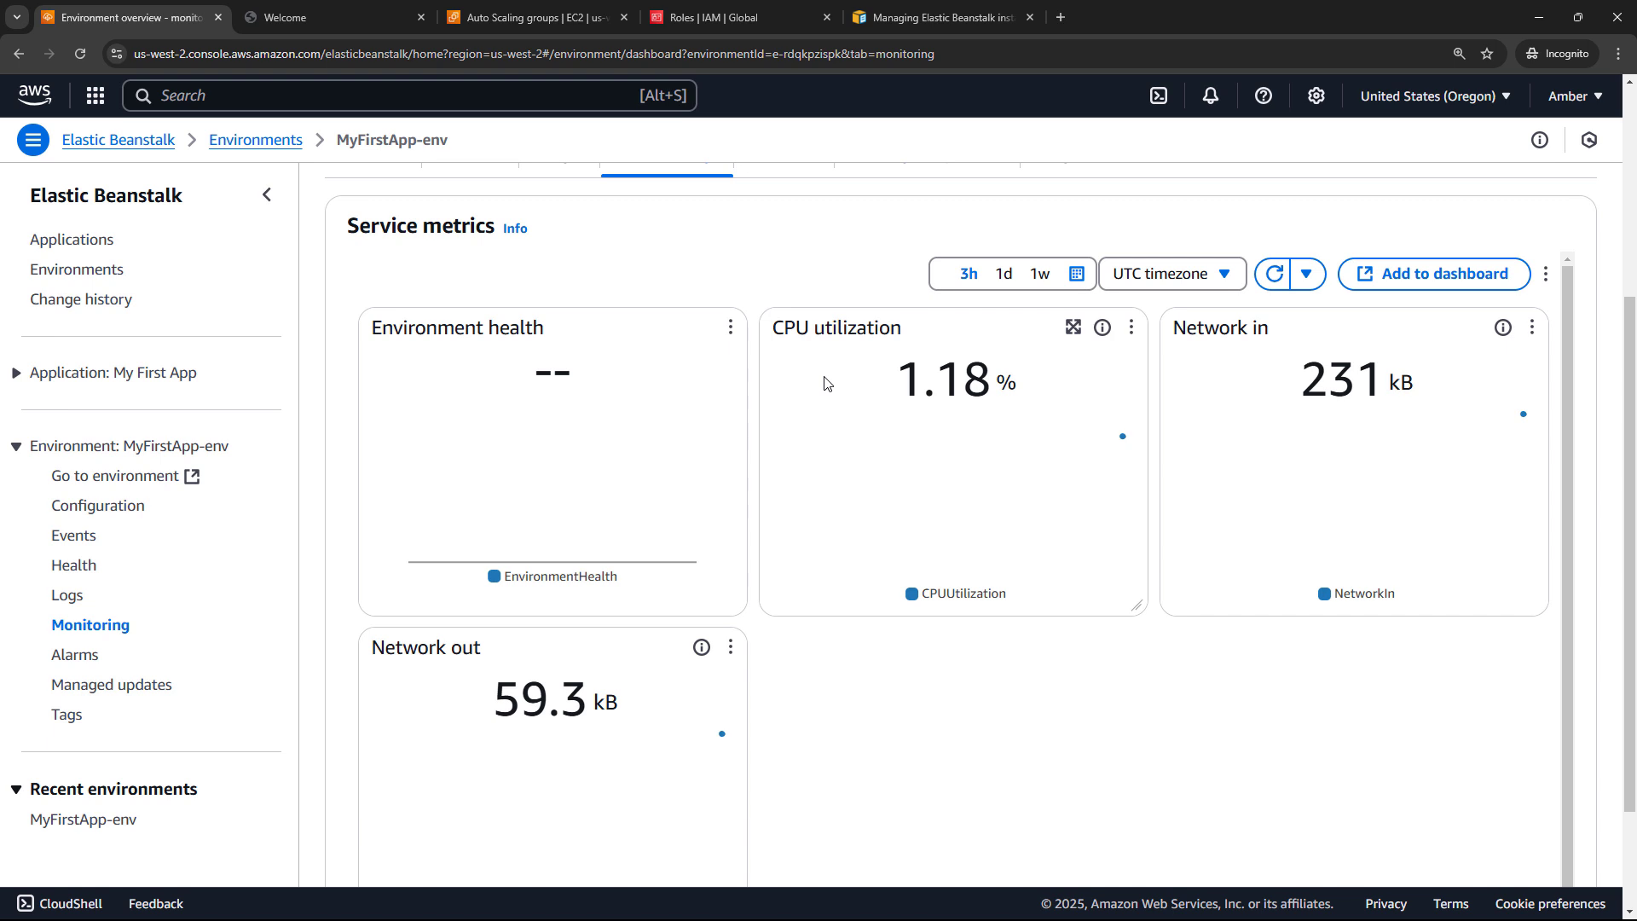
left_click(1076, 275)
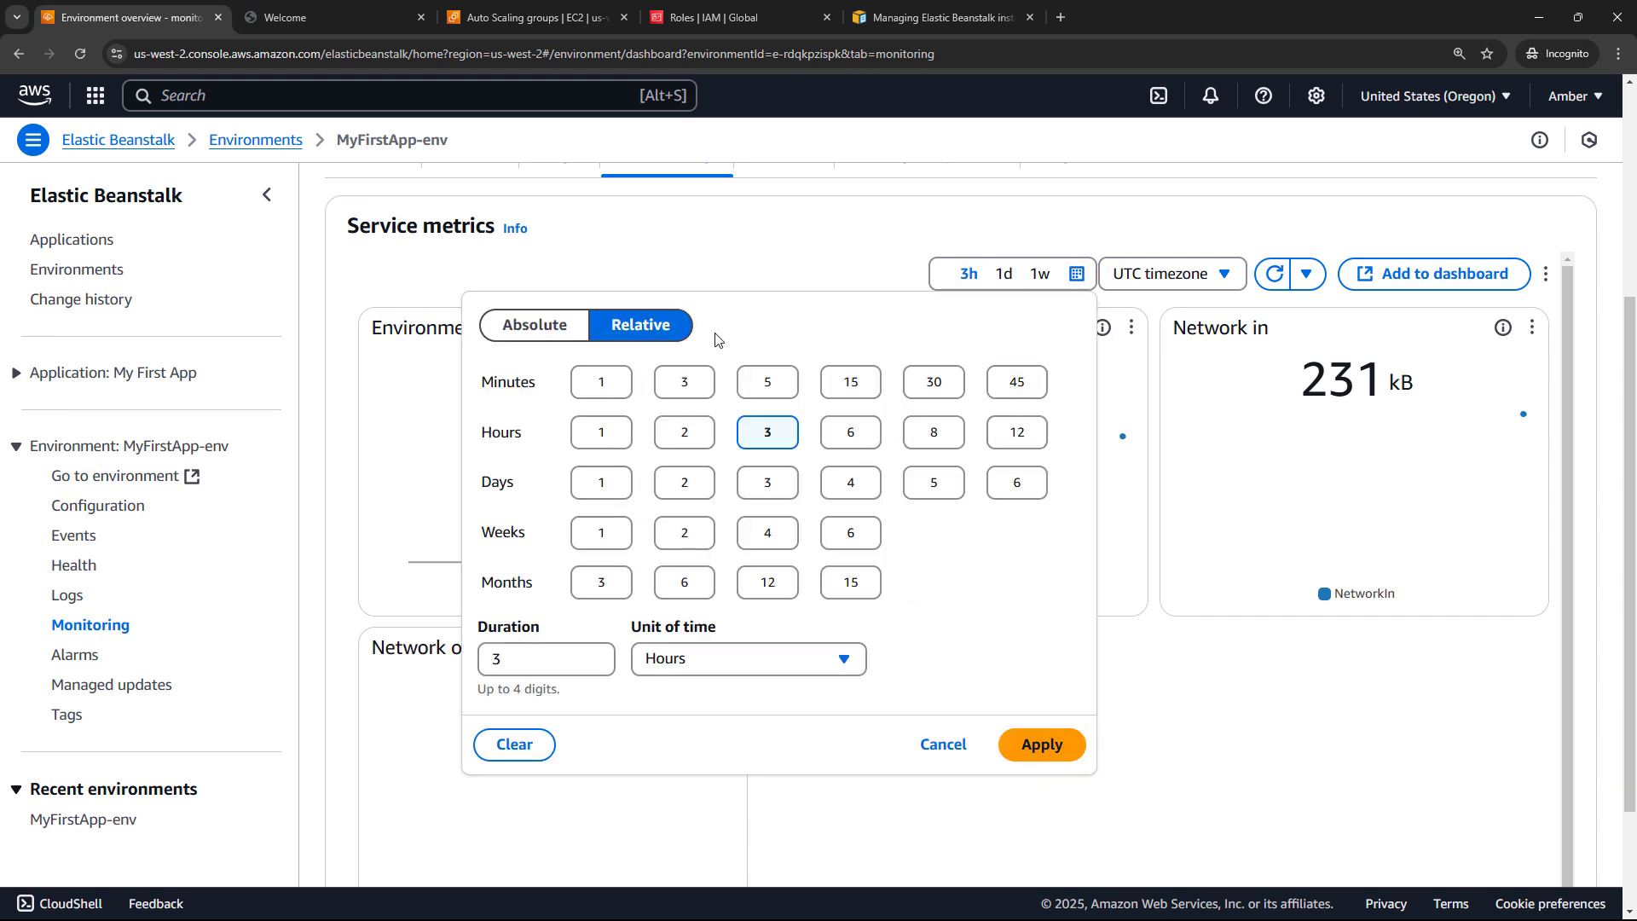
left_click(943, 744)
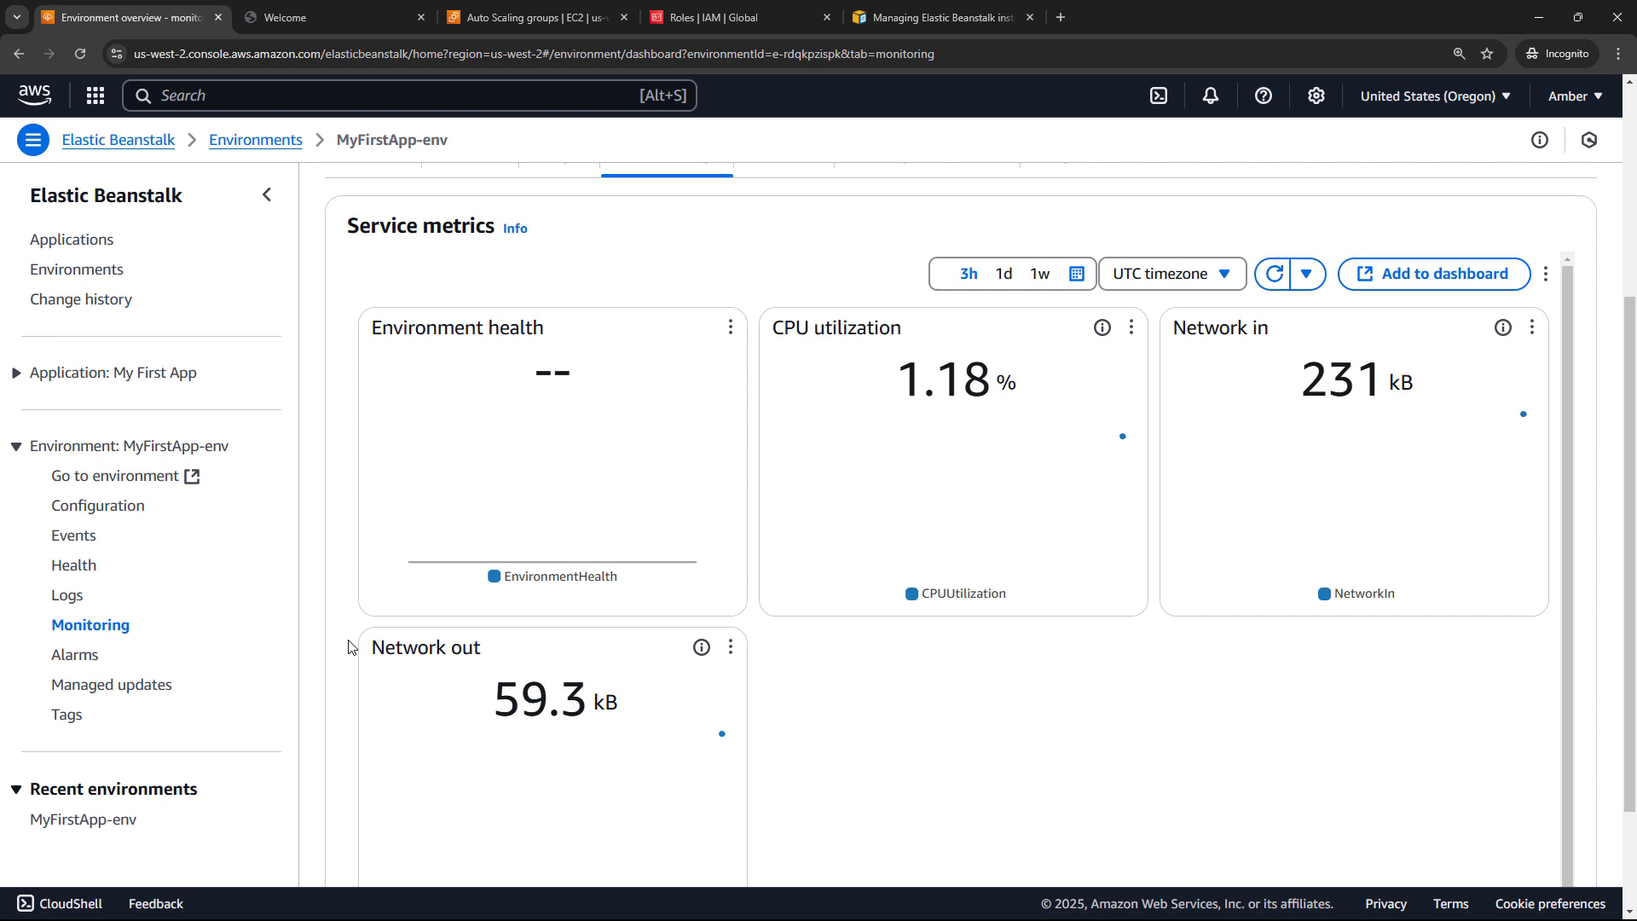
left_click(70, 572)
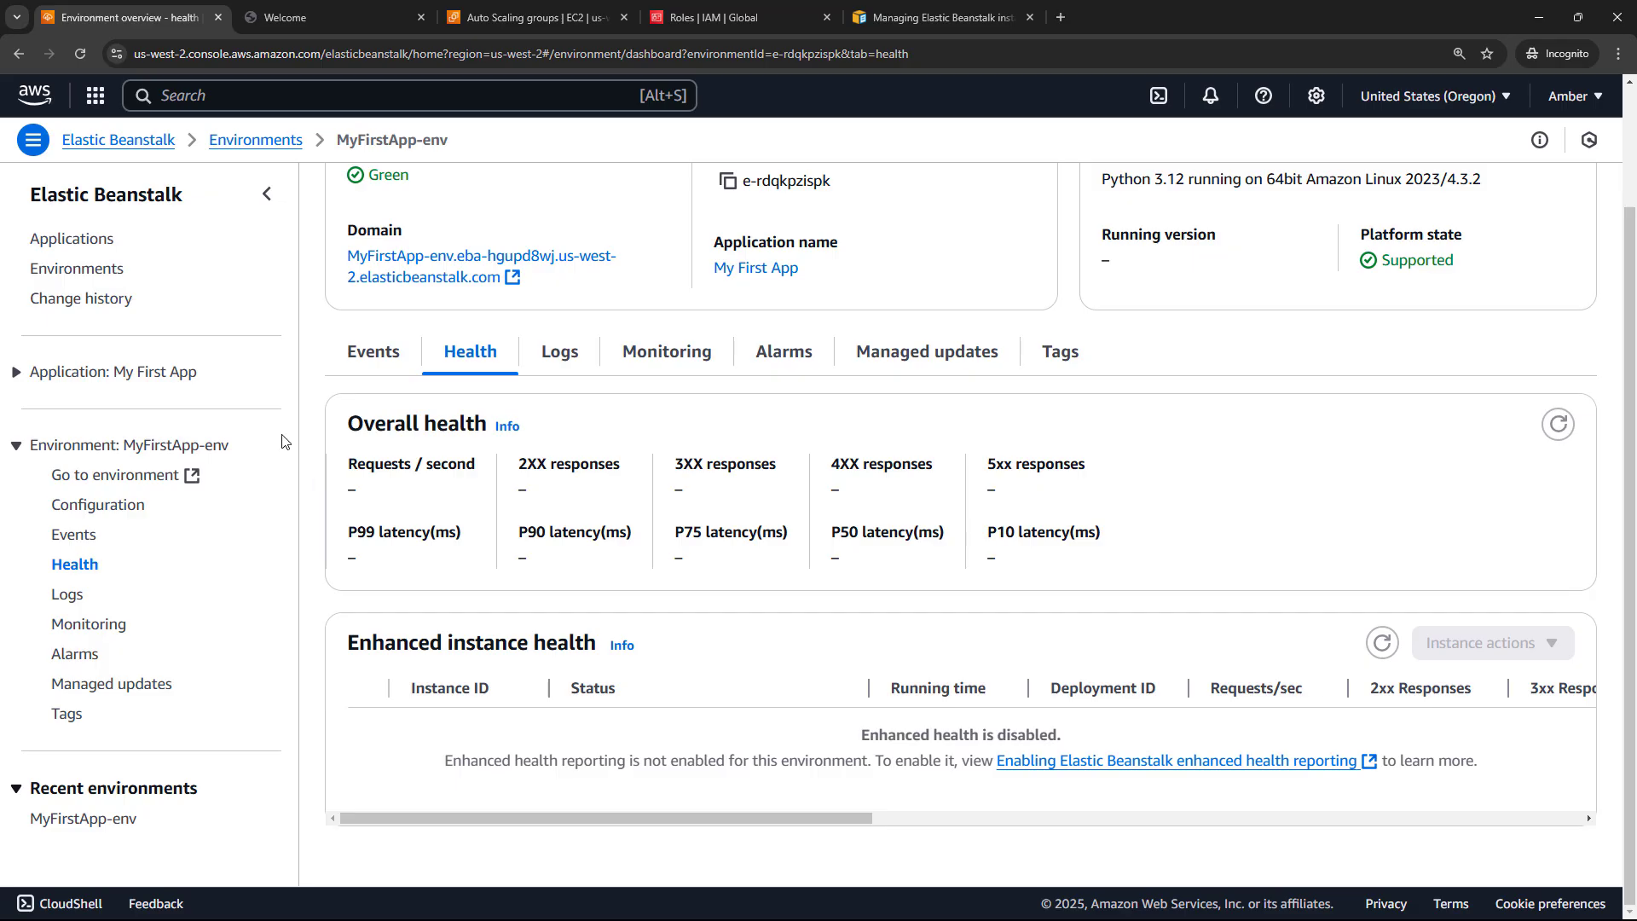
Delete the My First App application from the Elastic Beanstalk applications list, confirming the deletion with the name My First App.
left_click(122, 145)
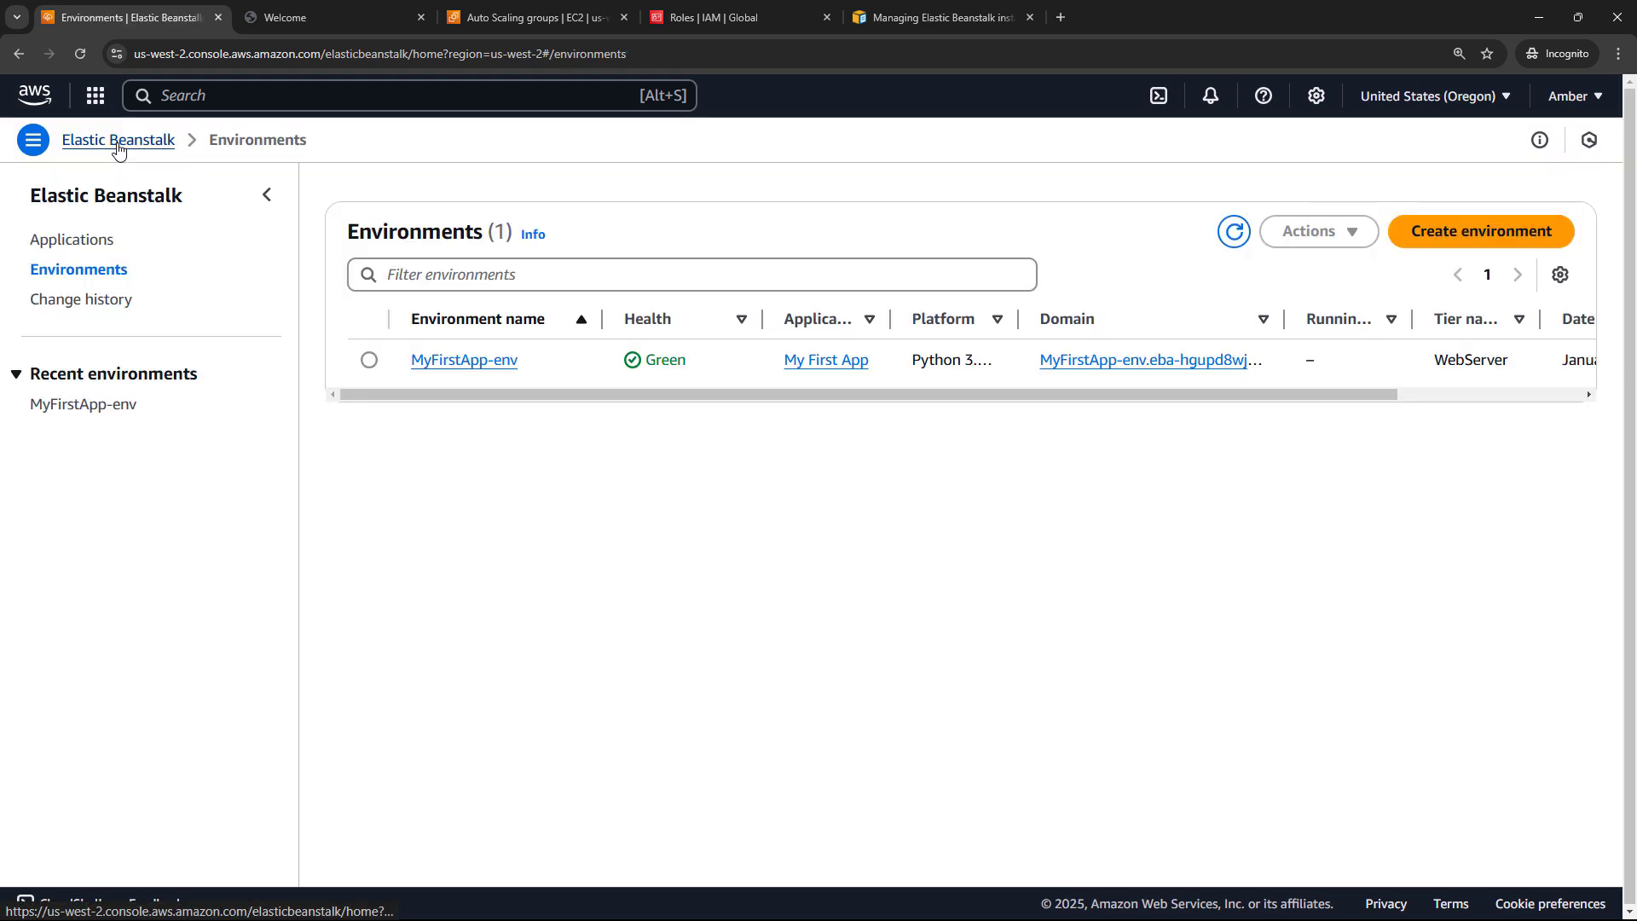
left_click(85, 243)
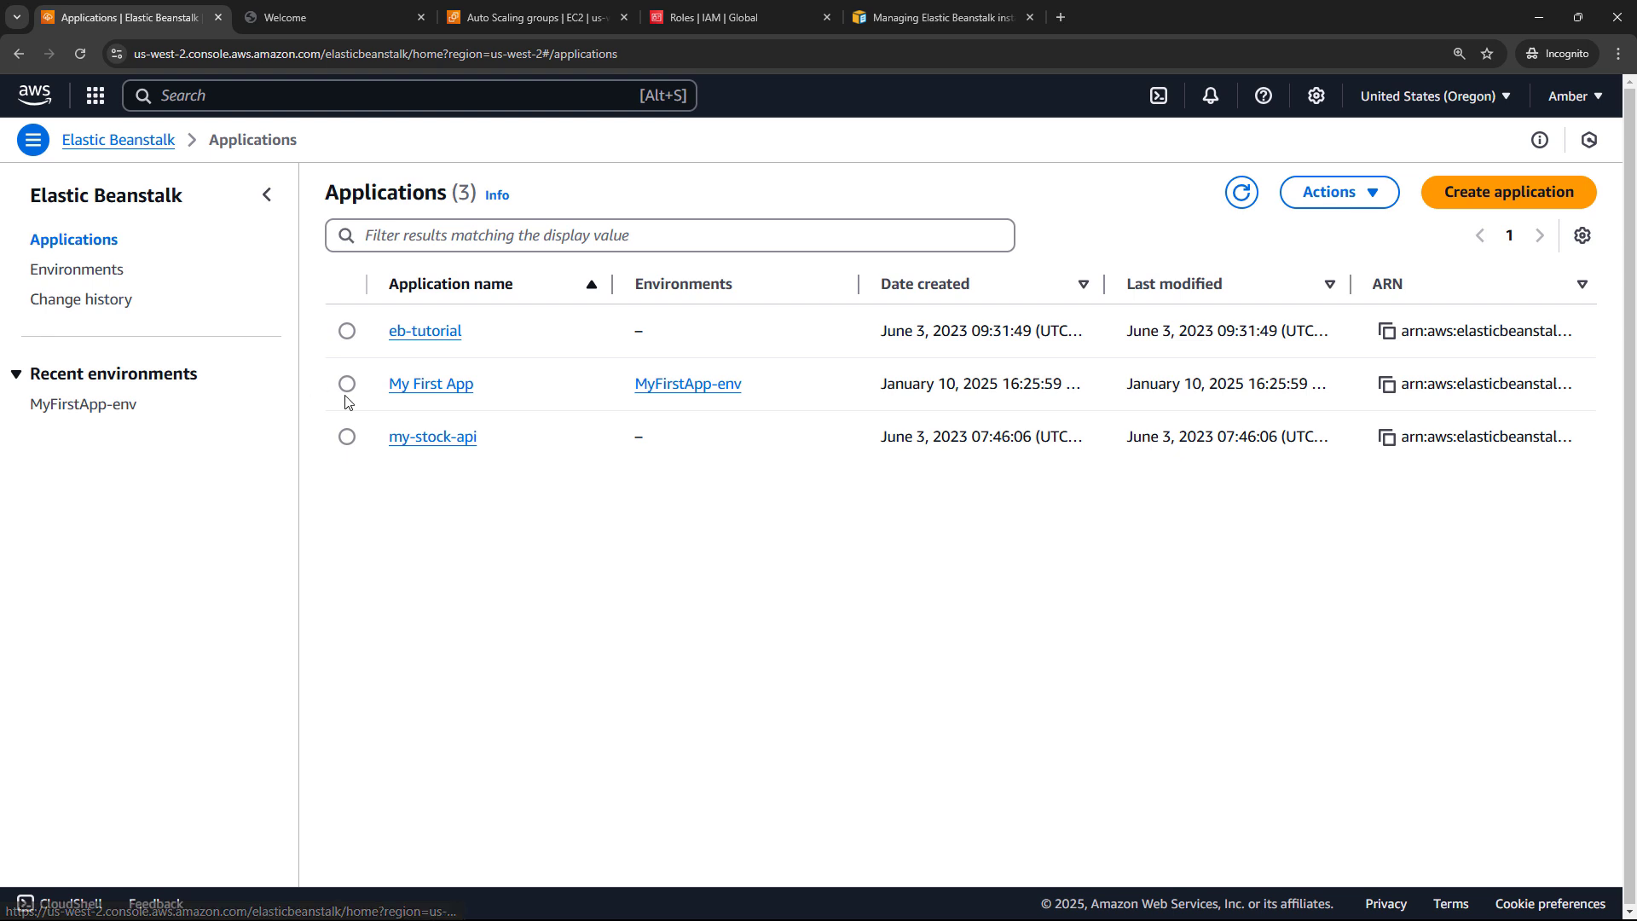
left_click(347, 386)
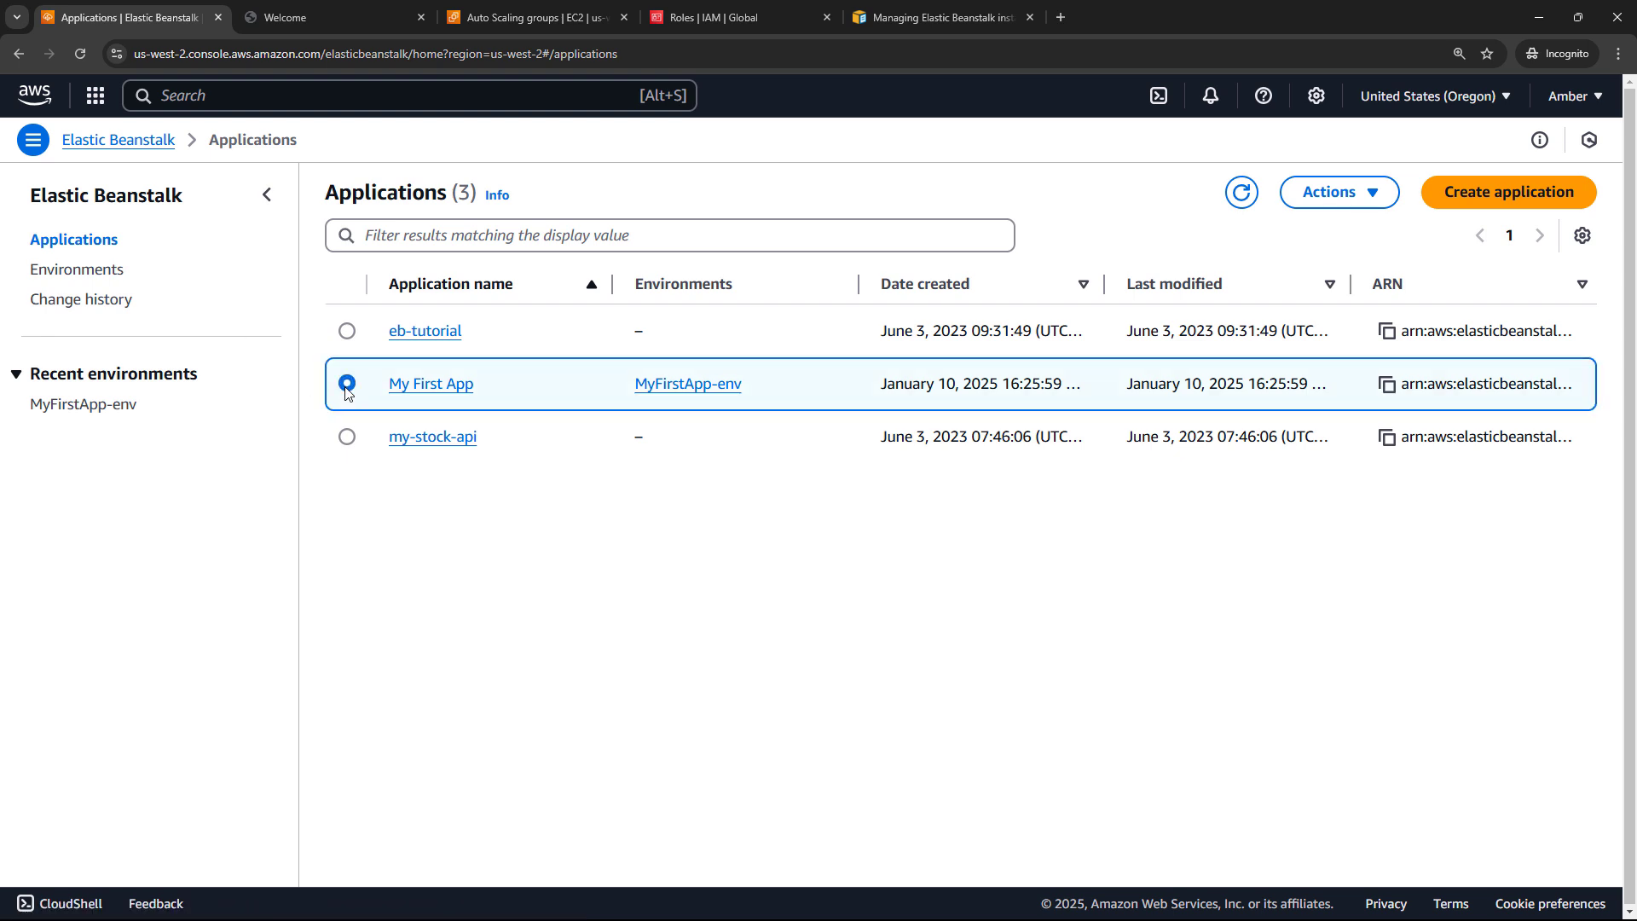
left_click(1342, 204)
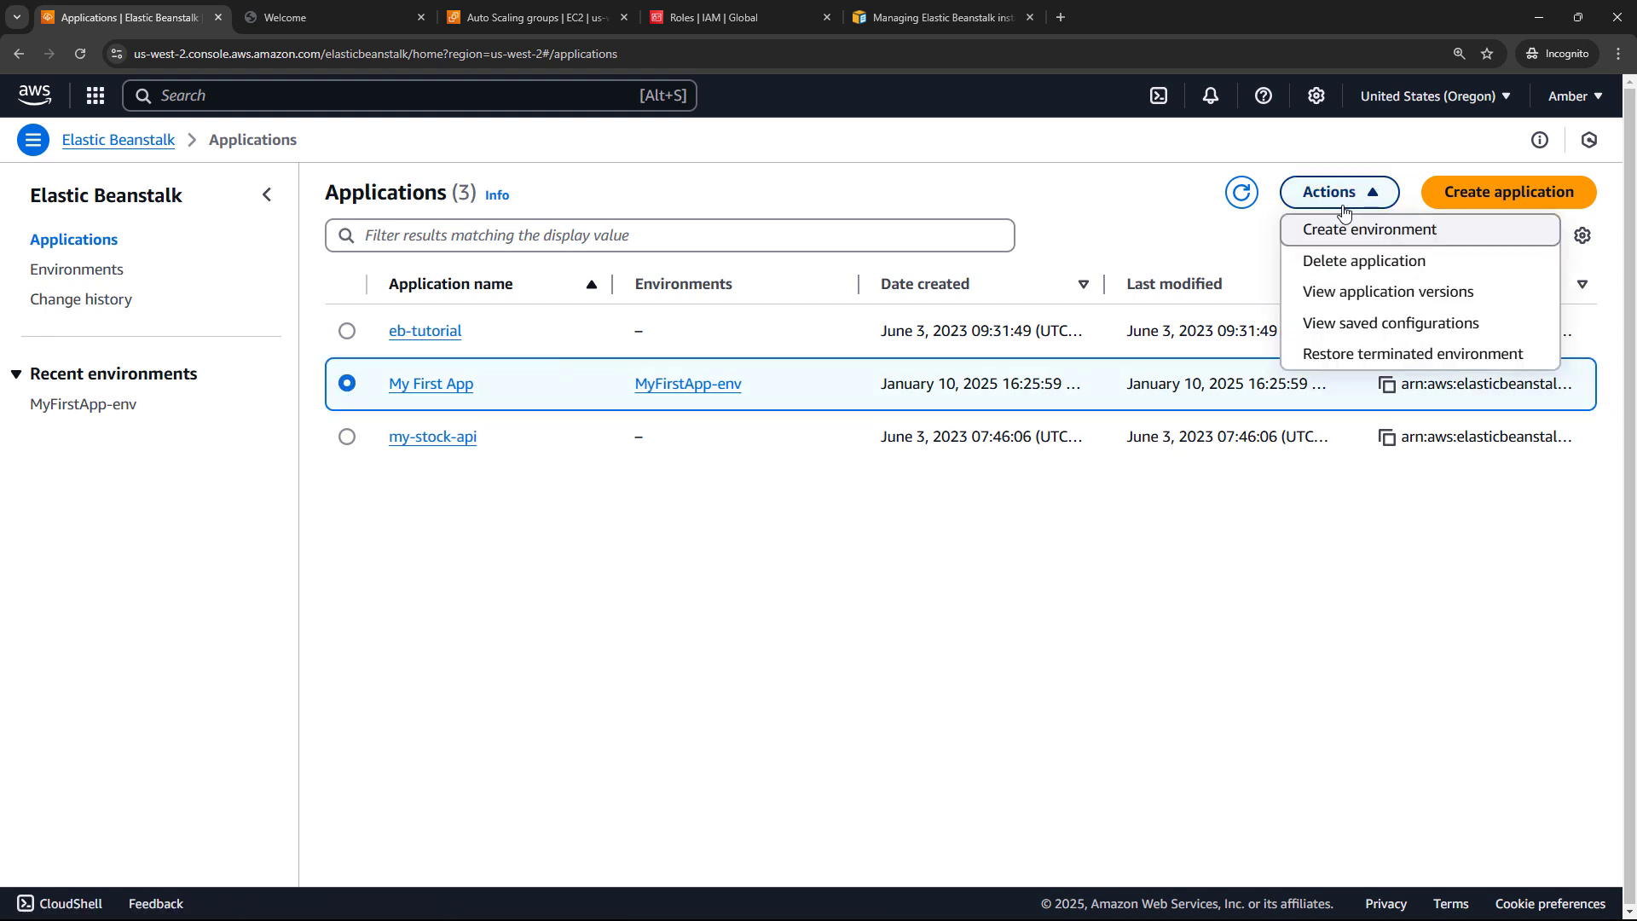
left_click(1349, 262)
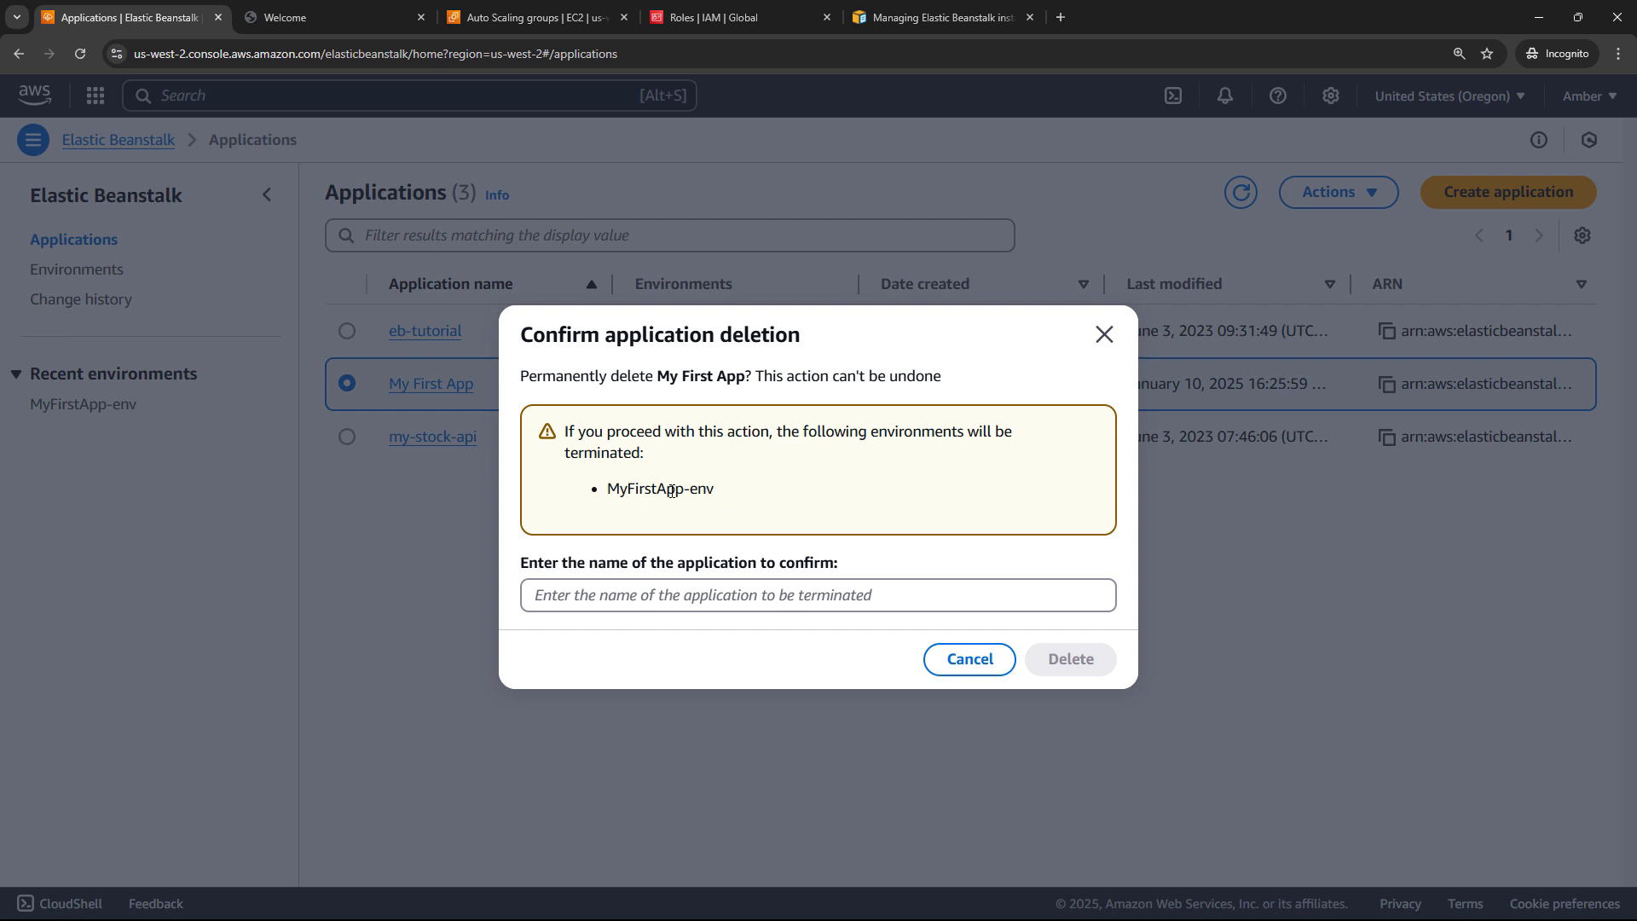
left_click_drag(729, 497, 607, 492)
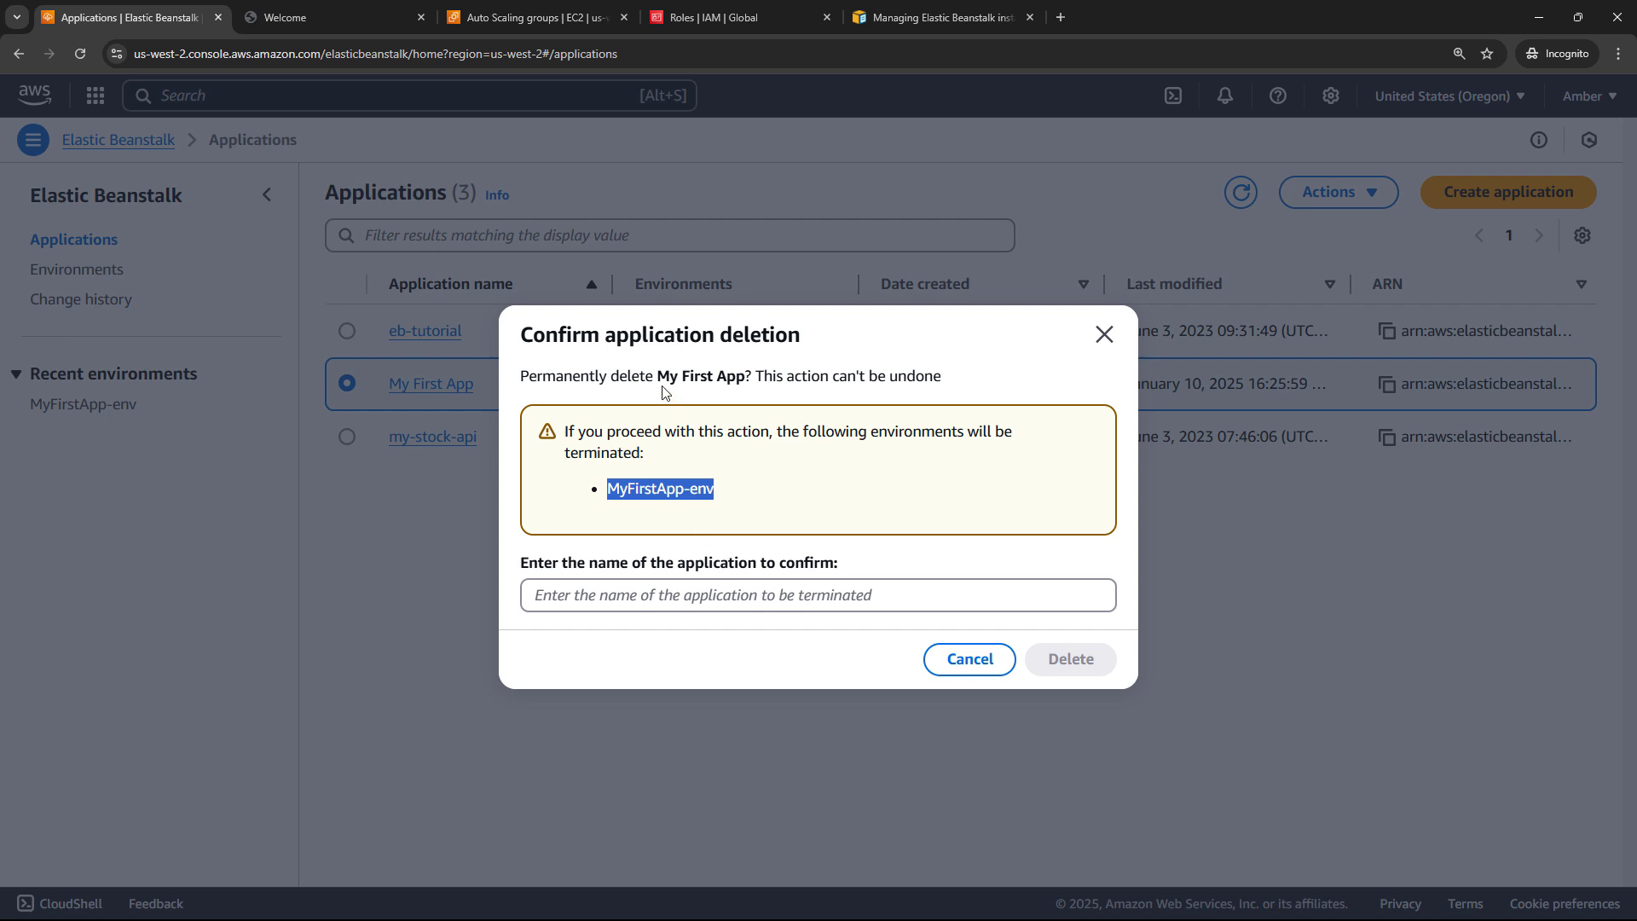
left_click_drag(657, 376, 747, 376)
key("ctrl+c")
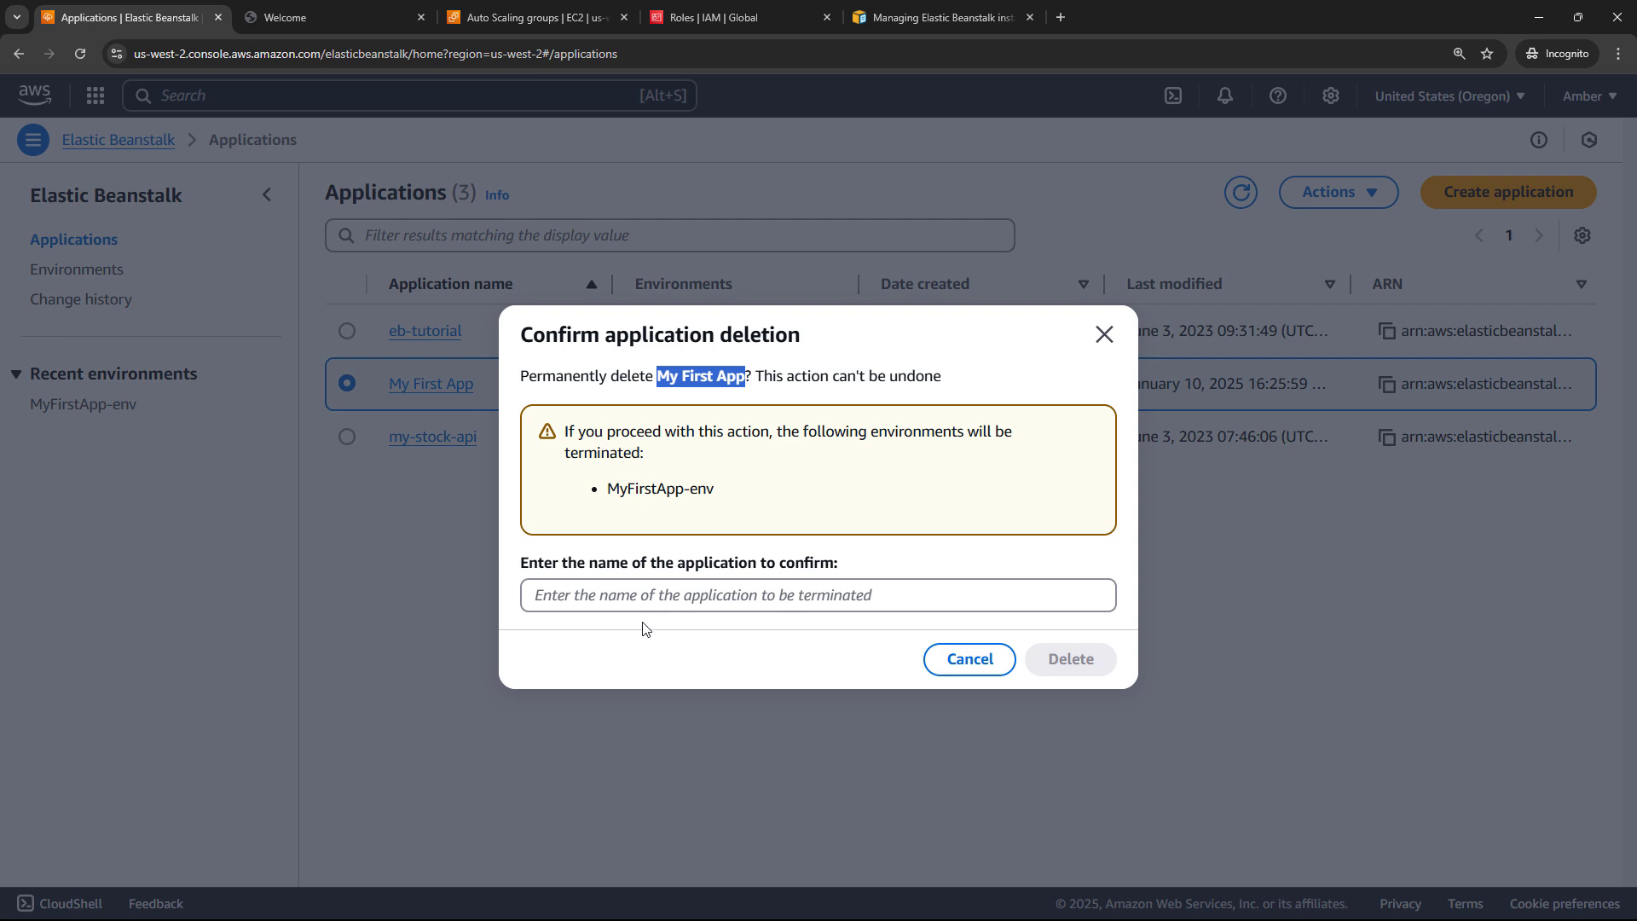
left_click(630, 594)
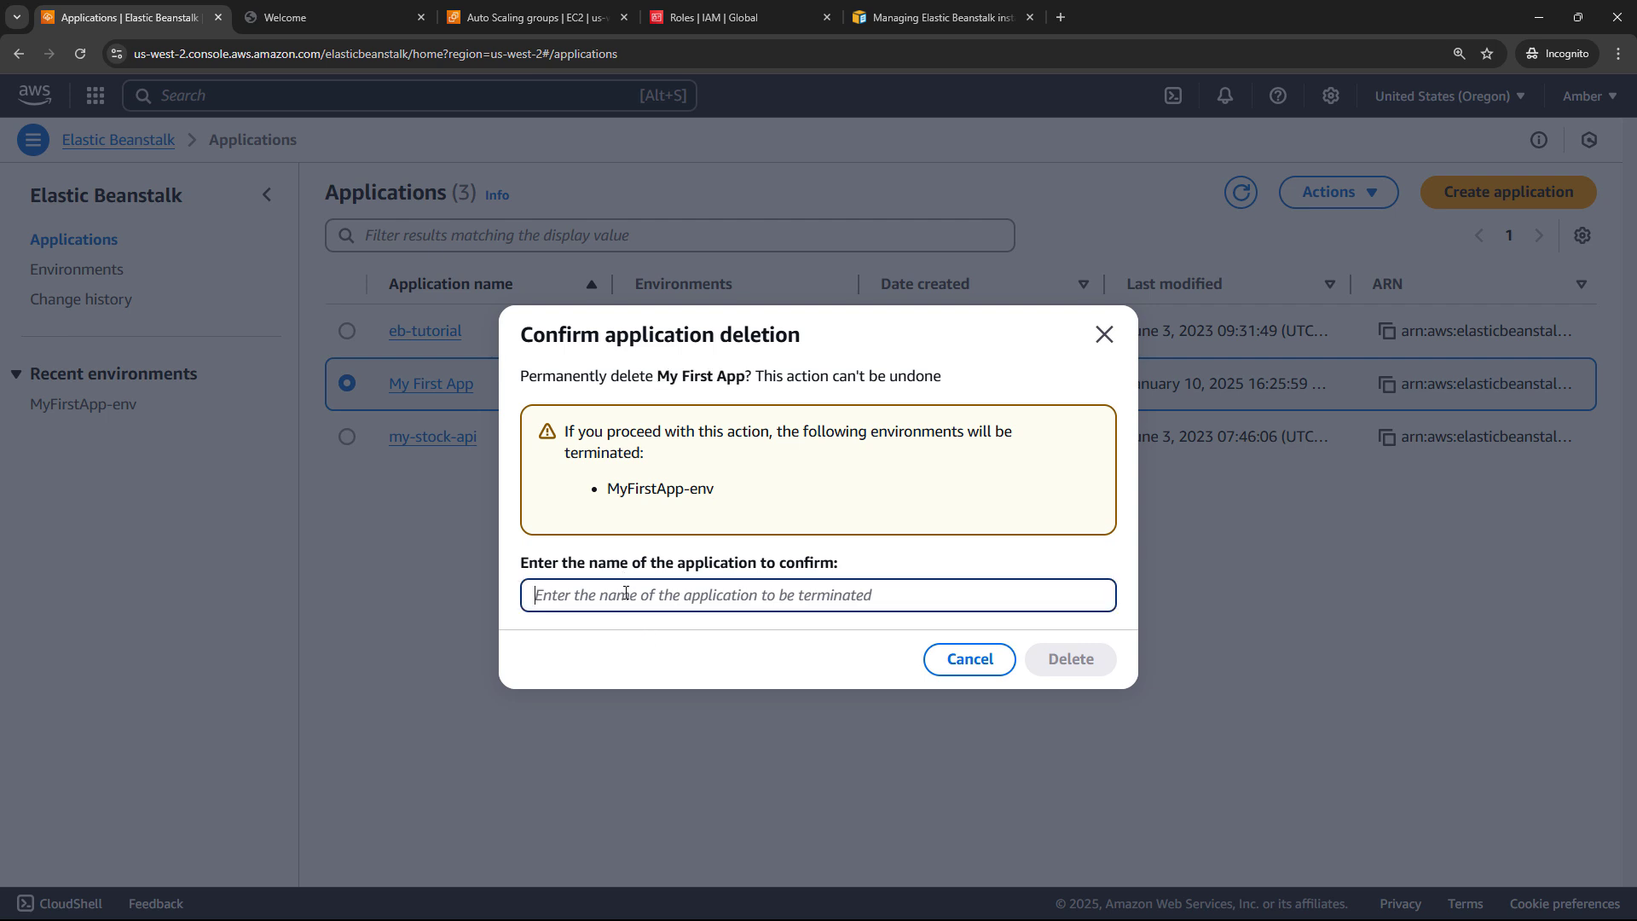
key("ctrl+v")
left_click(1066, 675)
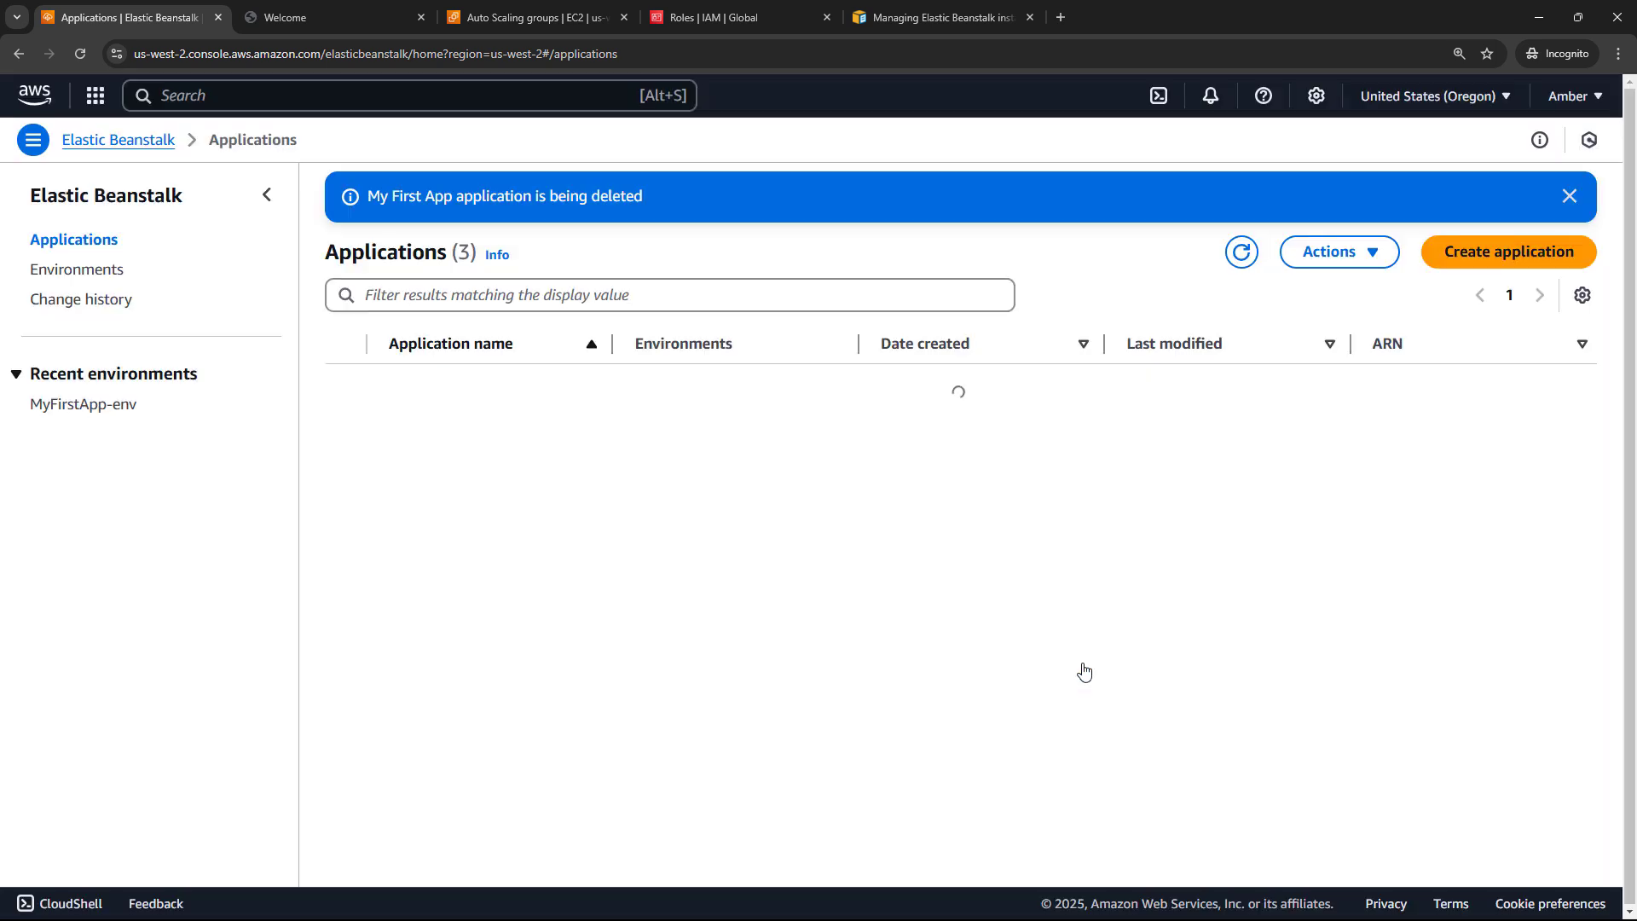